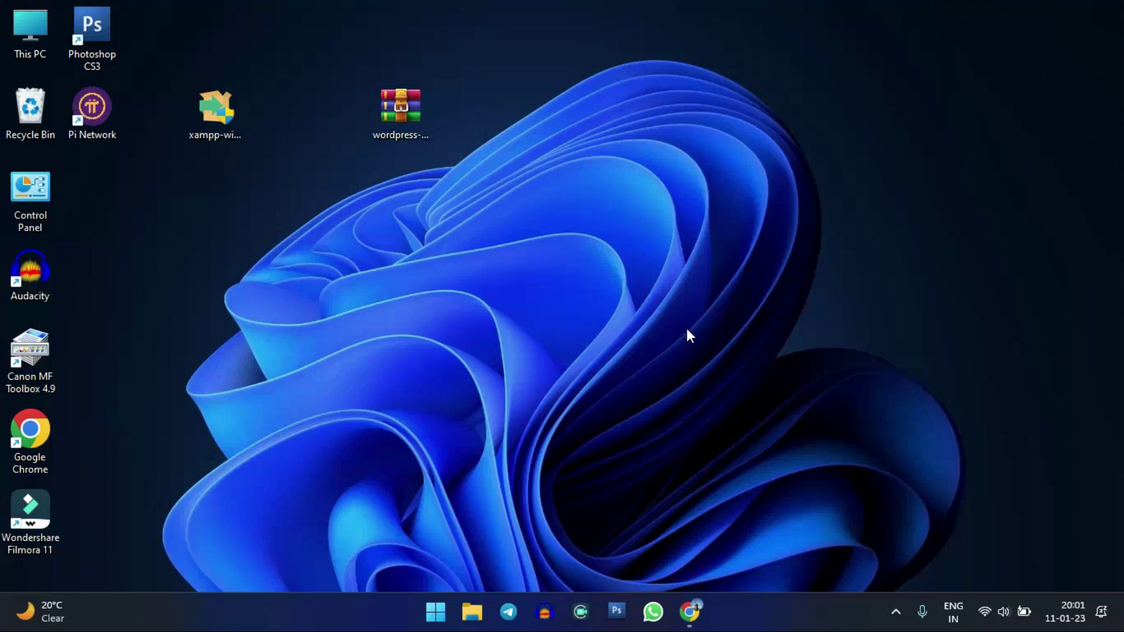
- Select and deselect the xampp installer and wordpress-6.1.1 archive icons on the desktop
{"action": "left_click", "coordinate": [760, 329]}
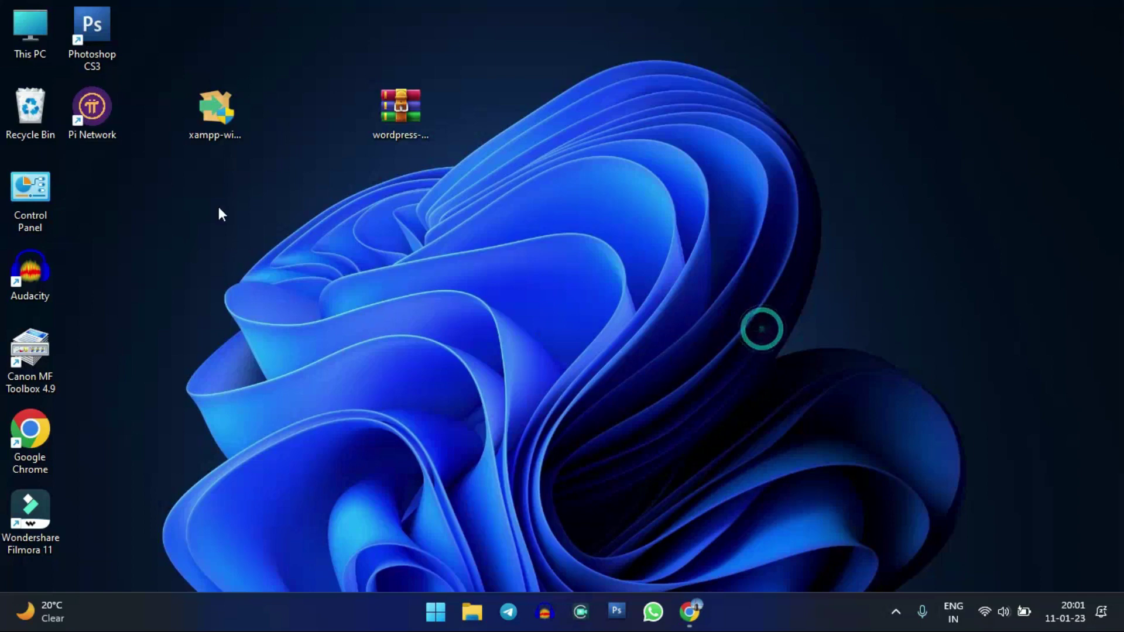
{"action": "left_click", "coordinate": [241, 122]}
{"action": "left_click", "coordinate": [404, 123]}
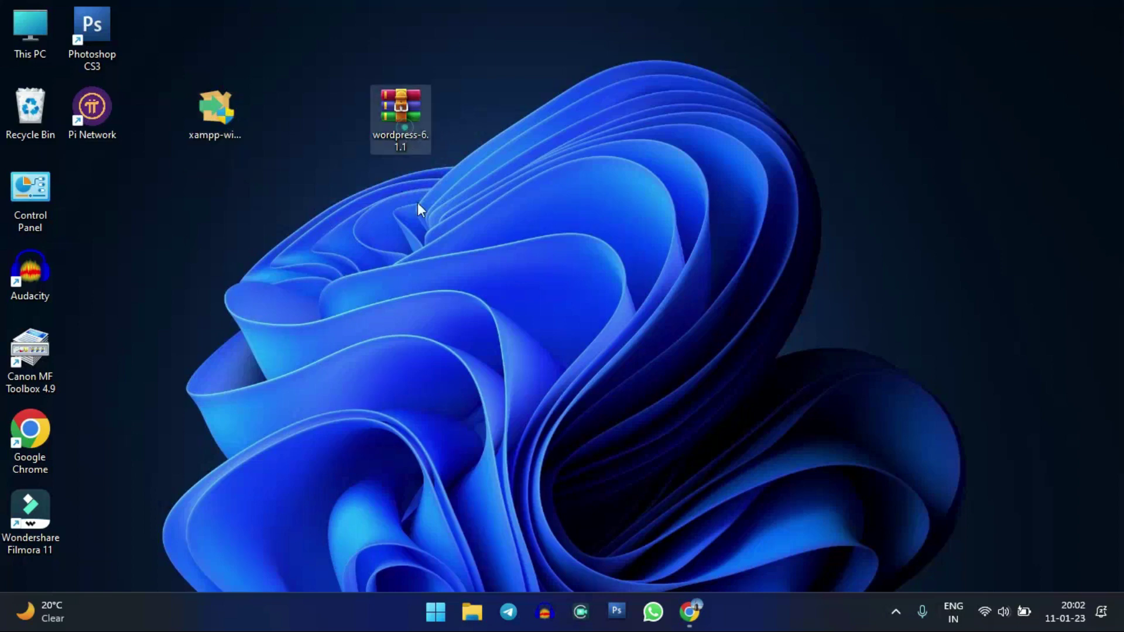
{"action": "left_click", "coordinate": [332, 224]}
{"action": "left_click", "coordinate": [265, 241]}
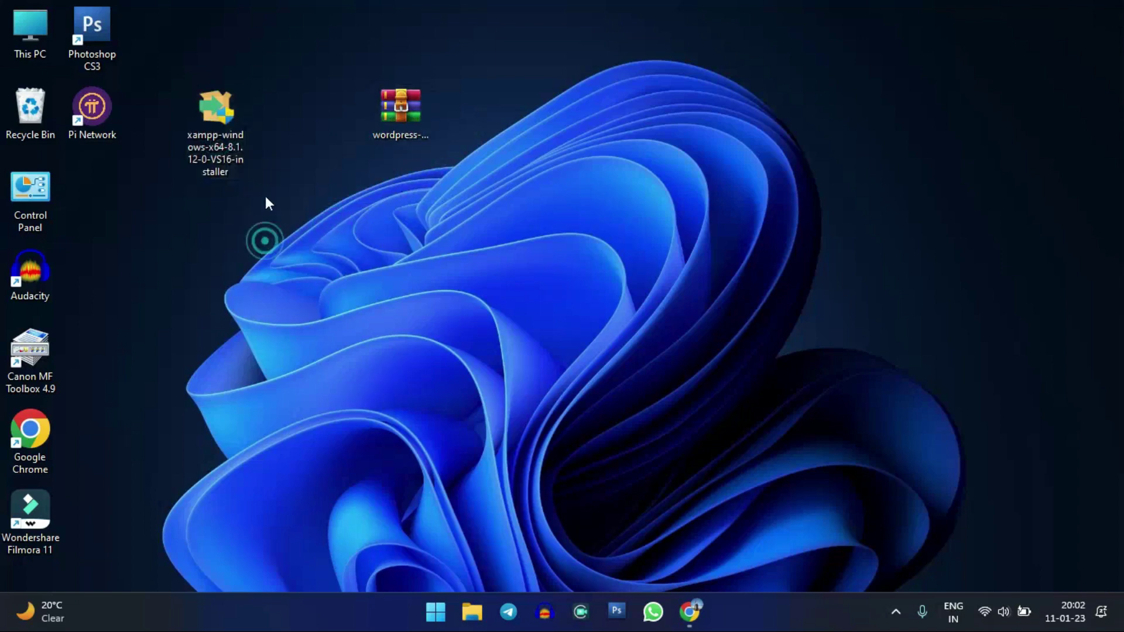
{"action": "left_click", "coordinate": [212, 166]}
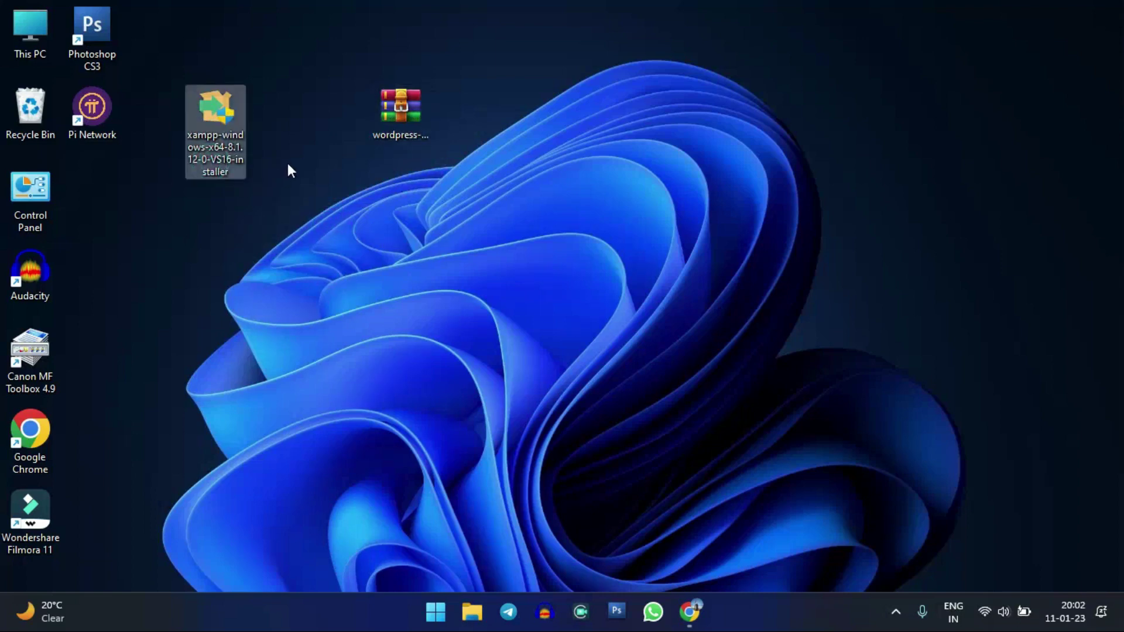
{"action": "left_click", "coordinate": [286, 165]}
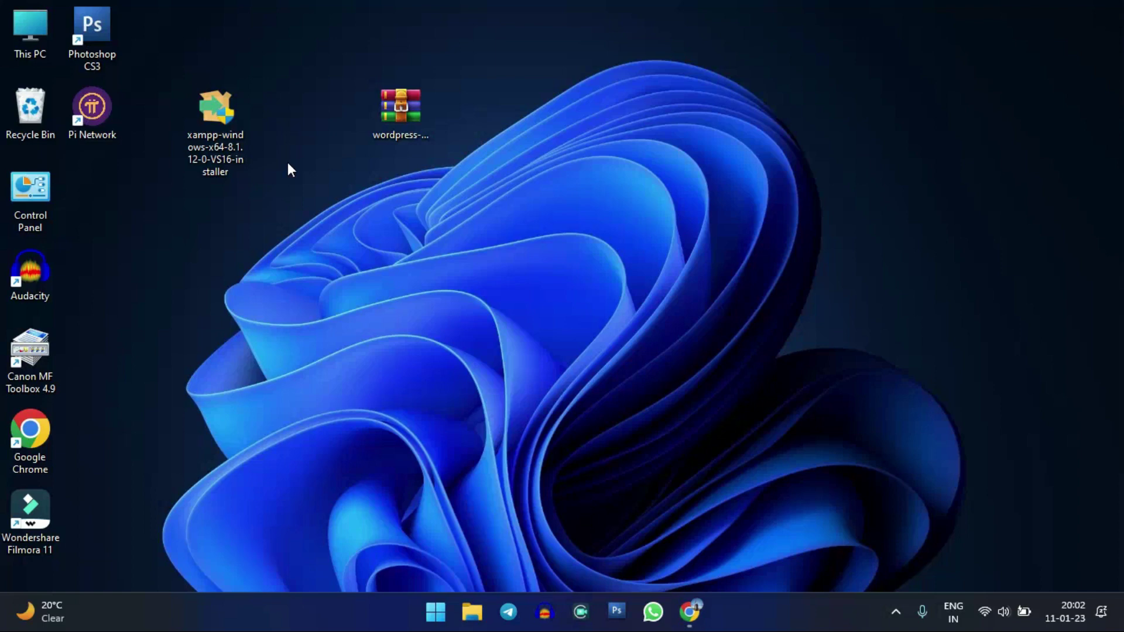
{"action": "left_click", "coordinate": [242, 164]}
{"action": "left_click", "coordinate": [285, 243]}
{"action": "left_click", "coordinate": [287, 225]}
{"action": "left_click", "coordinate": [220, 159]}
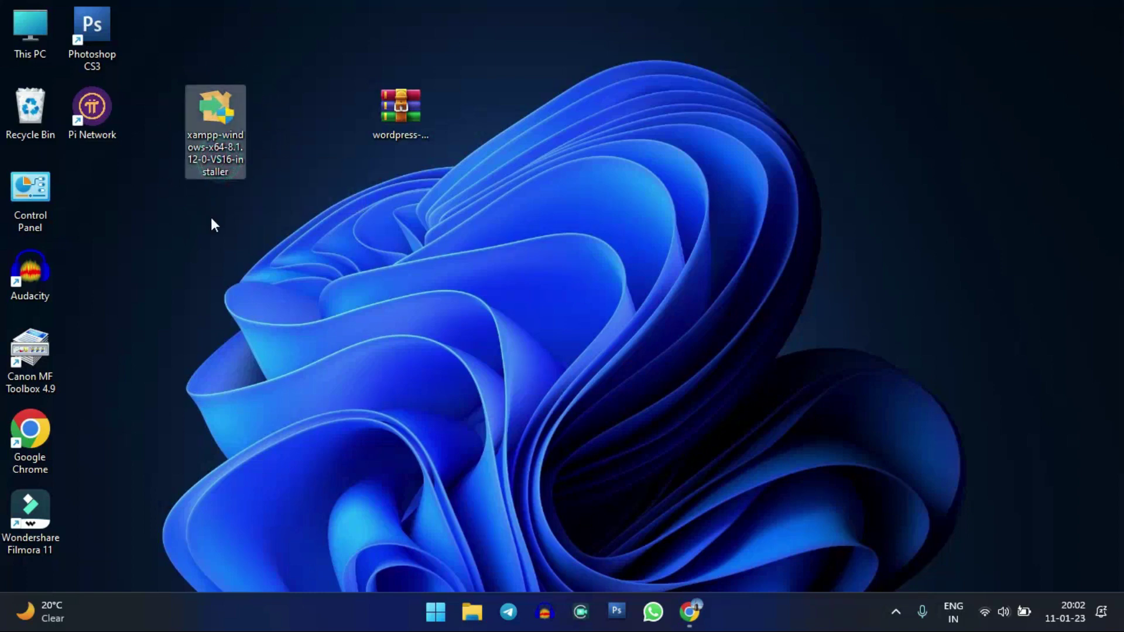
{"action": "left_click", "coordinate": [423, 150]}
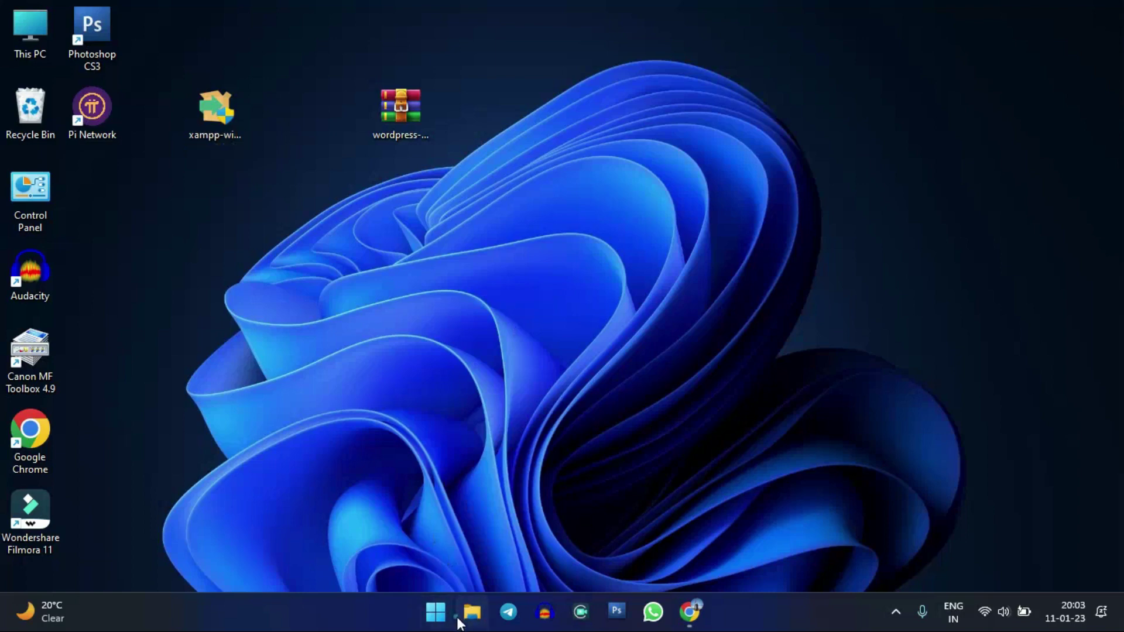
- Browse Local Disk (D:) in File Explorer to look at the xampp folder
{"action": "left_click", "coordinate": [472, 612]}
{"action": "left_click", "coordinate": [93, 529]}
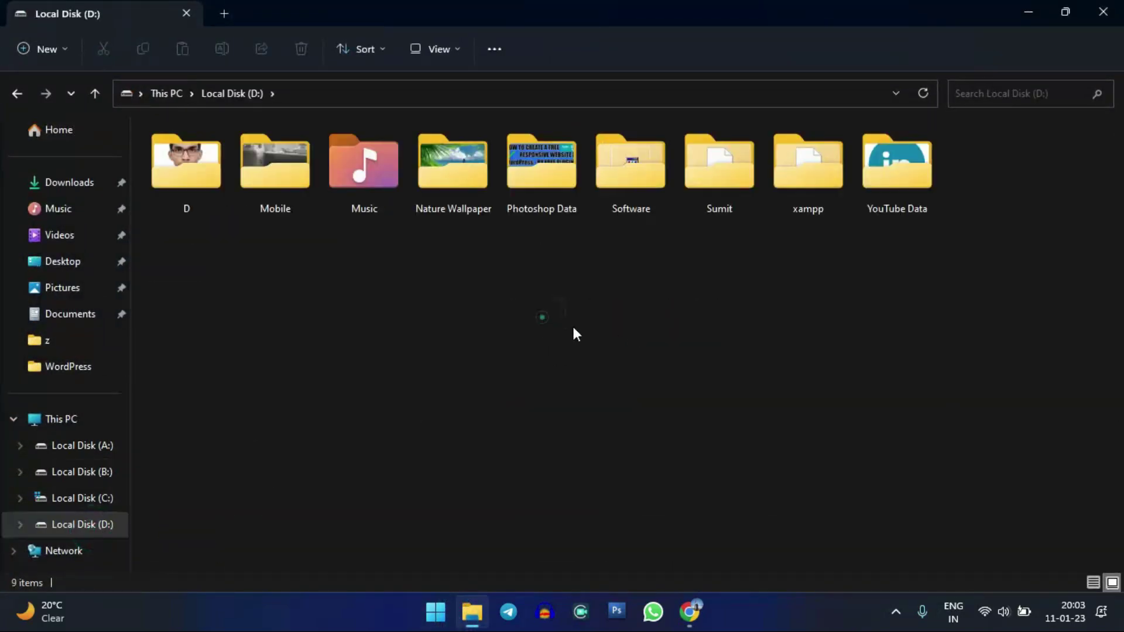
{"action": "right_click", "coordinate": [525, 316]}
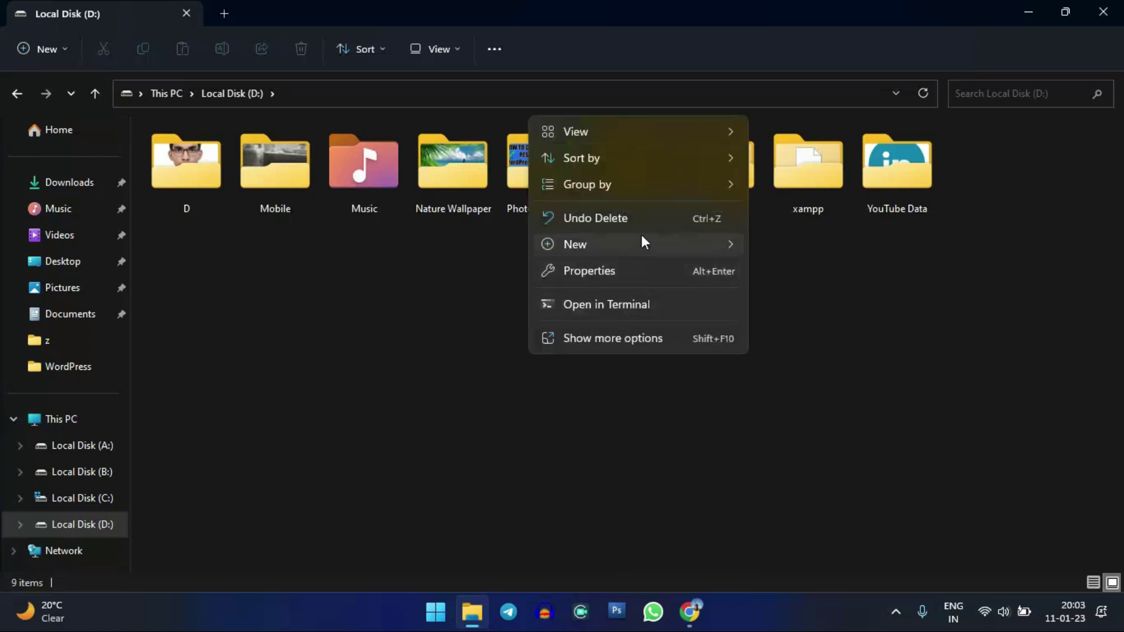
{"action": "mouse_move", "coordinate": [648, 244]}
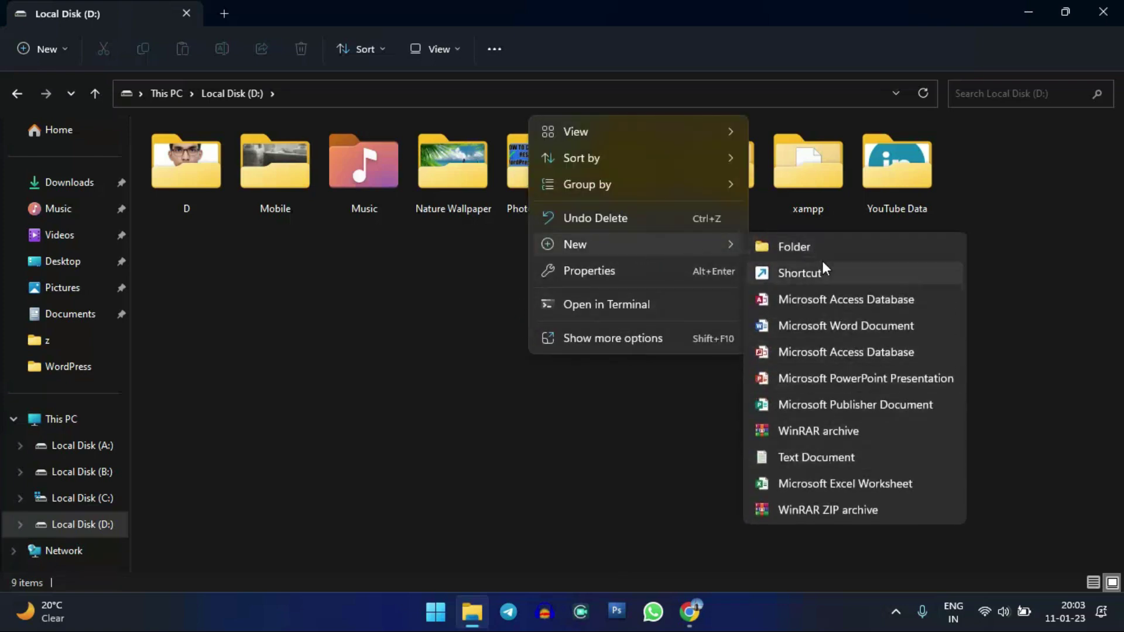
{"action": "left_click", "coordinate": [647, 500]}
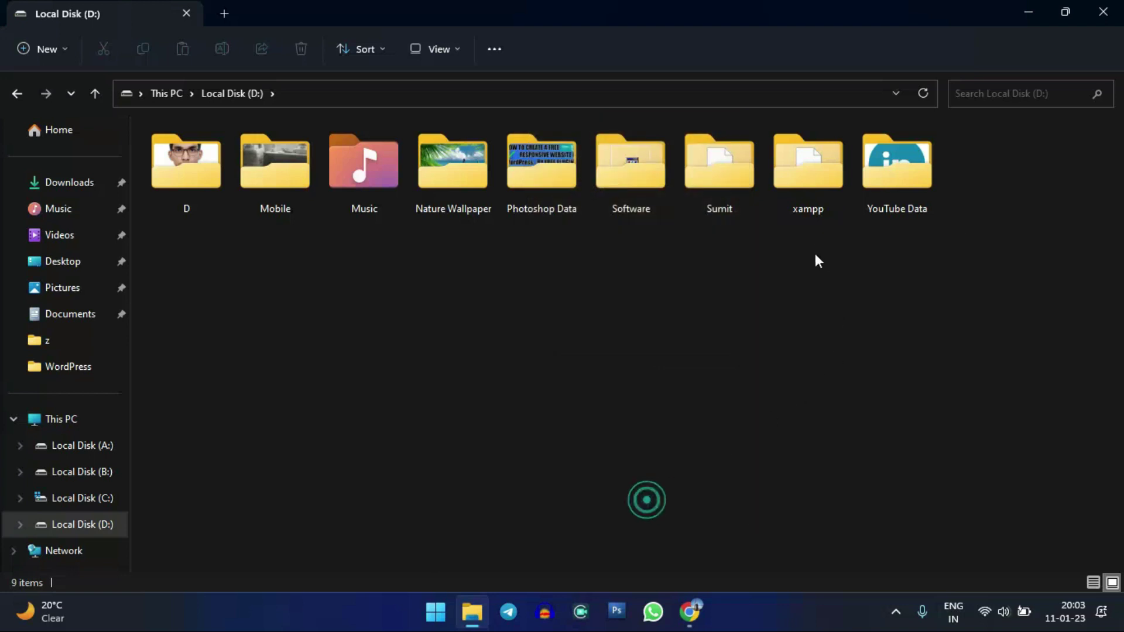
{"action": "left_click", "coordinate": [797, 212]}
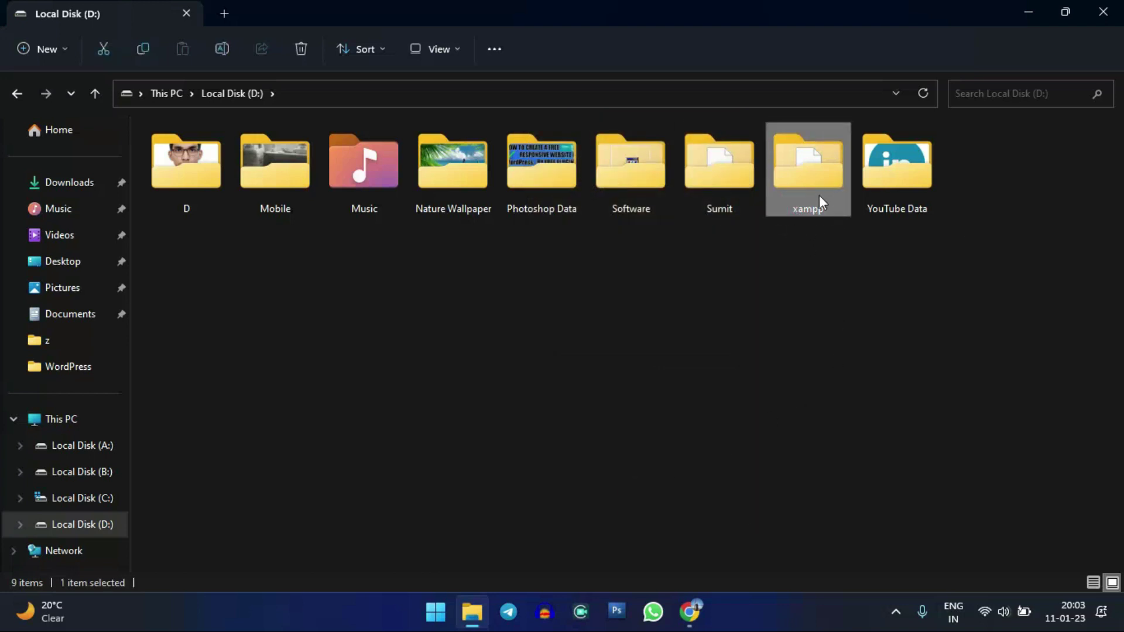
{"action": "left_click", "coordinate": [806, 245]}
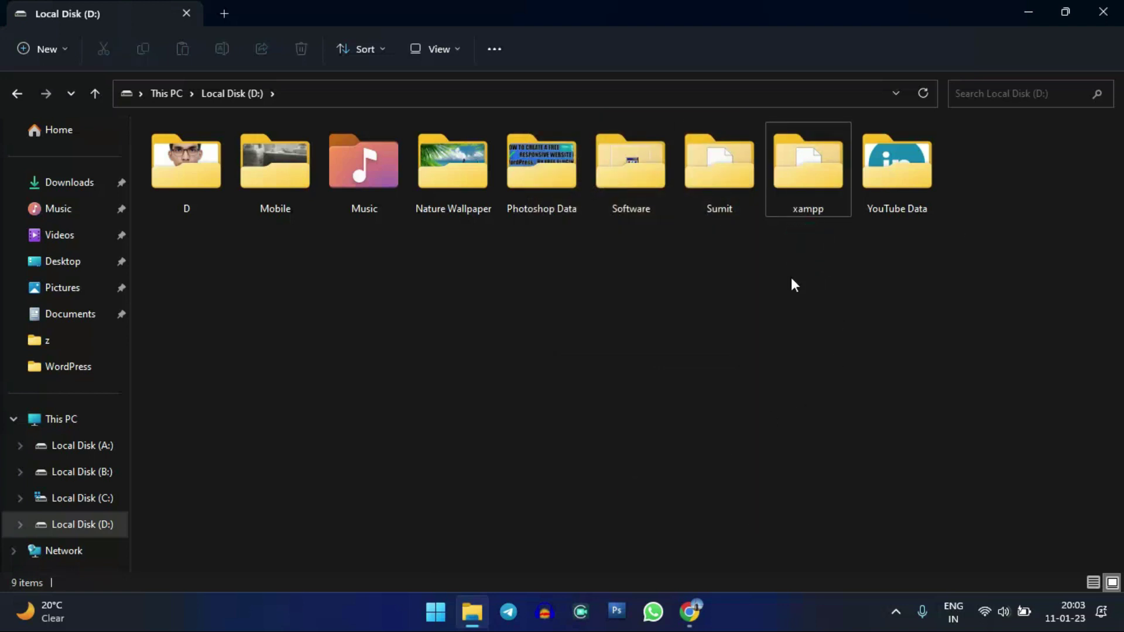
{"action": "left_click", "coordinate": [646, 316]}
{"action": "key", "text": "super+d"}
- Select the wordpress-6.1.1 archive on the desktop, then restore Chrome's wordpress download results
{"action": "left_click", "coordinate": [246, 214]}
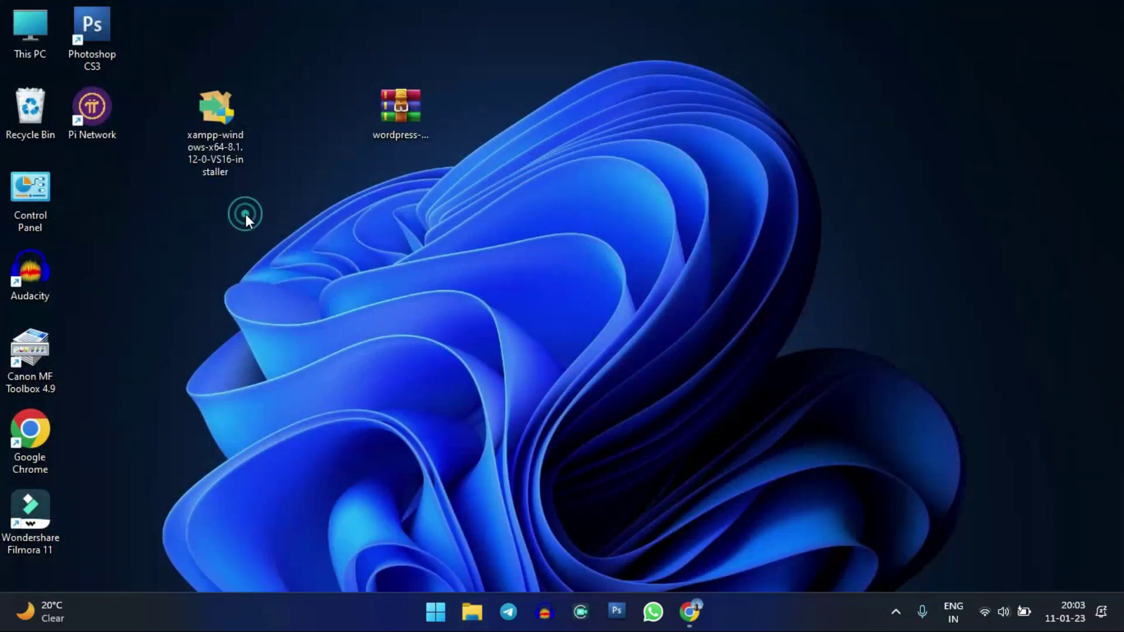
{"action": "left_click", "coordinate": [339, 260]}
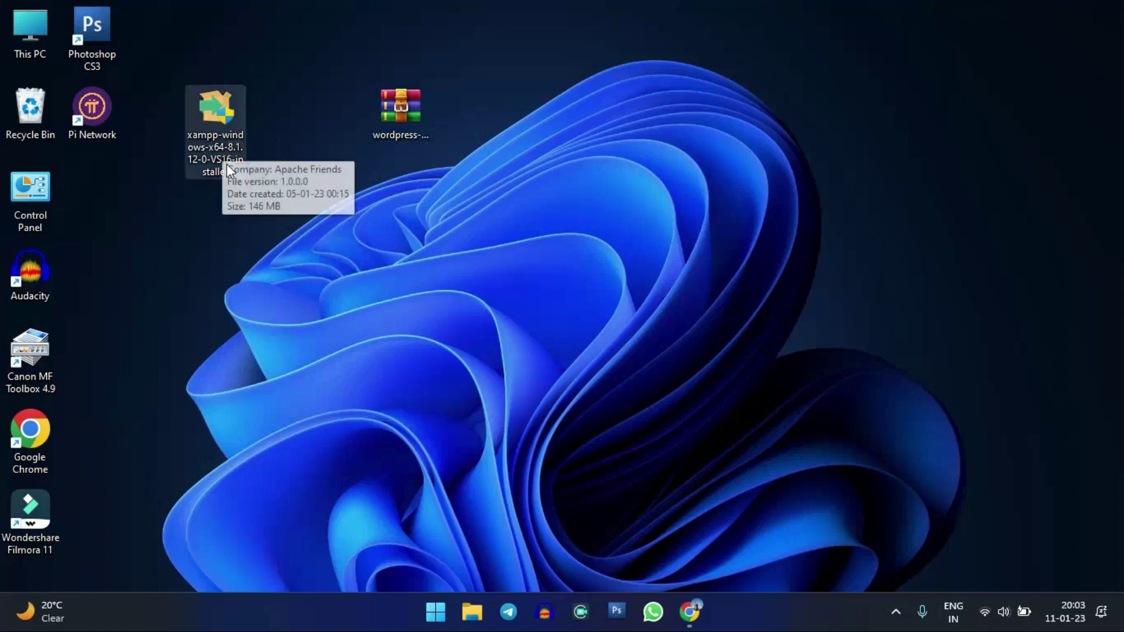
{"action": "left_click", "coordinate": [233, 217]}
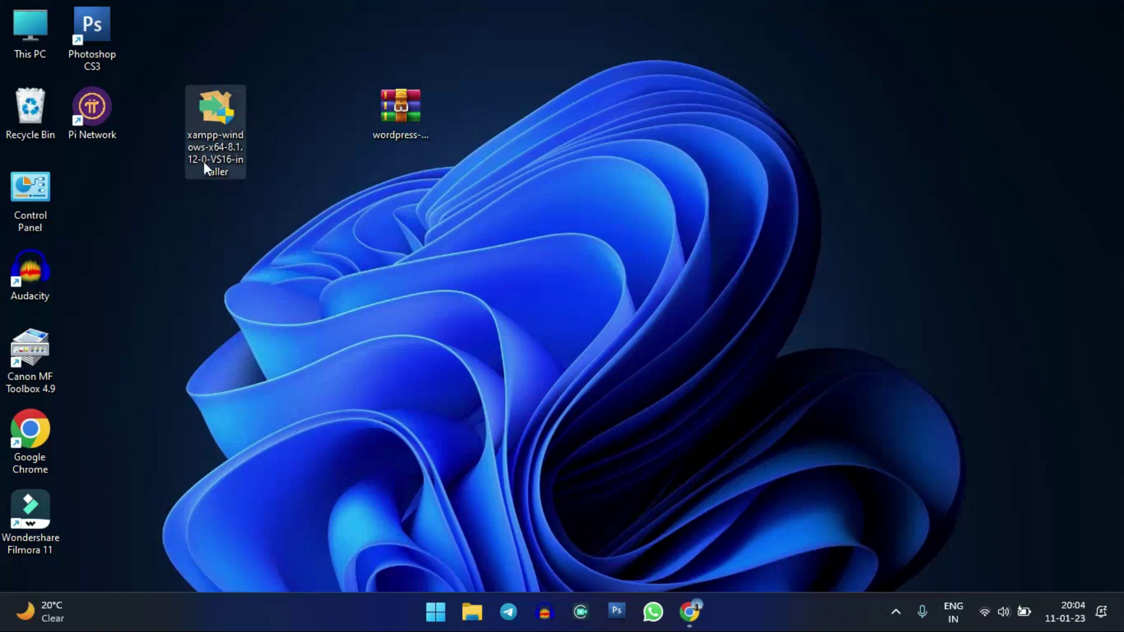
{"action": "left_click", "coordinate": [255, 232]}
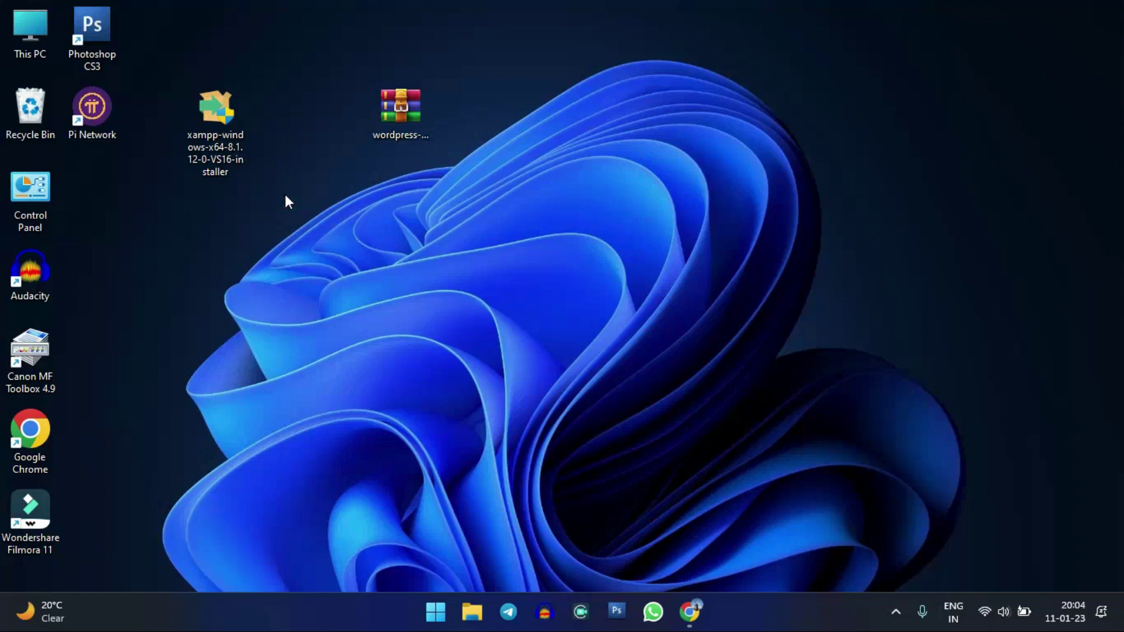
{"action": "left_click", "coordinate": [219, 212]}
{"action": "left_click", "coordinate": [246, 203]}
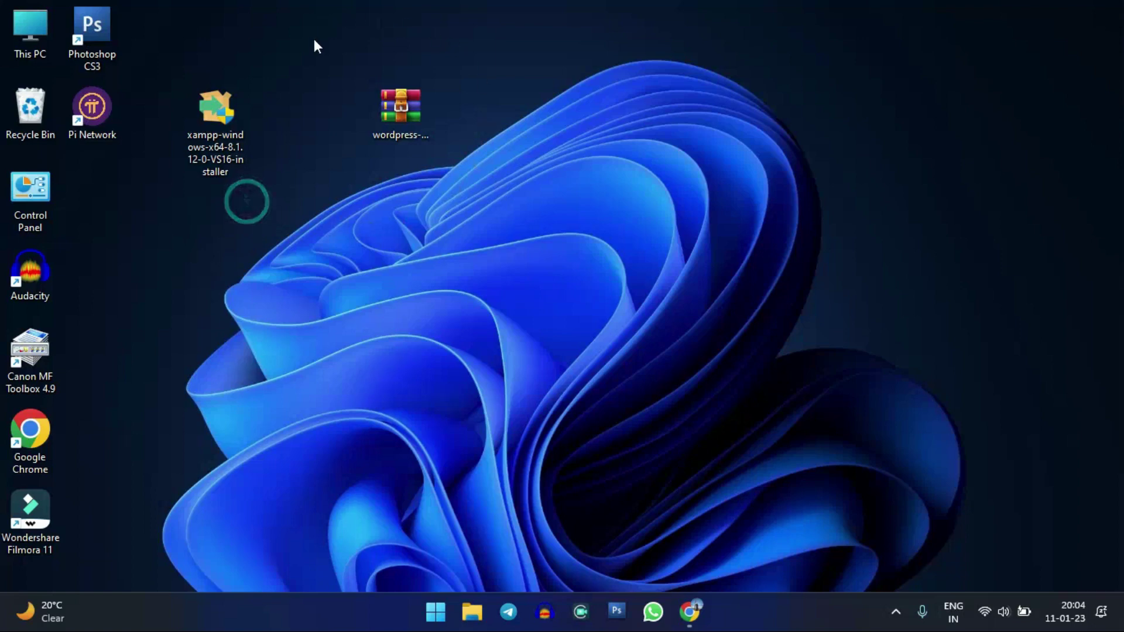
{"action": "left_click", "coordinate": [398, 112]}
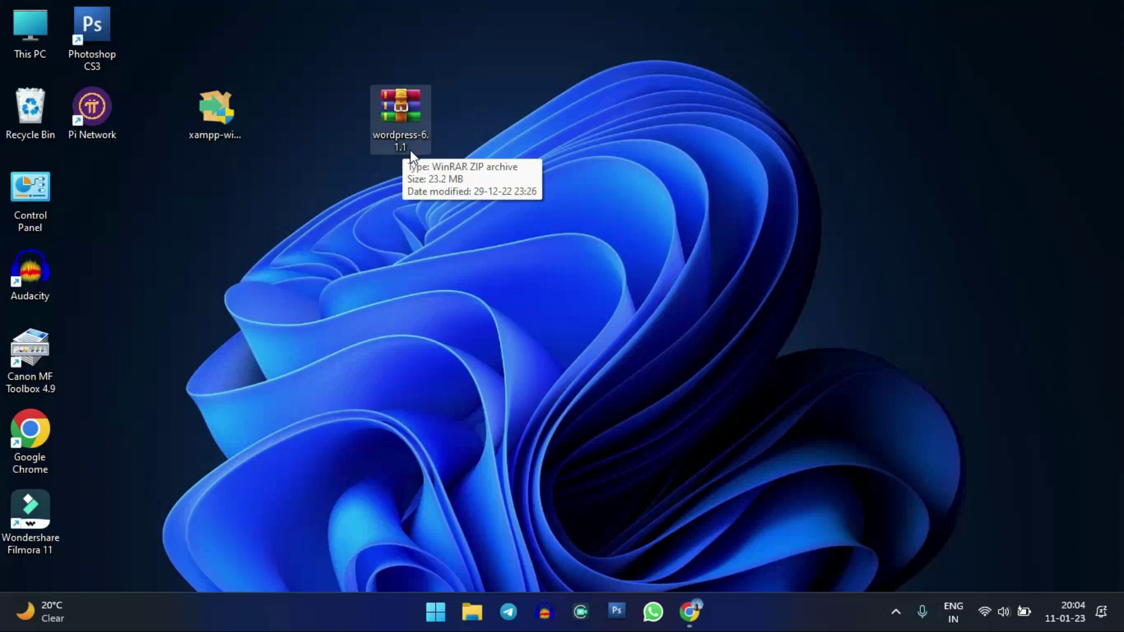
{"action": "left_click", "coordinate": [386, 159]}
{"action": "left_click_drag", "start_coordinate": [412, 21], "coordinate": [304, 125]}
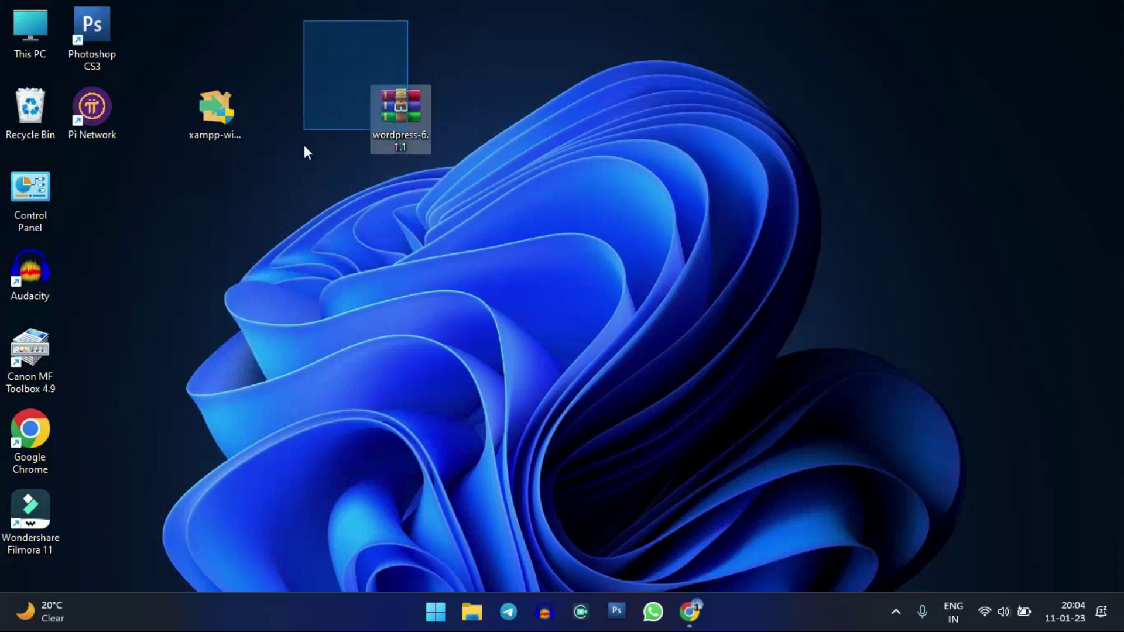
{"action": "left_click", "coordinate": [473, 229]}
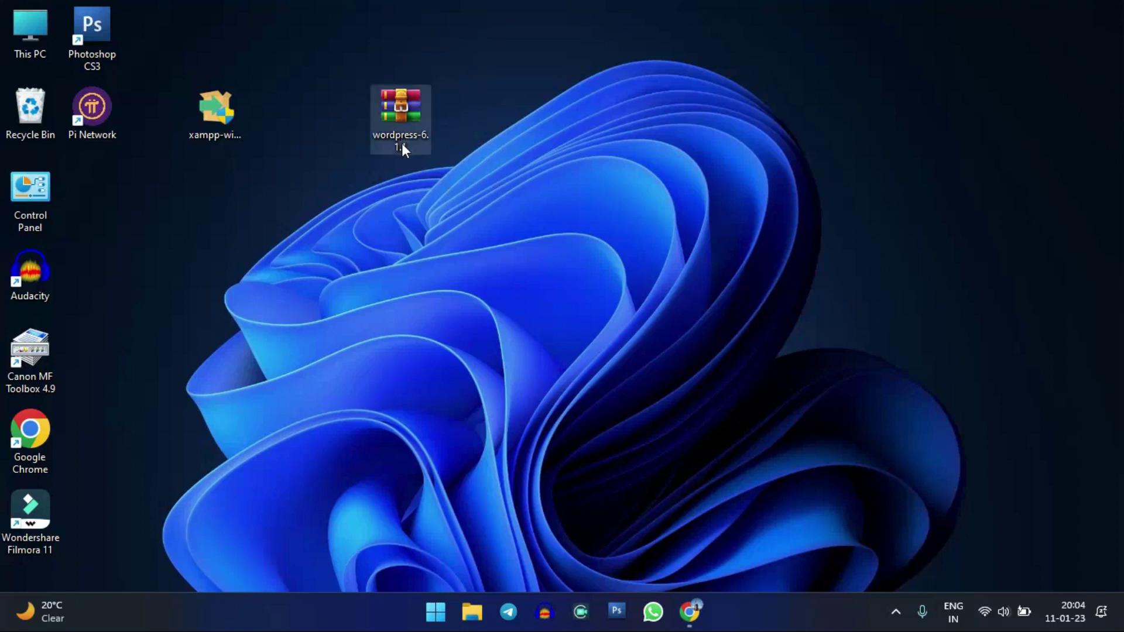
{"action": "left_click", "coordinate": [689, 612]}
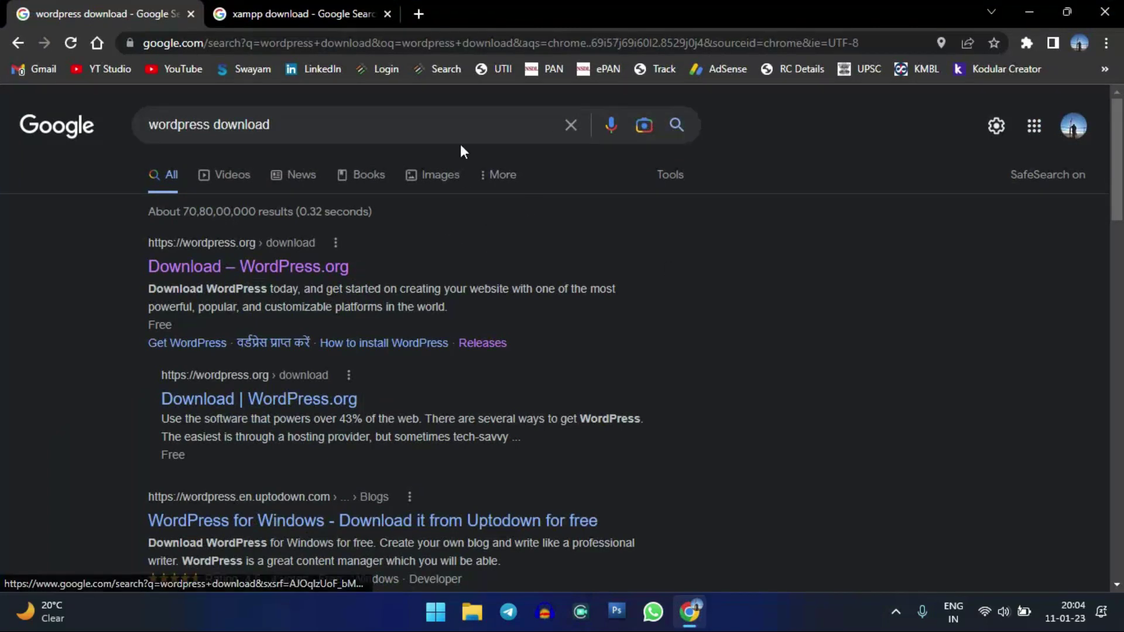
- Open the Download – WordPress.org page offering WordPress 6.1.1
{"action": "left_click", "coordinate": [496, 121]}
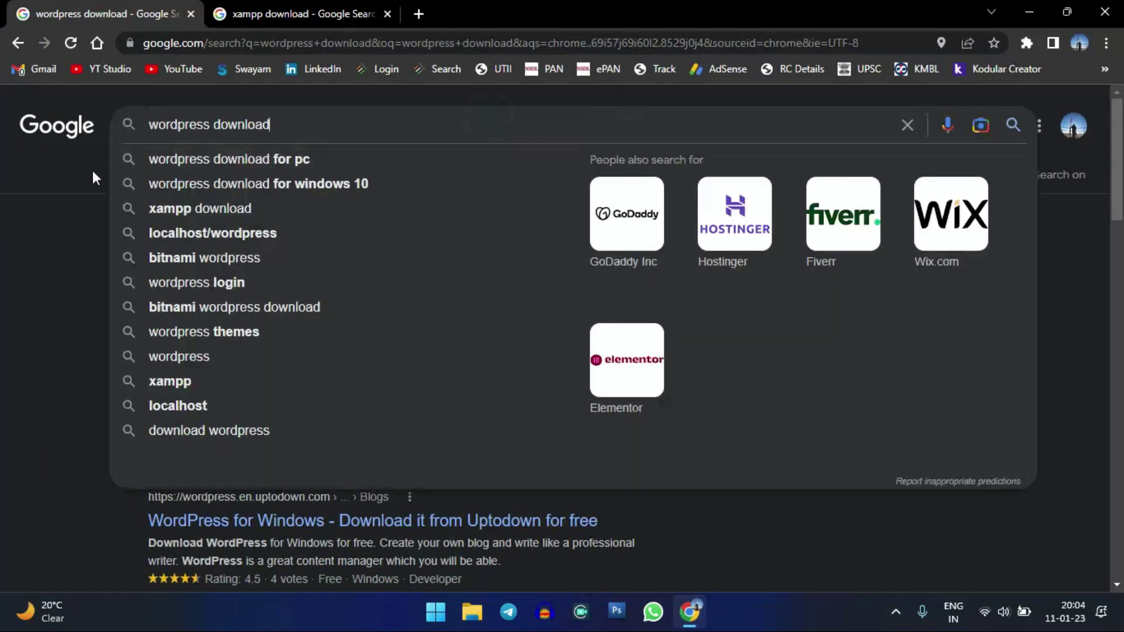
{"action": "left_click", "coordinate": [81, 196]}
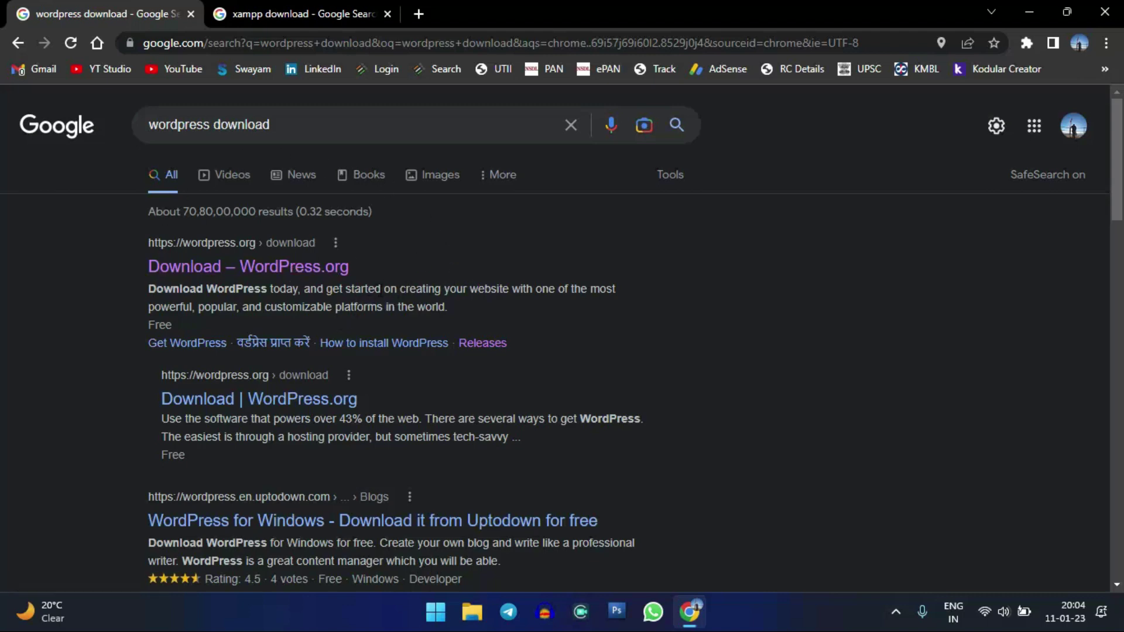
{"action": "left_click", "coordinate": [295, 269]}
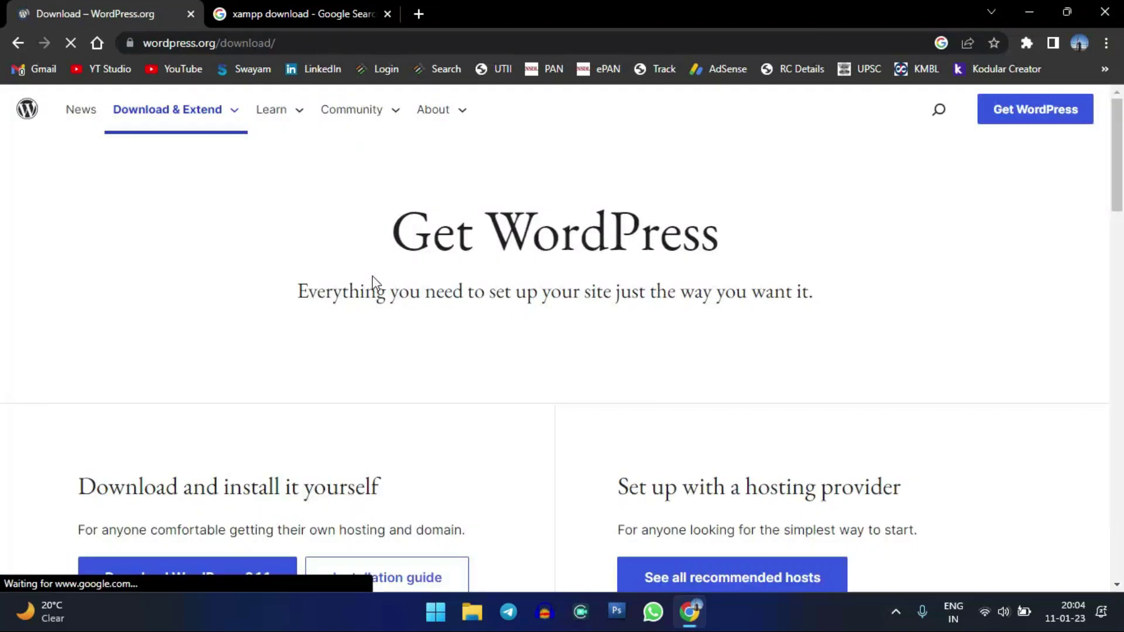
{"action": "scroll", "coordinate": [421, 213], "scroll_direction": "down", "scroll_amount": 6}
{"action": "scroll", "coordinate": [411, 206], "scroll_direction": "up", "scroll_amount": 3}
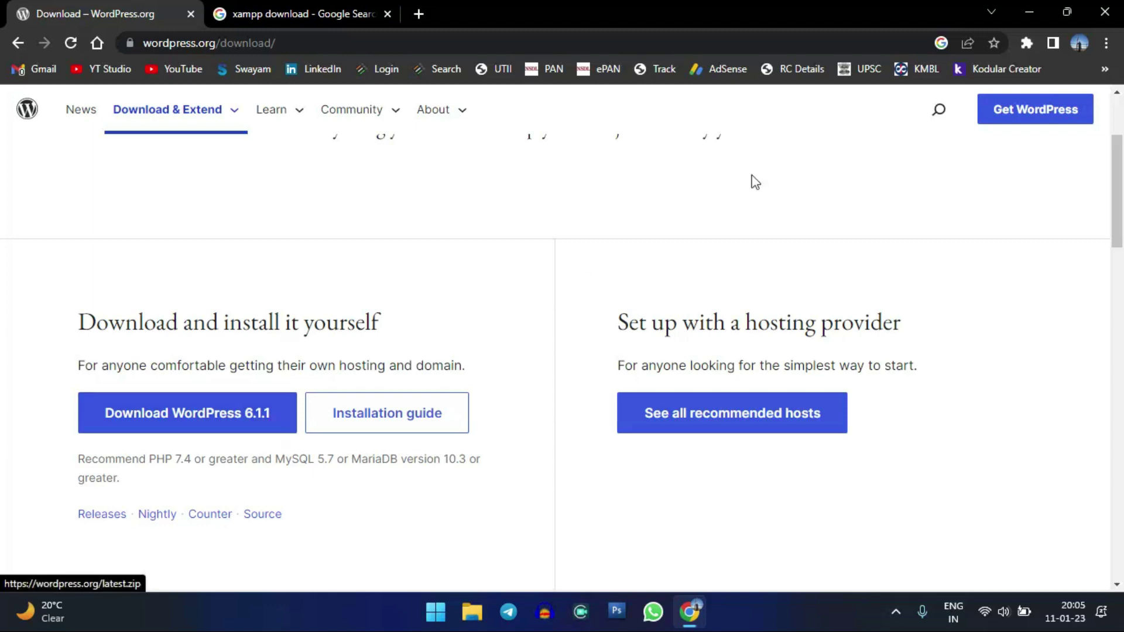
- Check the wordpress-6.1.1 archive on the desktop, then switch to the xampp download results
{"action": "left_click", "coordinate": [1029, 12]}
{"action": "left_click", "coordinate": [402, 120]}
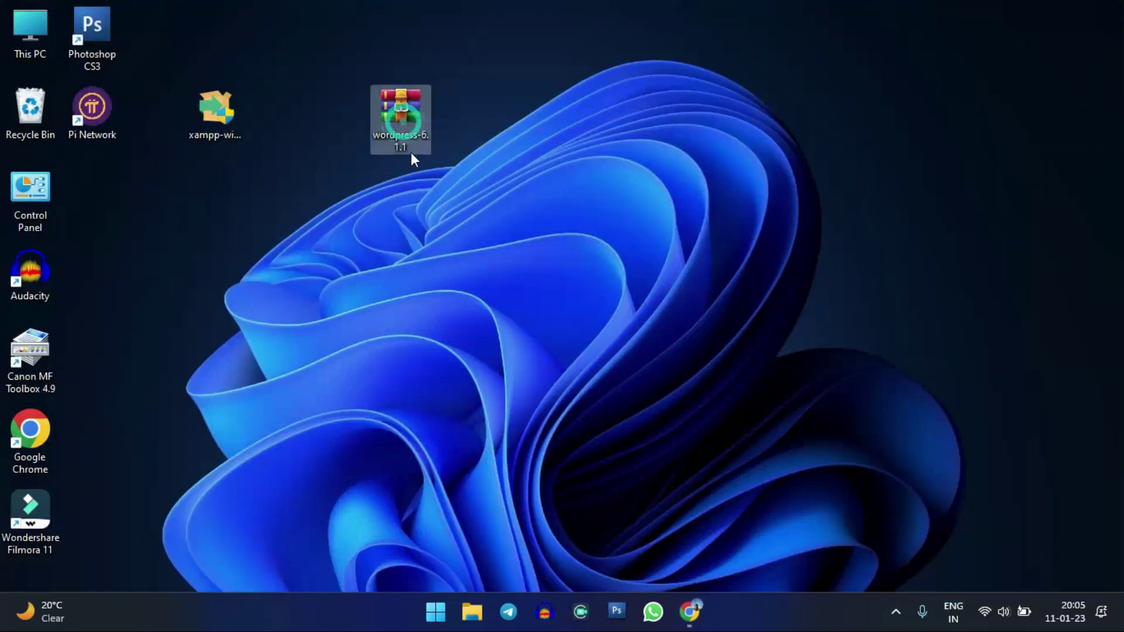
{"action": "left_click", "coordinate": [689, 611]}
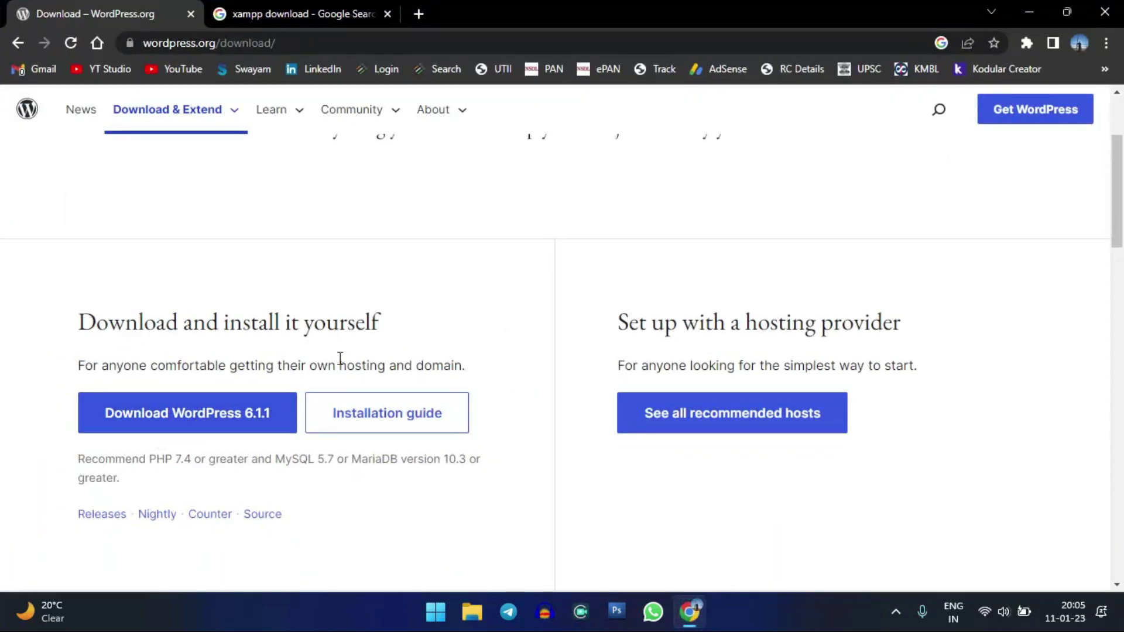
{"action": "left_click", "coordinate": [276, 5]}
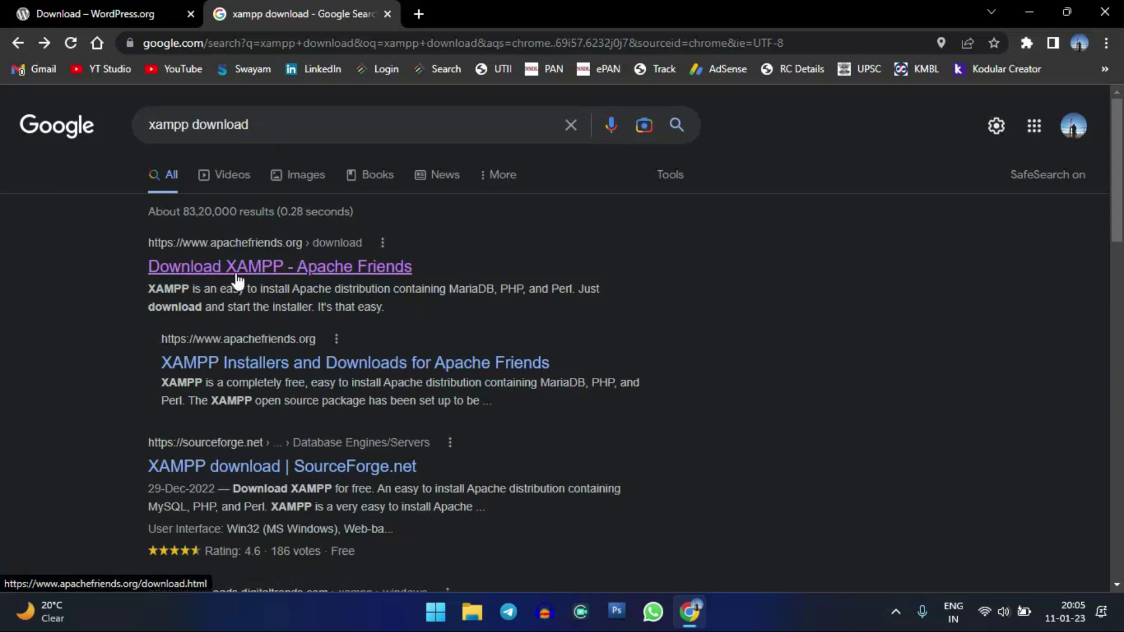
- Open Apache Friends' XAMPP page and review Windows builds 8.0.25, 8.1.12 and 8.2.0
{"action": "left_click", "coordinate": [290, 270]}
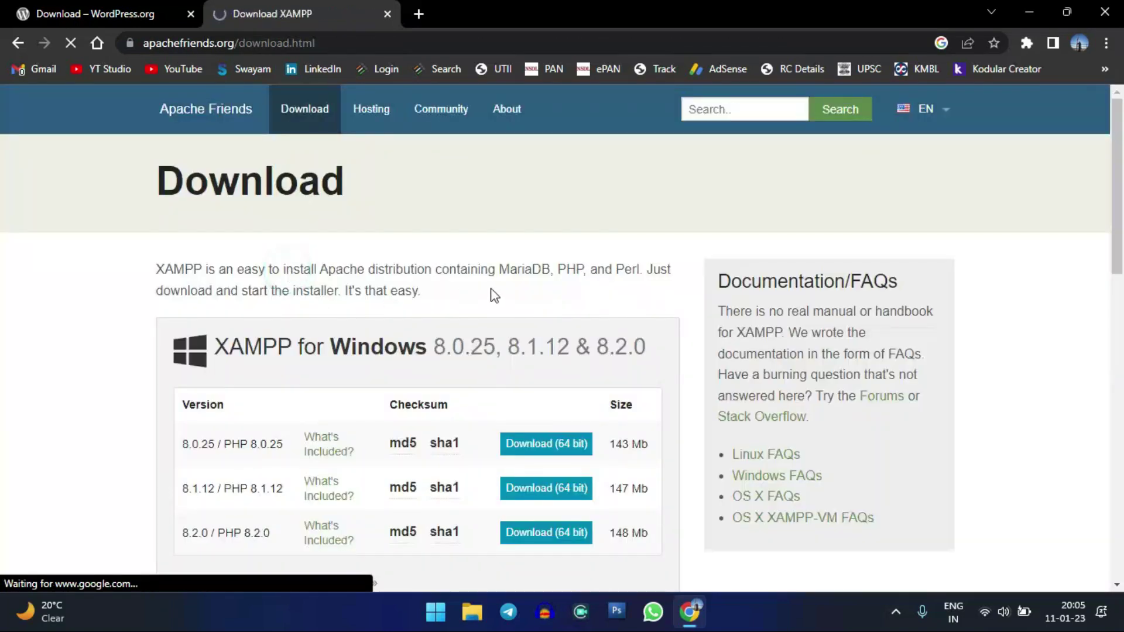
{"action": "scroll", "coordinate": [695, 319], "scroll_direction": "down", "scroll_amount": 1}
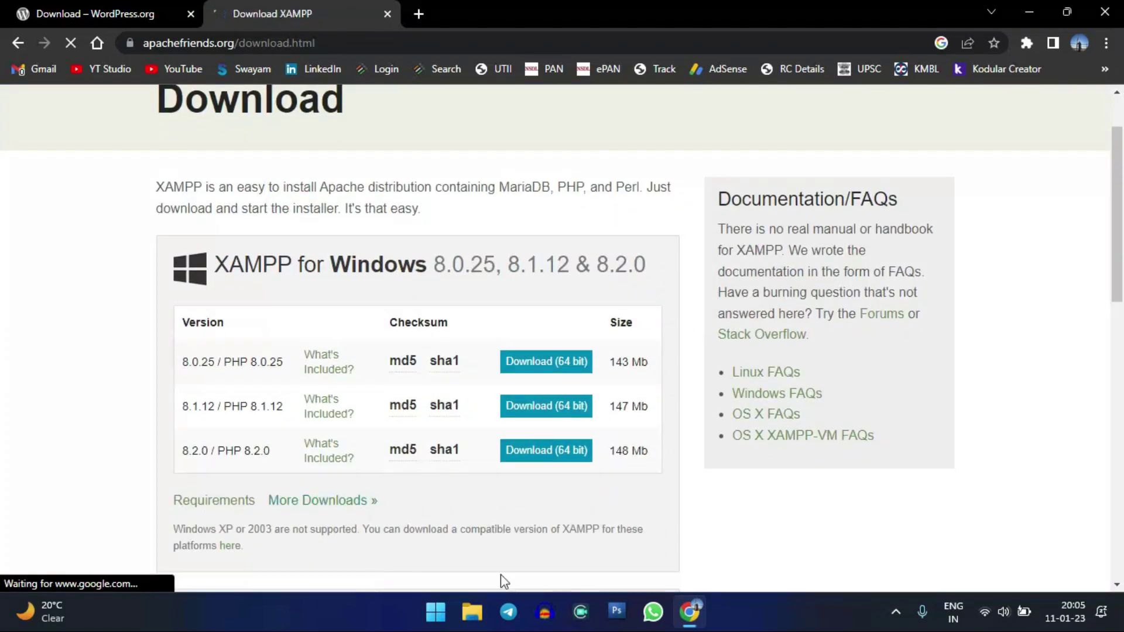
{"action": "scroll", "coordinate": [614, 313], "scroll_direction": "down", "scroll_amount": 2}
{"action": "scroll", "coordinate": [613, 313], "scroll_direction": "up", "scroll_amount": 1}
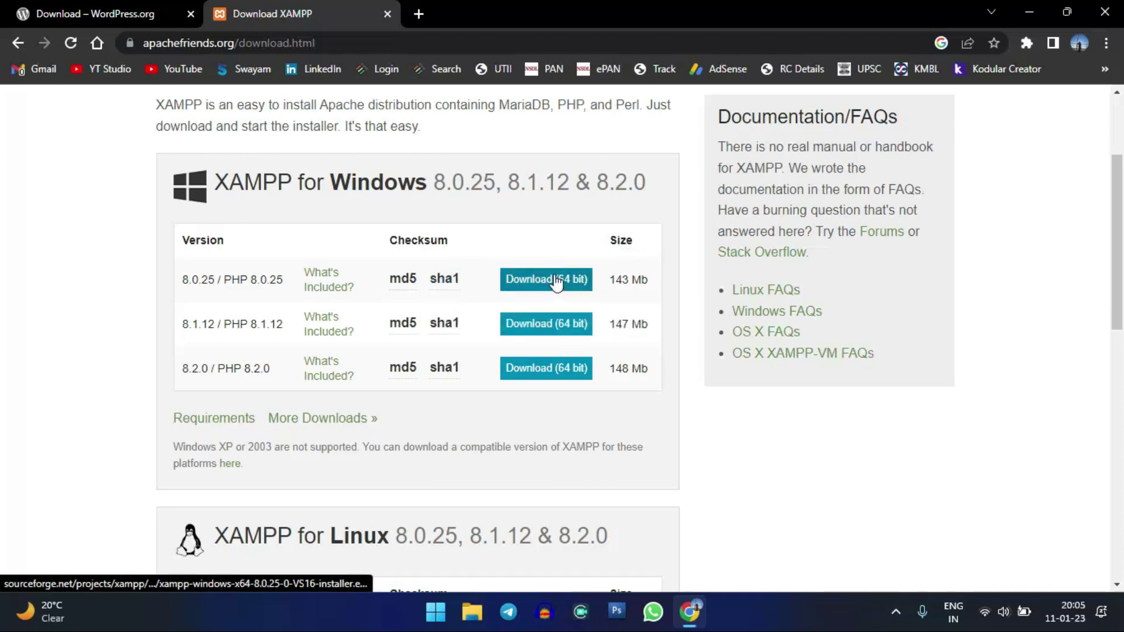
{"action": "scroll", "coordinate": [331, 449], "scroll_direction": "up", "scroll_amount": 3}
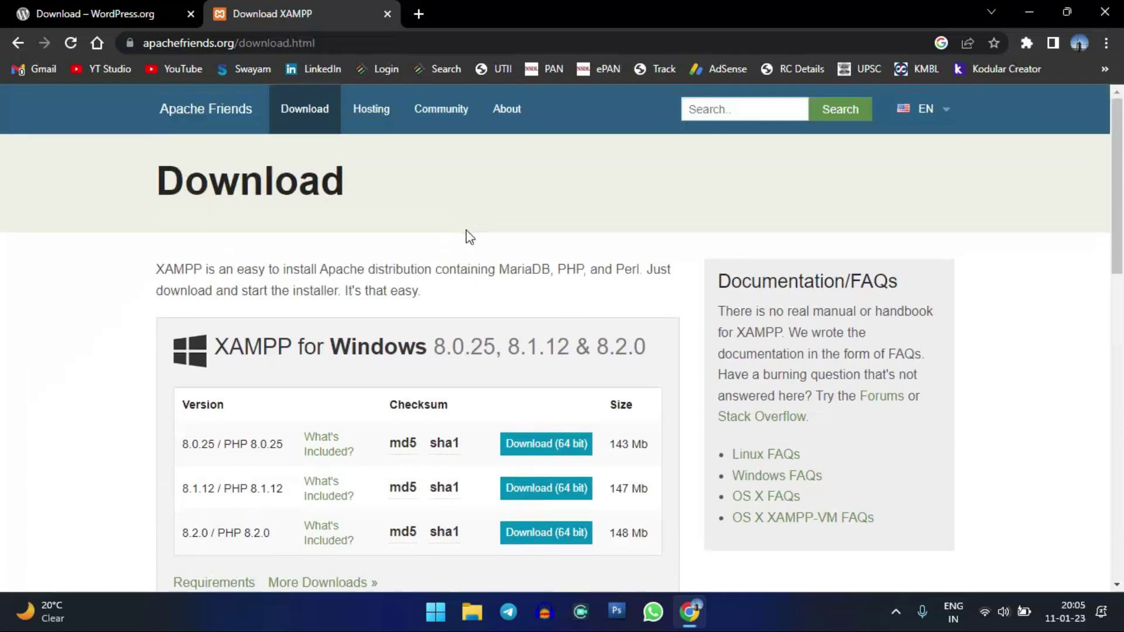
{"action": "left_click", "coordinate": [117, 14]}
{"action": "left_click", "coordinate": [252, 14]}
{"action": "left_click", "coordinate": [482, 248]}
{"action": "left_click", "coordinate": [511, 269]}
{"action": "left_click", "coordinate": [420, 244]}
- Glance at the WordPress.org tab, return to XAMPP, and minimize Chrome
{"action": "left_click", "coordinate": [95, 12]}
{"action": "scroll", "coordinate": [384, 206], "scroll_direction": "up", "scroll_amount": 3}
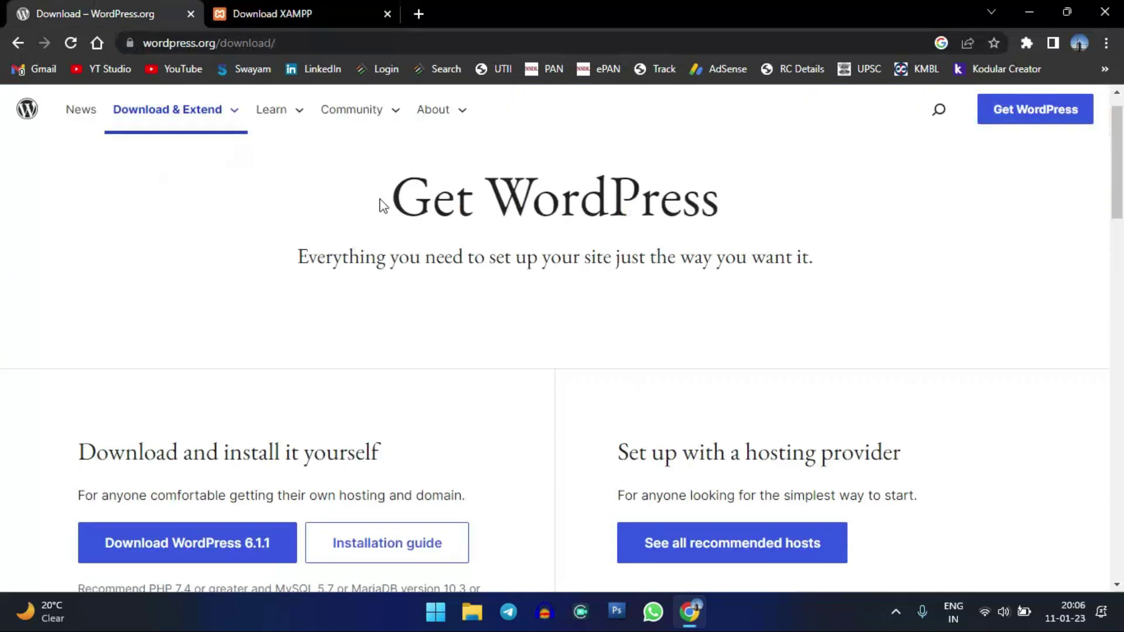
{"action": "left_click", "coordinate": [285, 7]}
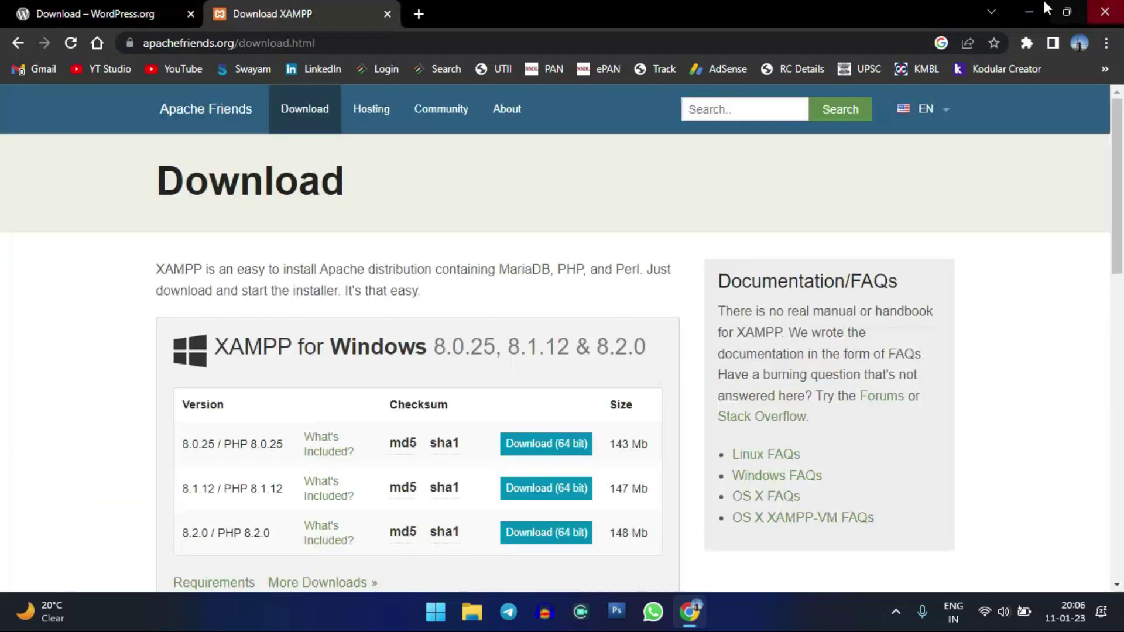
{"action": "left_click", "coordinate": [1029, 12]}
{"action": "left_click", "coordinate": [390, 308]}
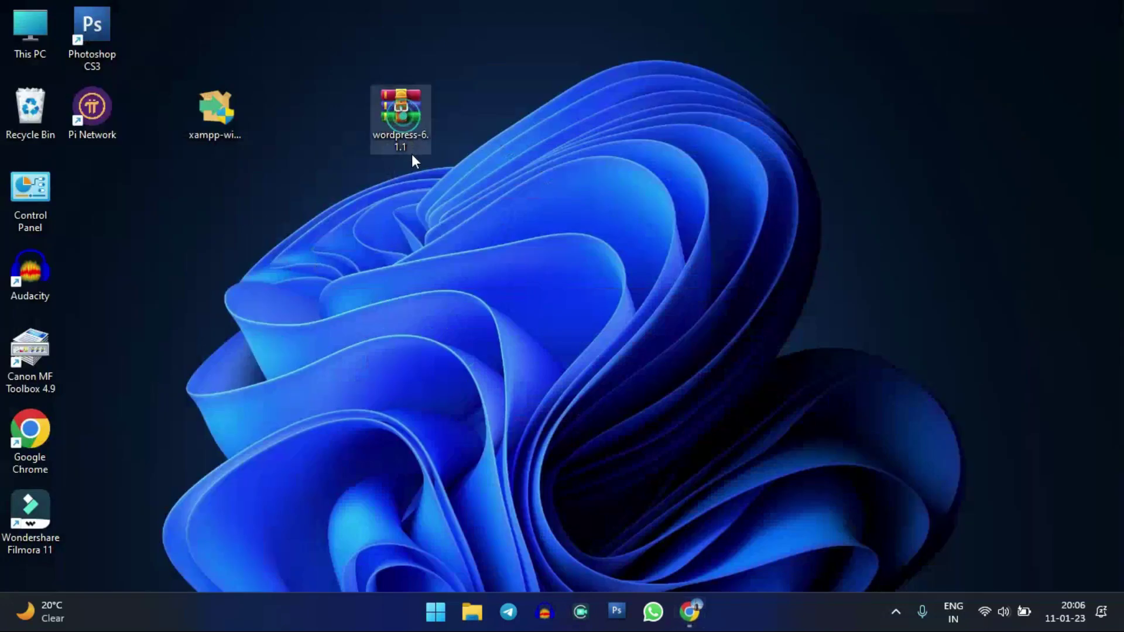
- Launch the XAMPP installer from the desktop
{"action": "left_click", "coordinate": [200, 113]}
{"action": "left_click", "coordinate": [297, 230]}
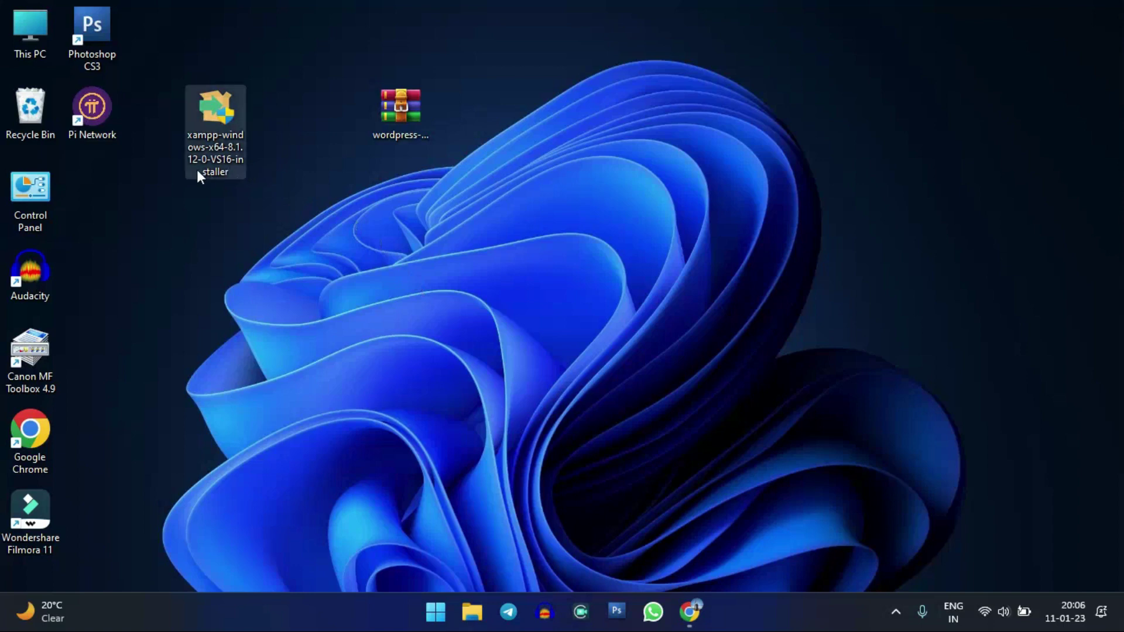
{"action": "right_click", "coordinate": [198, 138]}
{"action": "double_click", "coordinate": [198, 138]}
{"action": "left_click", "coordinate": [492, 455]}
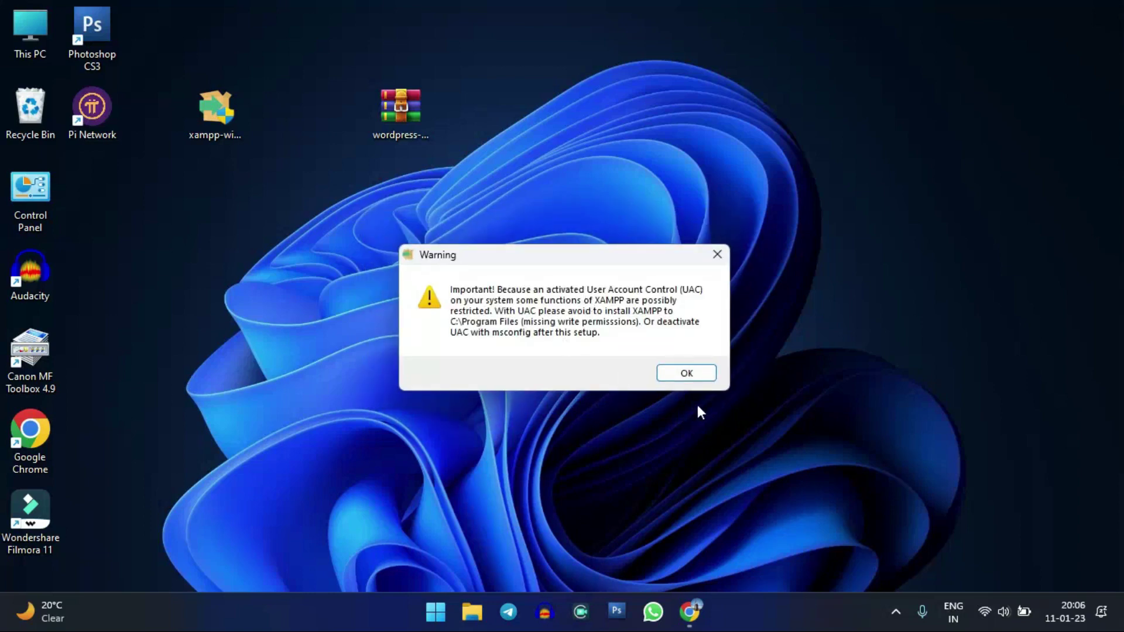
- Dismiss the UAC warning and pass Welcome and Select Components with all components kept
{"action": "left_click", "coordinate": [689, 375]}
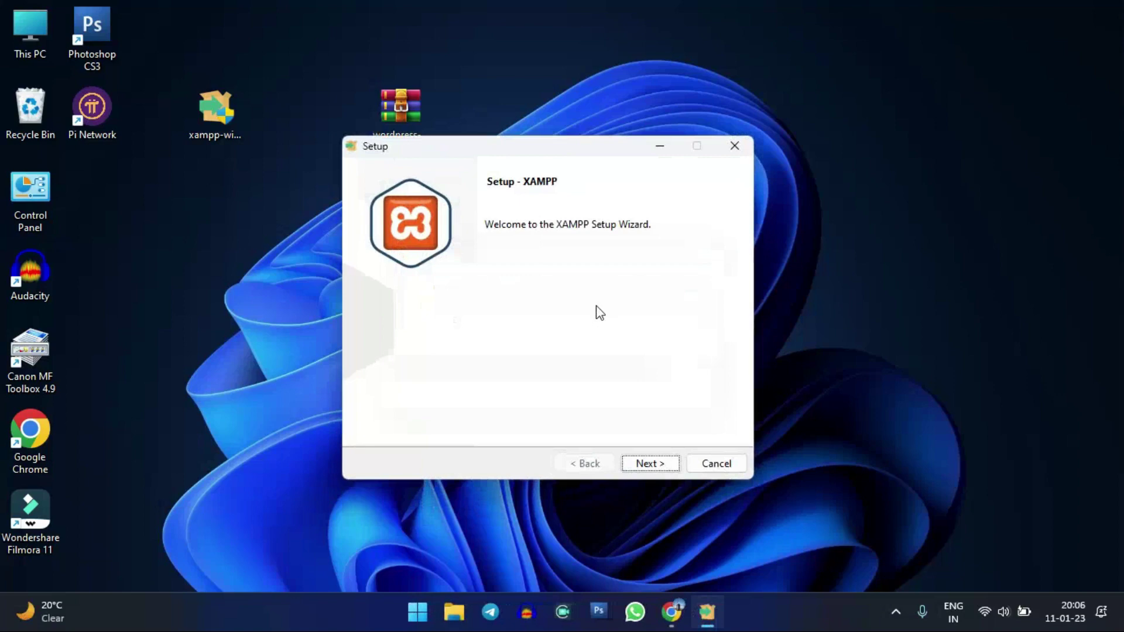
{"action": "left_click", "coordinate": [654, 462]}
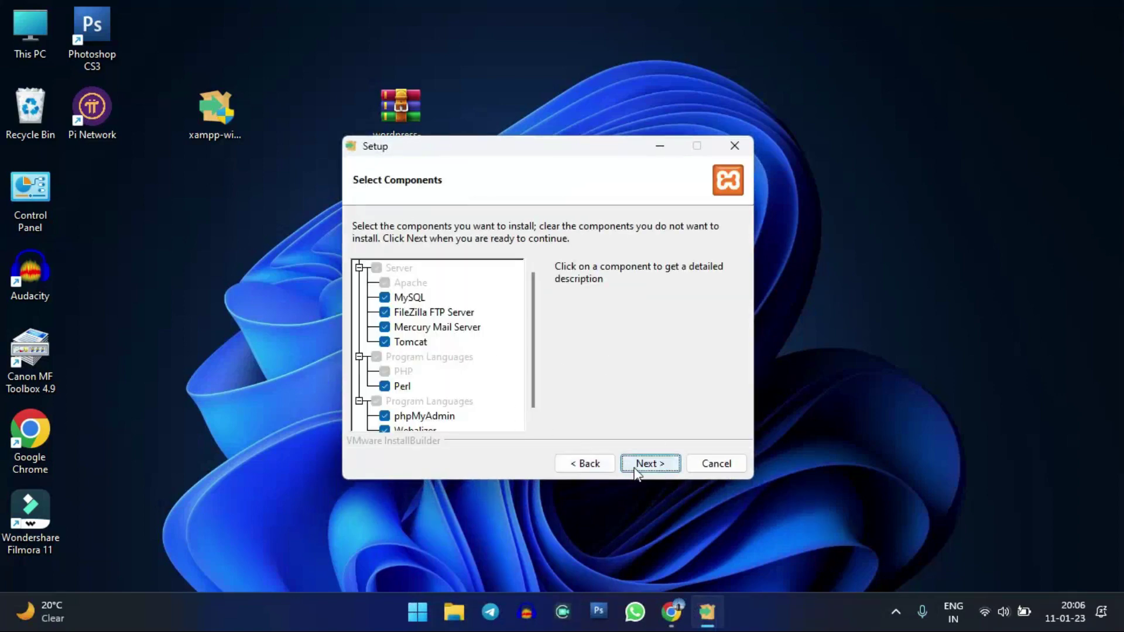
{"action": "left_click", "coordinate": [636, 468]}
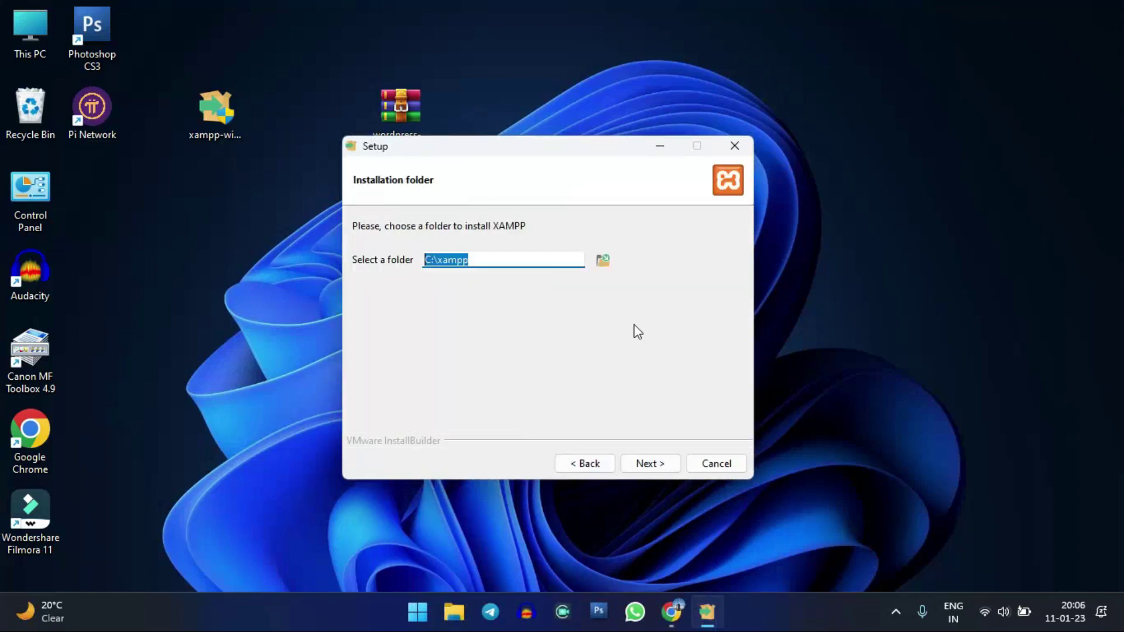
- Set the XAMPP install folder to D:\xampp
{"action": "left_click", "coordinate": [511, 263]}
{"action": "left_click_drag", "start_coordinate": [485, 258], "coordinate": [413, 259]}
{"action": "left_click", "coordinate": [603, 262]}
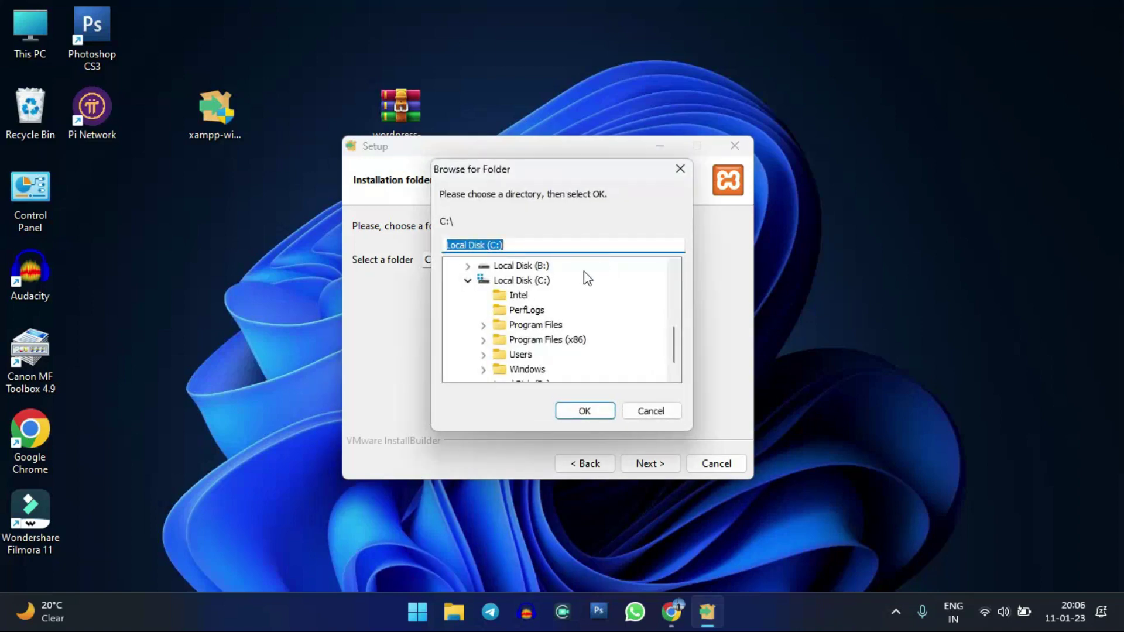
{"action": "left_click", "coordinate": [538, 368]}
{"action": "left_click", "coordinate": [585, 410]}
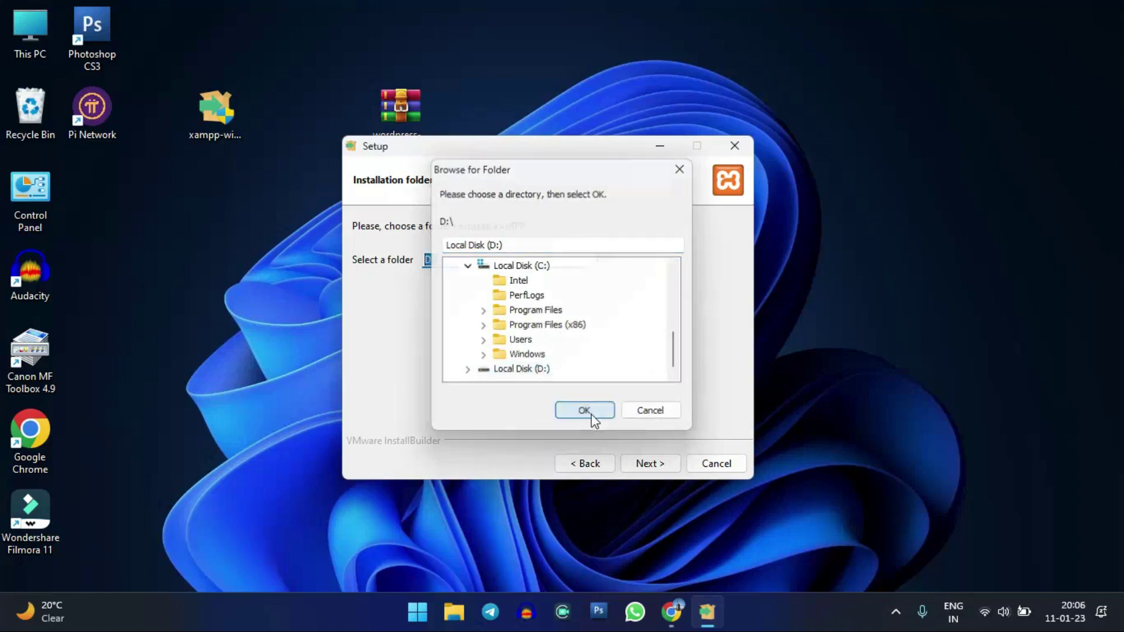
{"action": "left_click", "coordinate": [477, 259]}
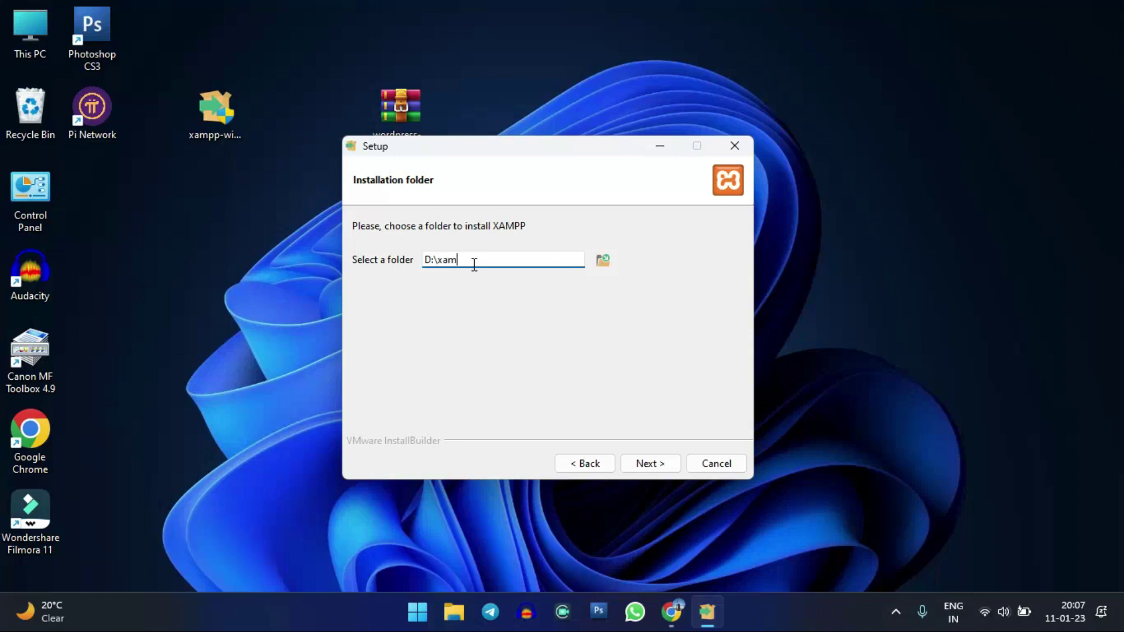
{"action": "type", "text": "xampp"}
{"action": "left_click_drag", "start_coordinate": [506, 257], "coordinate": [352, 257]}
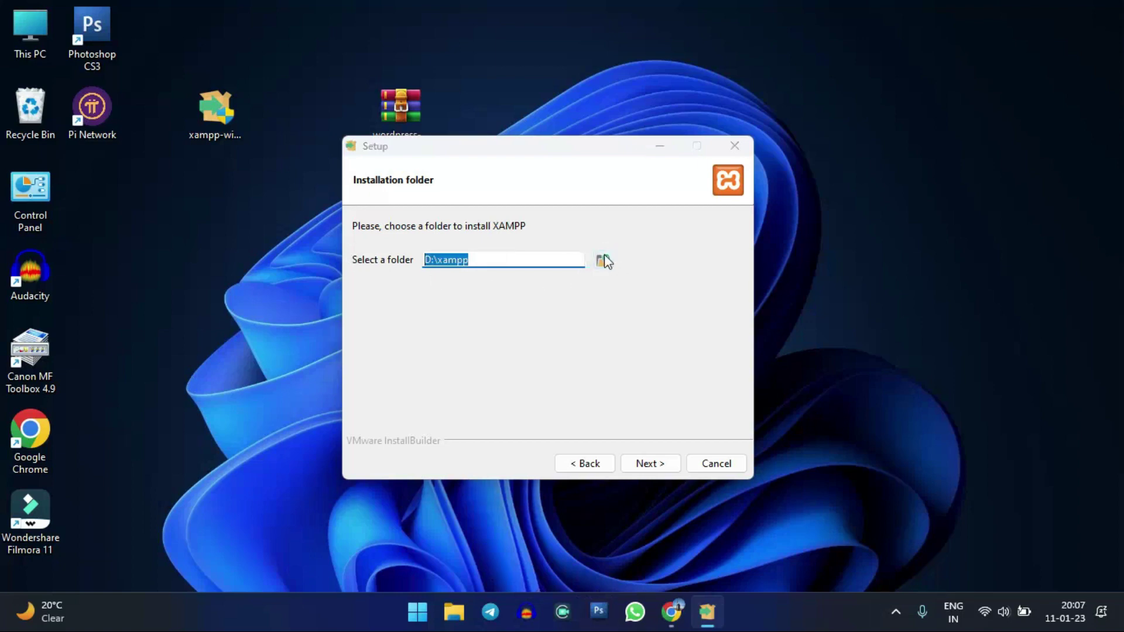
{"action": "left_click", "coordinate": [603, 258]}
{"action": "scroll", "coordinate": [575, 289], "scroll_direction": "down", "scroll_amount": 2}
{"action": "scroll", "coordinate": [532, 274], "scroll_direction": "up", "scroll_amount": 4}
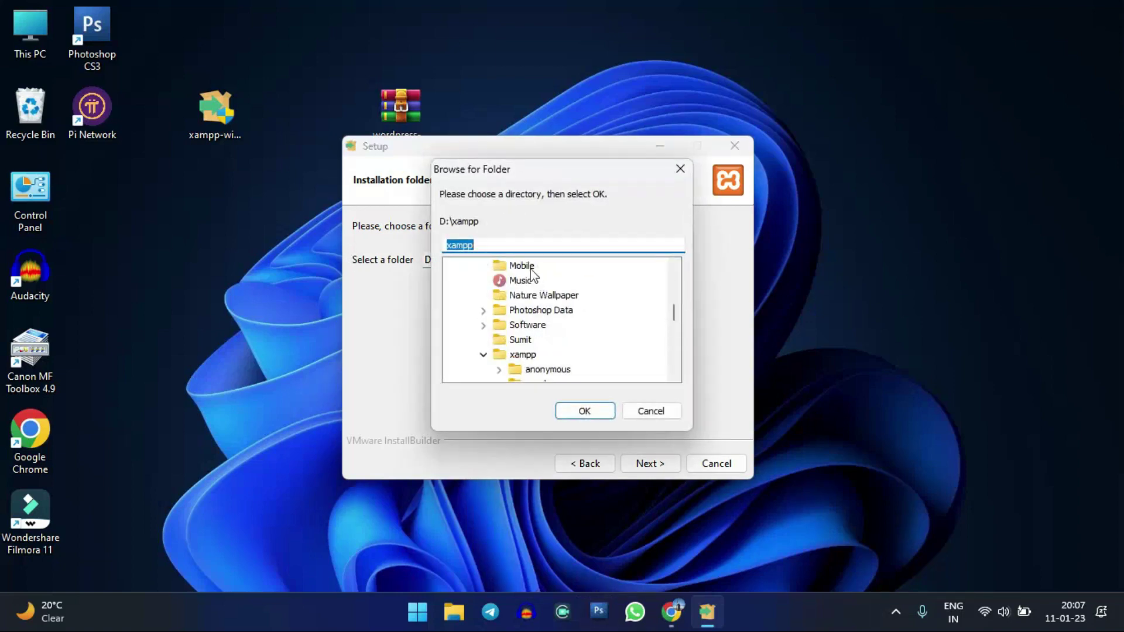
{"action": "scroll", "coordinate": [534, 324], "scroll_direction": "down", "scroll_amount": 1}
{"action": "left_click", "coordinate": [523, 310]}
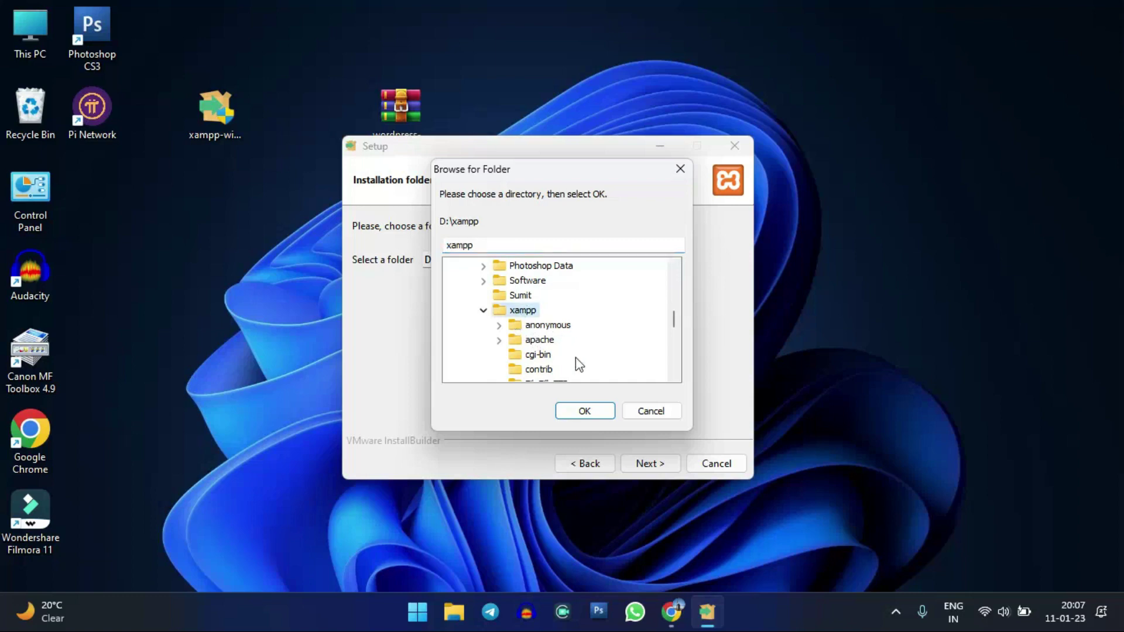
{"action": "left_click", "coordinate": [585, 410]}
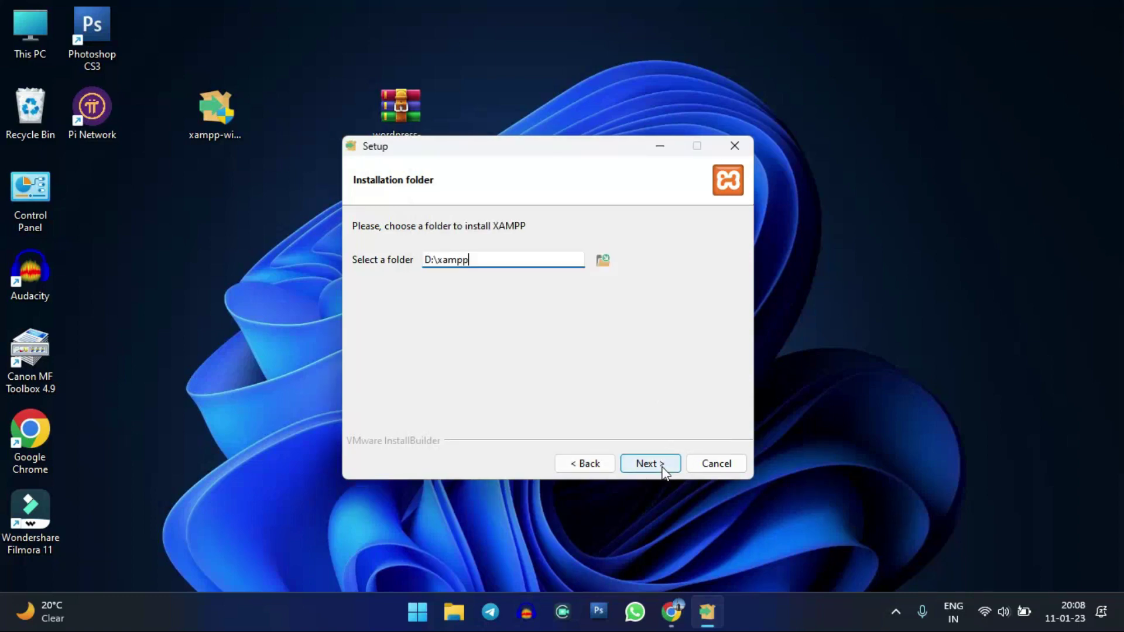
- Keep English as the language and start the installation
{"action": "left_click", "coordinate": [660, 463]}
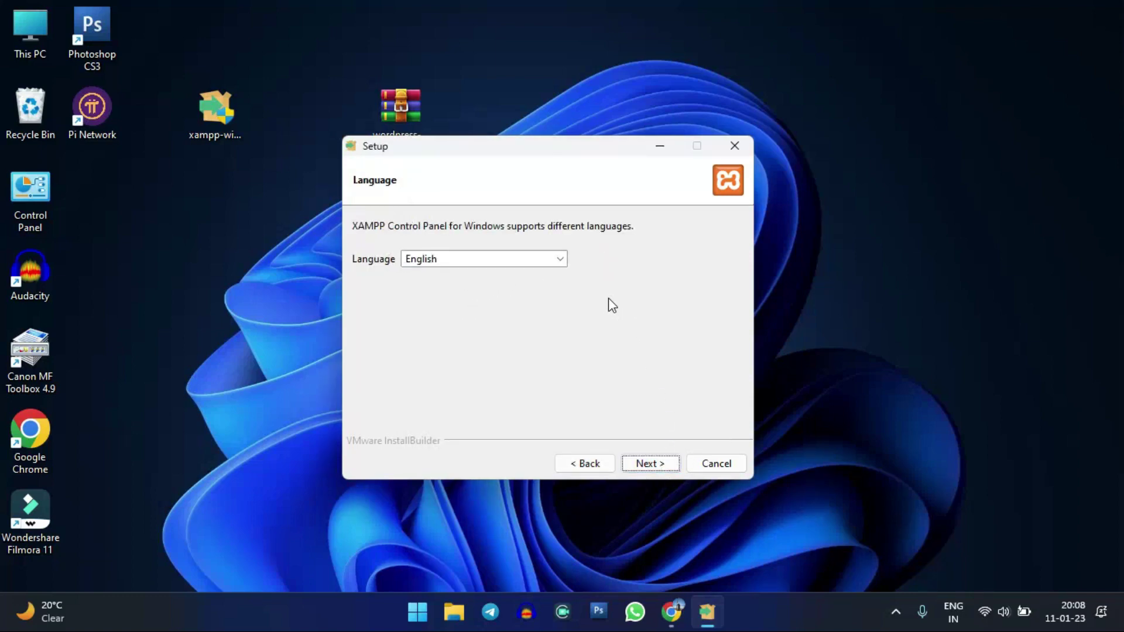
{"action": "left_click", "coordinate": [648, 462]}
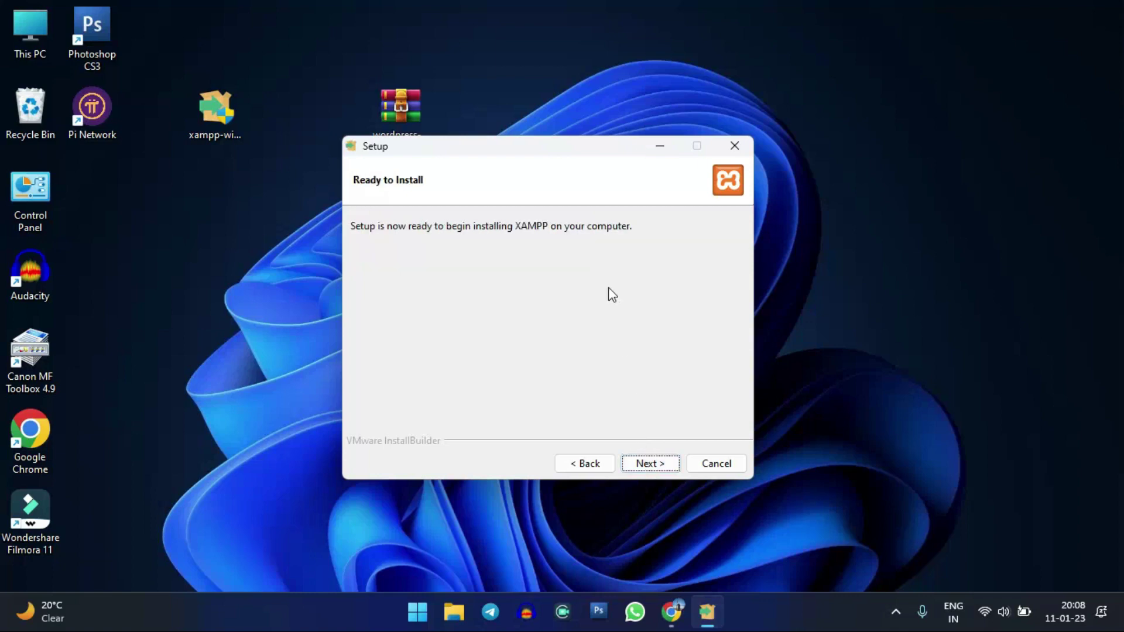
{"action": "left_click", "coordinate": [660, 464]}
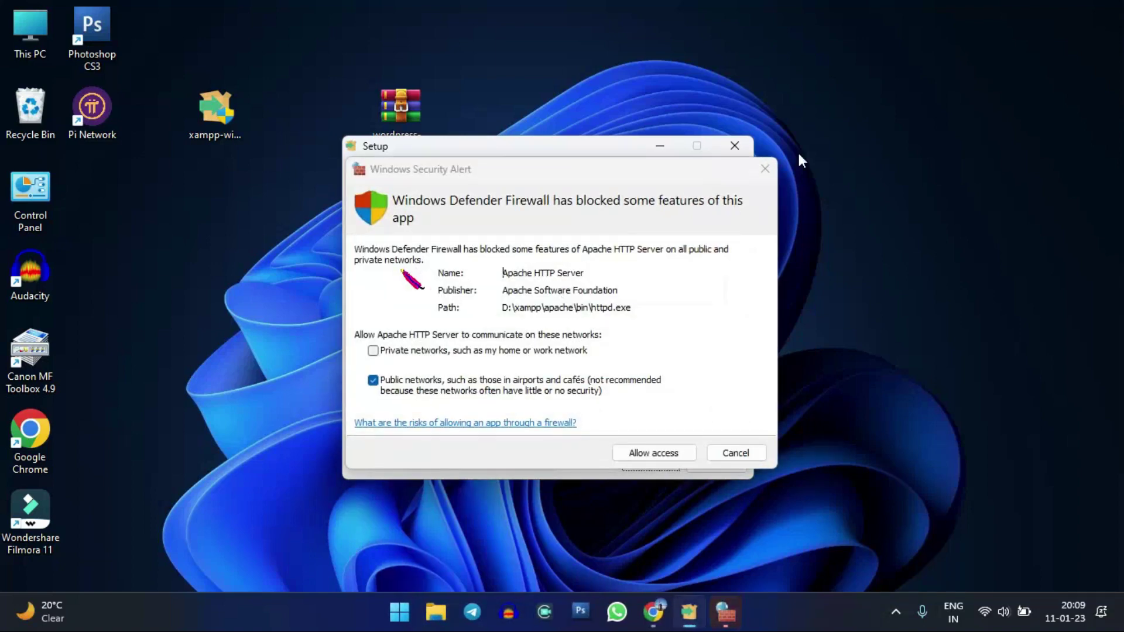
- Allow Apache HTTP Server through the firewall, public networks included, while installation completes
{"action": "left_click_drag", "start_coordinate": [598, 176], "coordinate": [602, 243]}
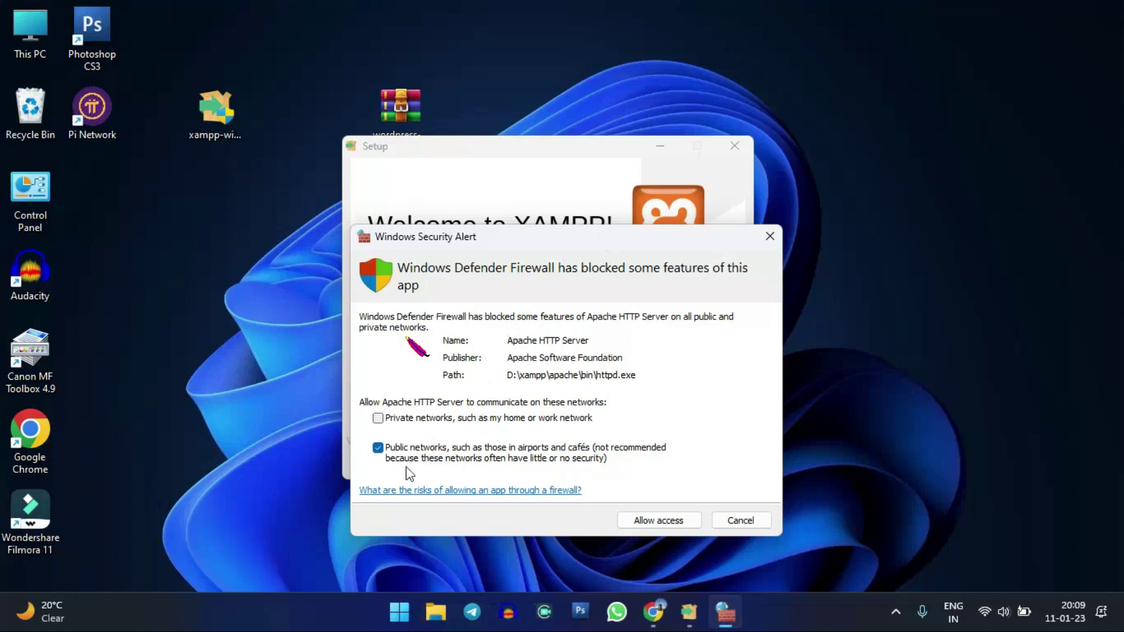
{"action": "left_click", "coordinate": [380, 449]}
{"action": "left_click", "coordinate": [381, 450]}
{"action": "left_click_drag", "start_coordinate": [647, 250], "coordinate": [677, 241]}
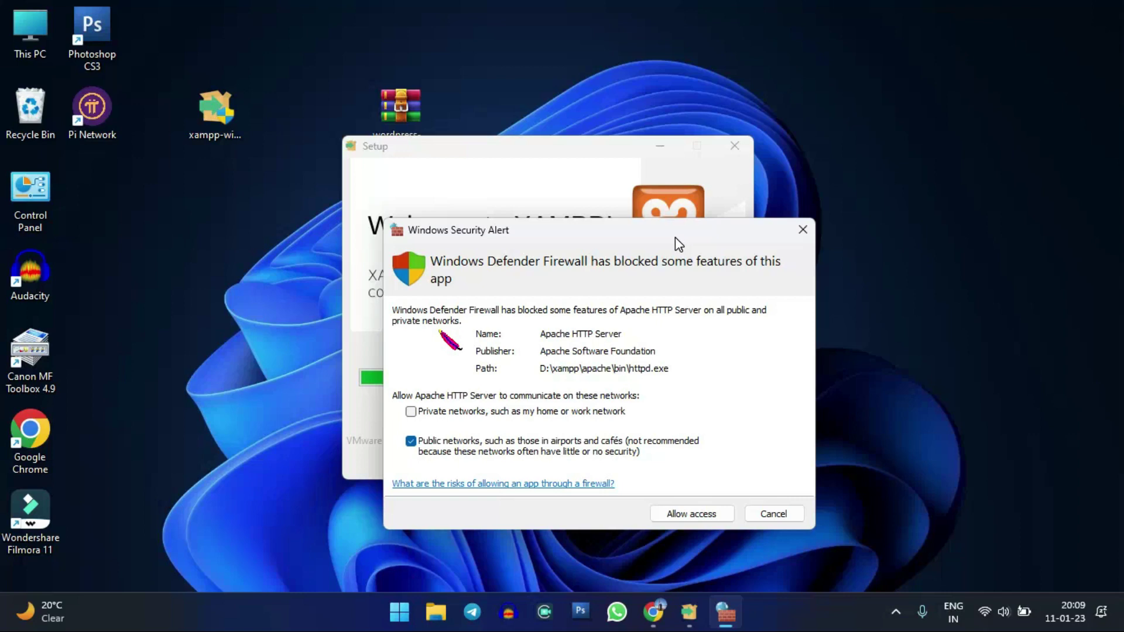
{"action": "mouse_move", "coordinate": [675, 237]}
{"action": "left_mouse_down"}
{"action": "mouse_move", "coordinate": [663, 227]}
{"action": "mouse_move", "coordinate": [669, 237]}
{"action": "left_mouse_up"}
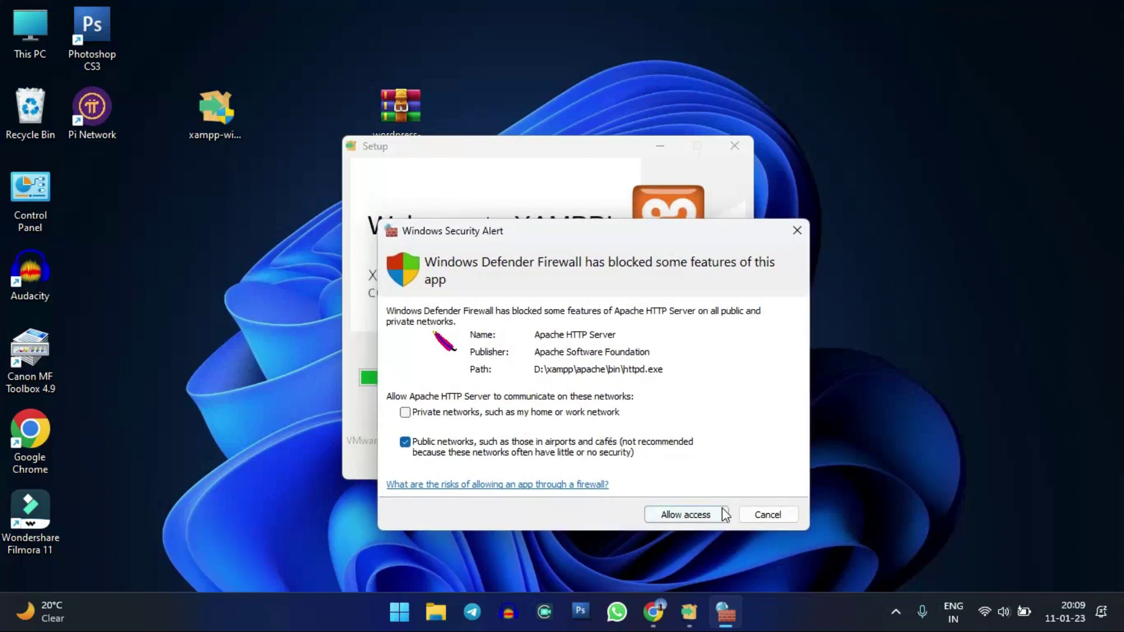
{"action": "left_click", "coordinate": [708, 517]}
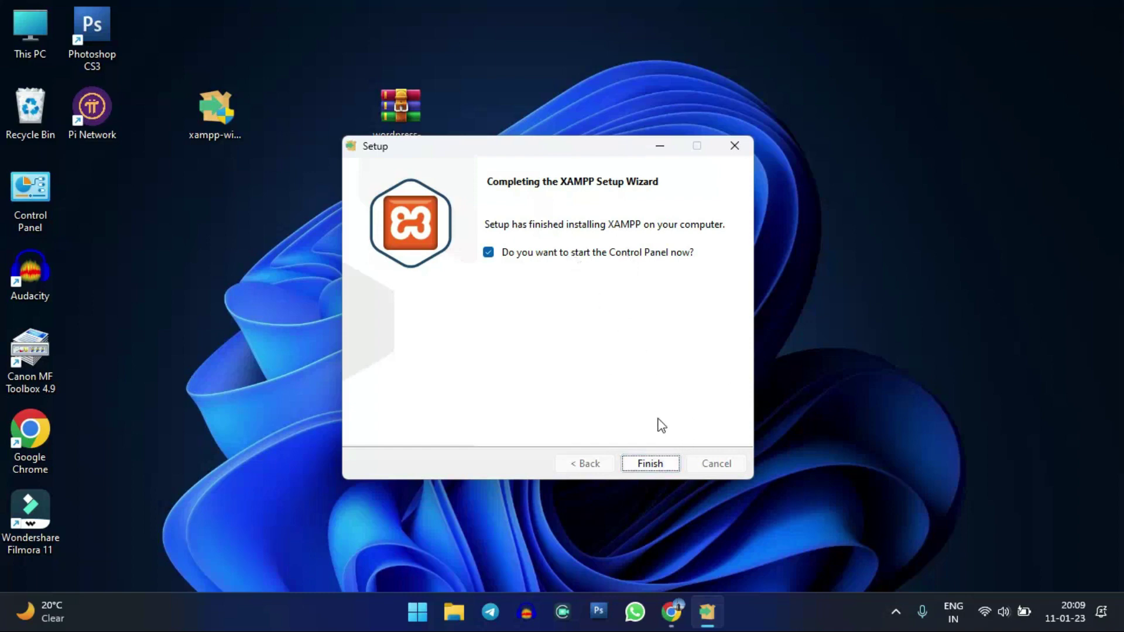
- Finish setup to launch XAMPP Control Panel v3.3.0, then minimize it
{"action": "left_click_drag", "start_coordinate": [581, 152], "coordinate": [644, 174]}
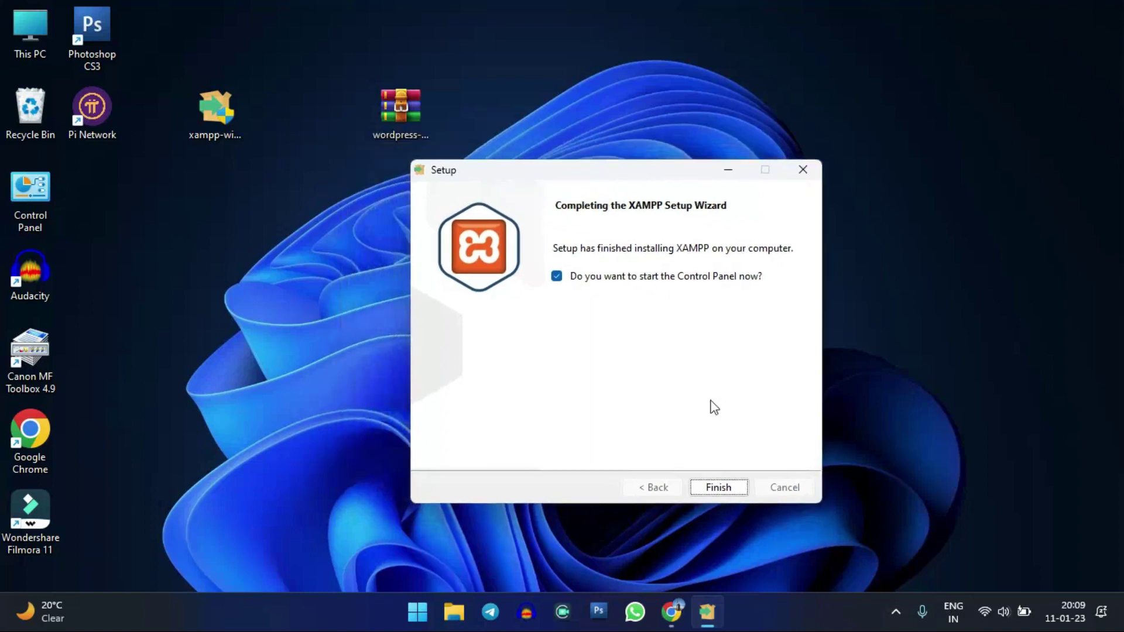
{"action": "left_click", "coordinate": [721, 487]}
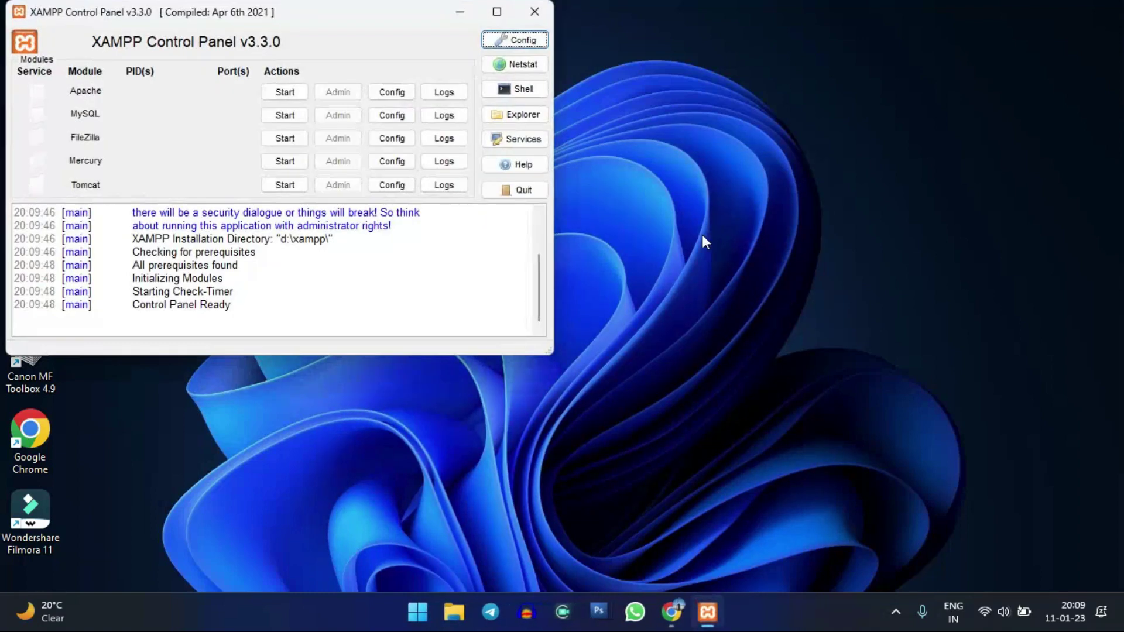
{"action": "left_click_drag", "start_coordinate": [325, 24], "coordinate": [528, 138]}
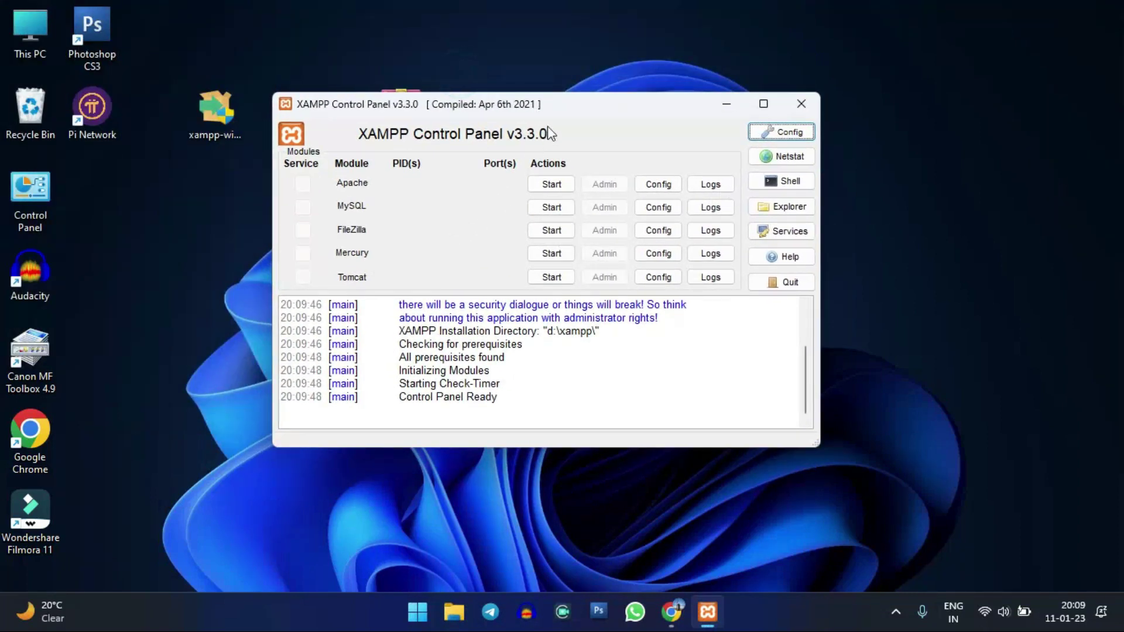
{"action": "left_click_drag", "start_coordinate": [575, 110], "coordinate": [581, 137]}
{"action": "left_click", "coordinate": [733, 130]}
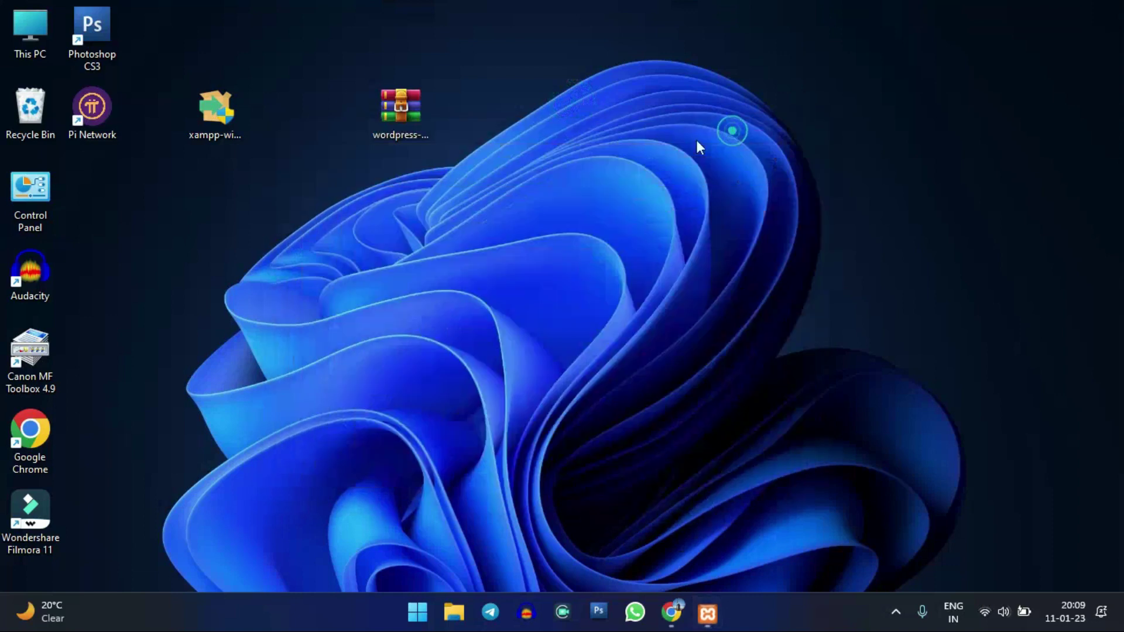
- Copy the wordpress-6.1.1 archive from the desktop and open File Explorer at Home
{"action": "left_click", "coordinate": [422, 206]}
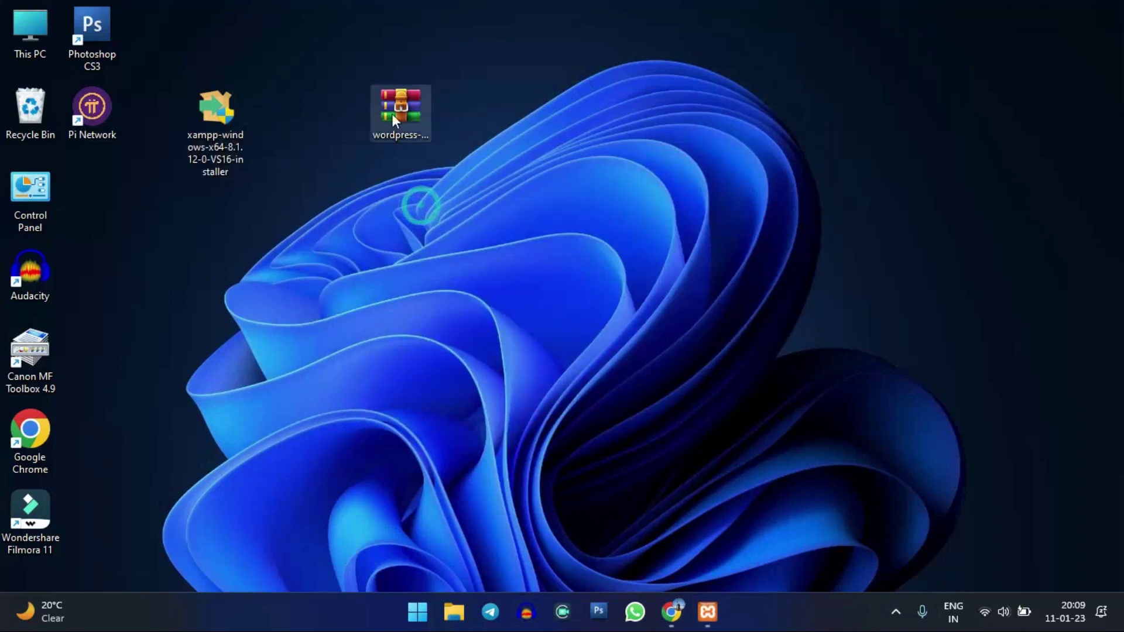
{"action": "left_click", "coordinate": [423, 116]}
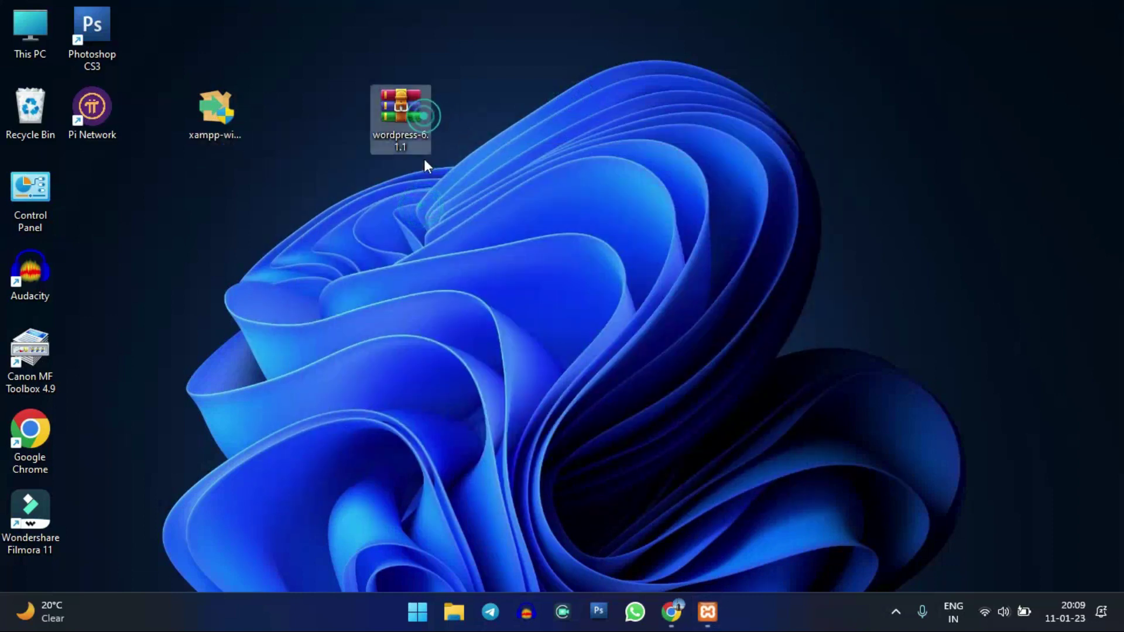
{"action": "right_click", "coordinate": [405, 120]}
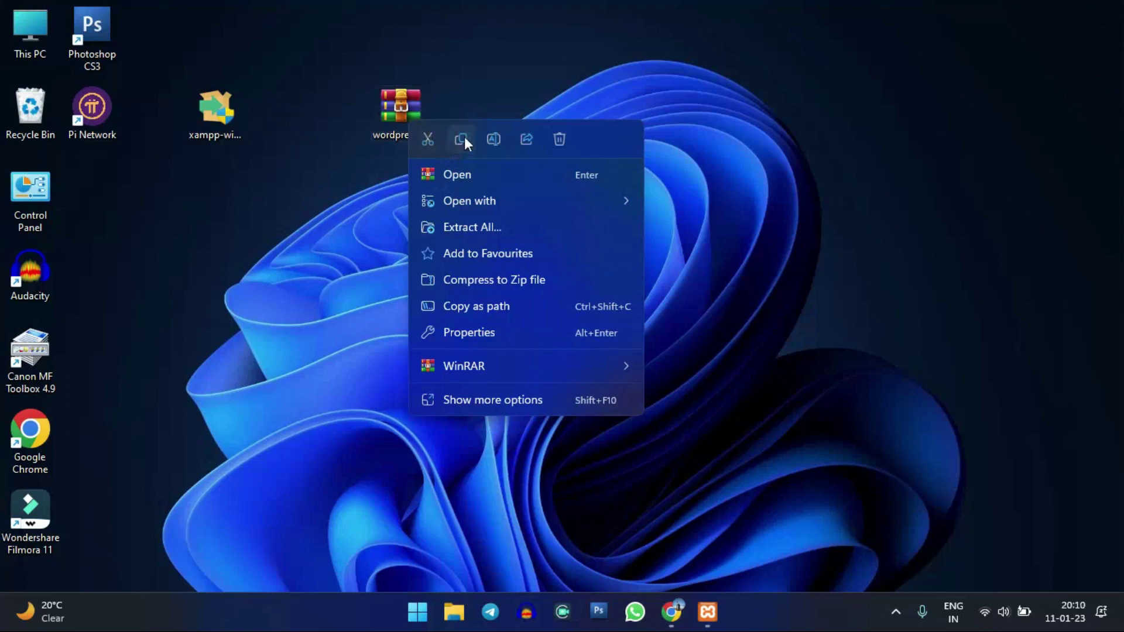
{"action": "left_click", "coordinate": [462, 139]}
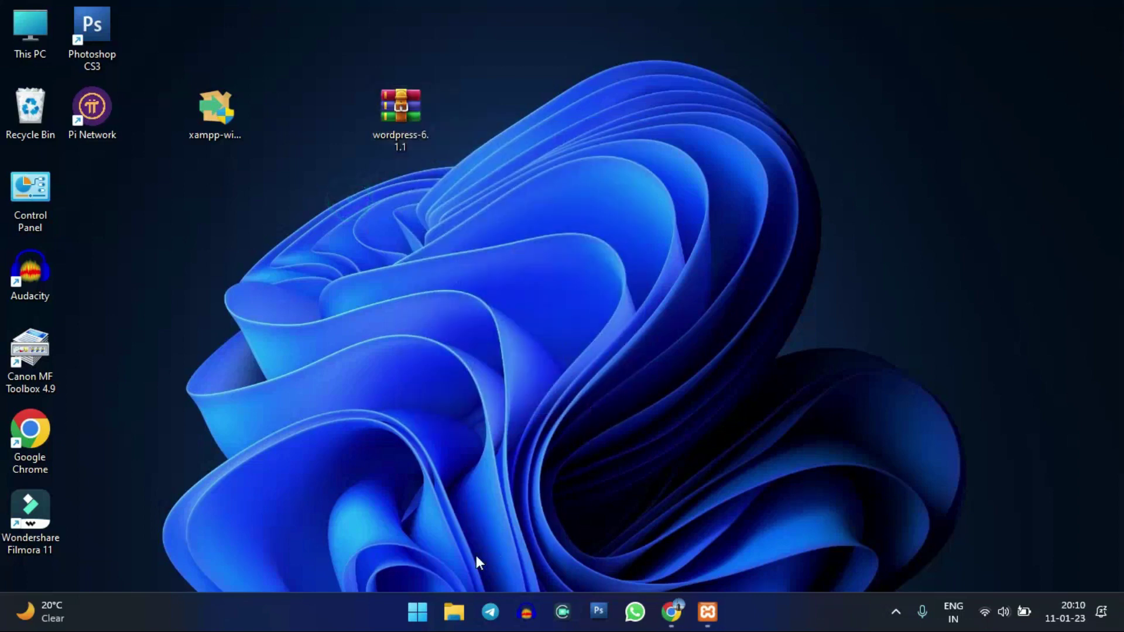
{"action": "left_click", "coordinate": [454, 612]}
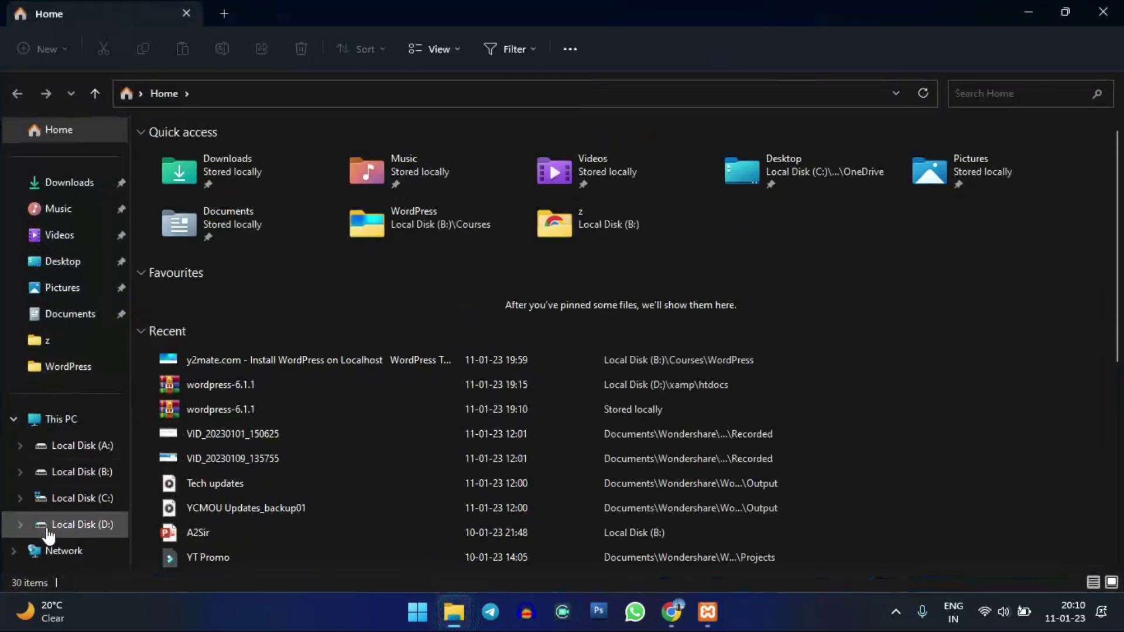
- Navigate to D:\xampp\htdocs in File Explorer
{"action": "left_click", "coordinate": [70, 525]}
{"action": "left_click", "coordinate": [789, 311]}
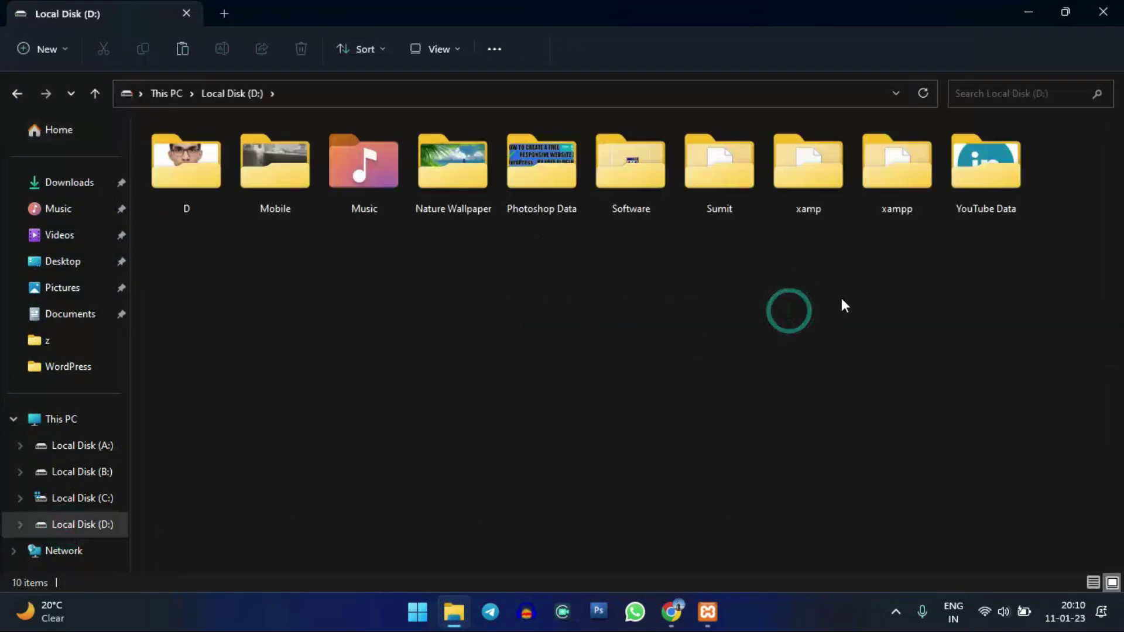
{"action": "left_click", "coordinate": [901, 203]}
{"action": "left_click", "coordinate": [901, 201]}
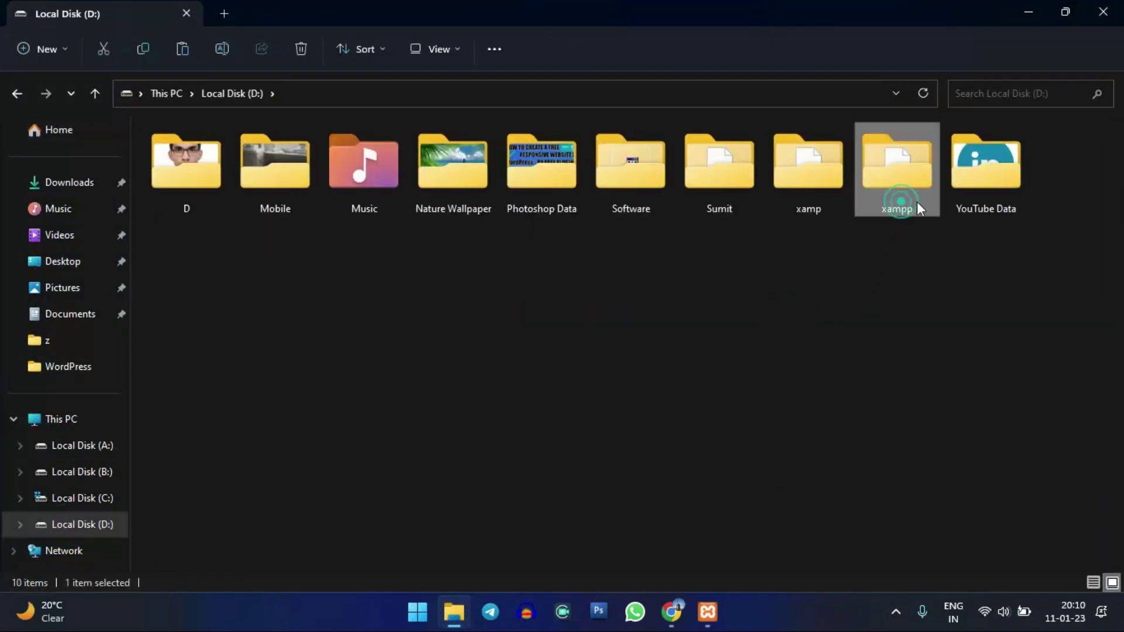
{"action": "double_click", "coordinate": [911, 189]}
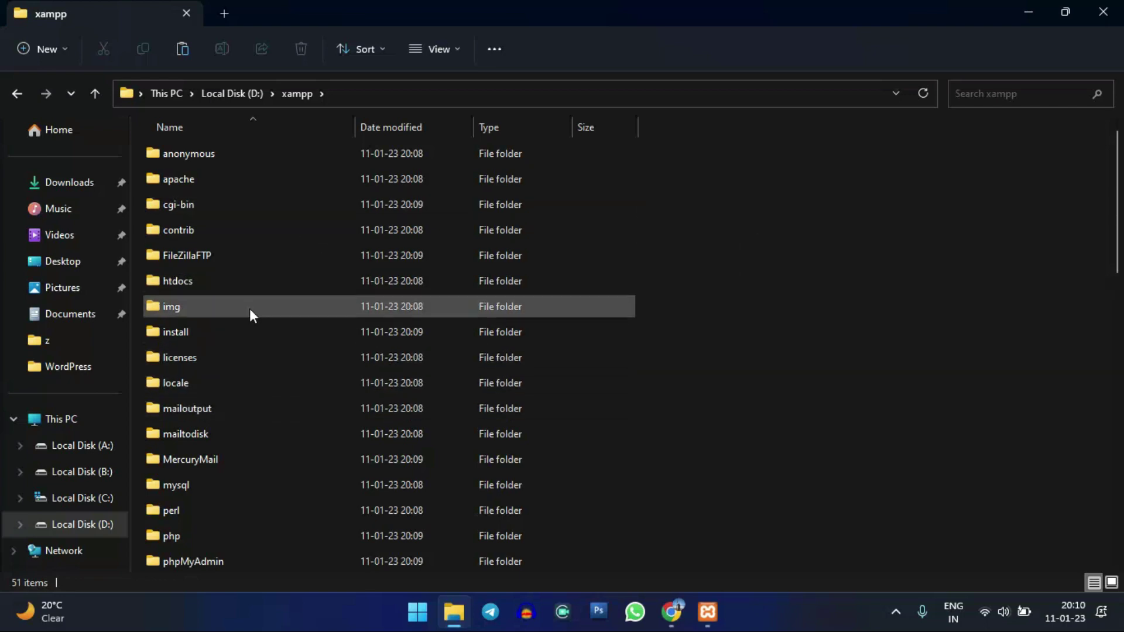
{"action": "left_click", "coordinate": [234, 280]}
{"action": "double_click", "coordinate": [226, 275]}
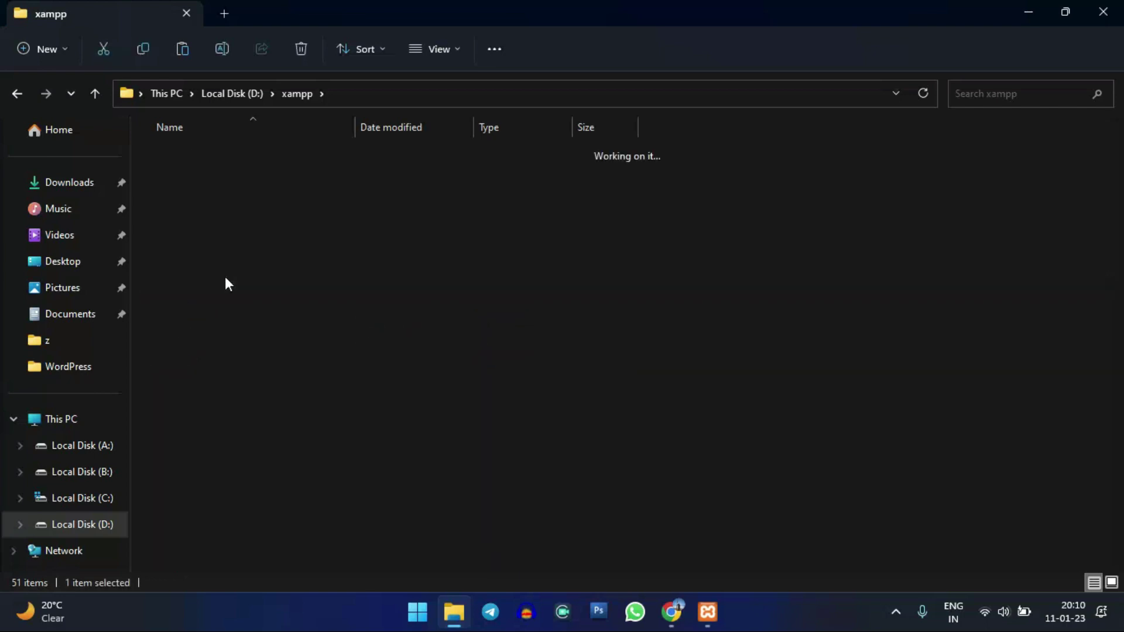
{"action": "left_click", "coordinate": [345, 421]}
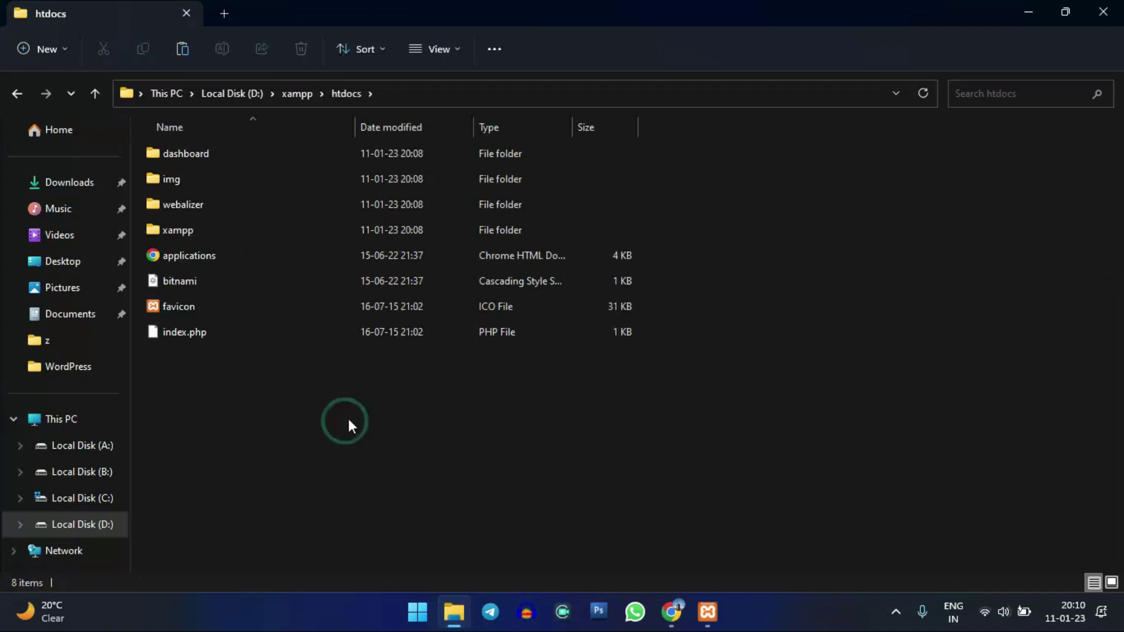
- Paste the wordpress-6.1.1 archive into htdocs and minimize Explorer
{"action": "left_click", "coordinate": [1029, 12]}
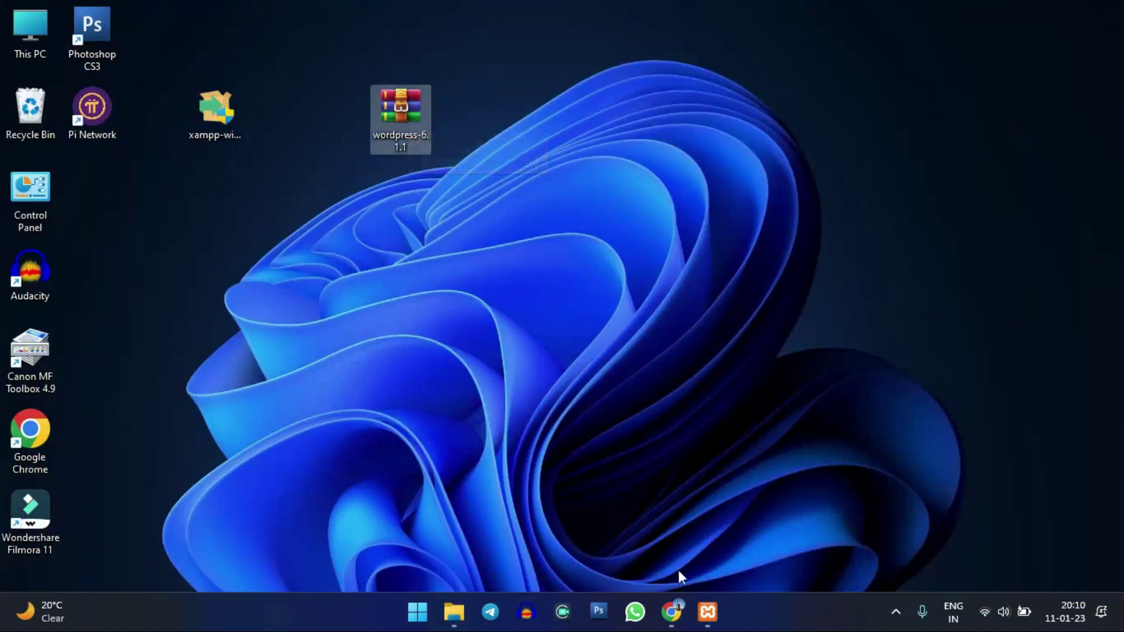
{"action": "left_click", "coordinate": [456, 613]}
{"action": "right_click", "coordinate": [520, 391]}
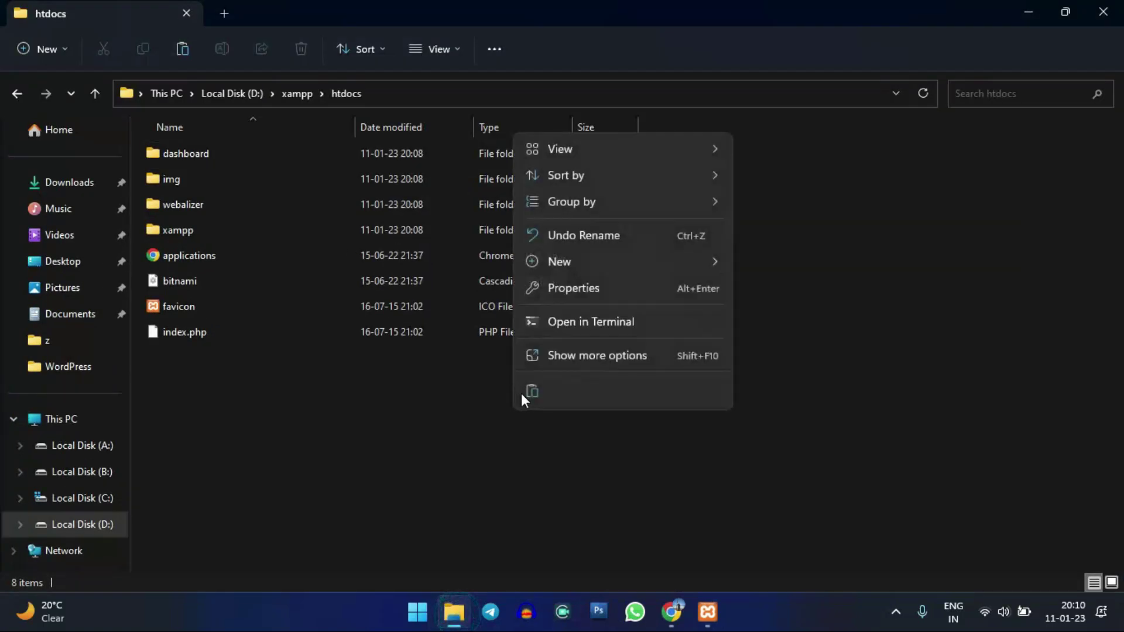
{"action": "left_click", "coordinate": [532, 391]}
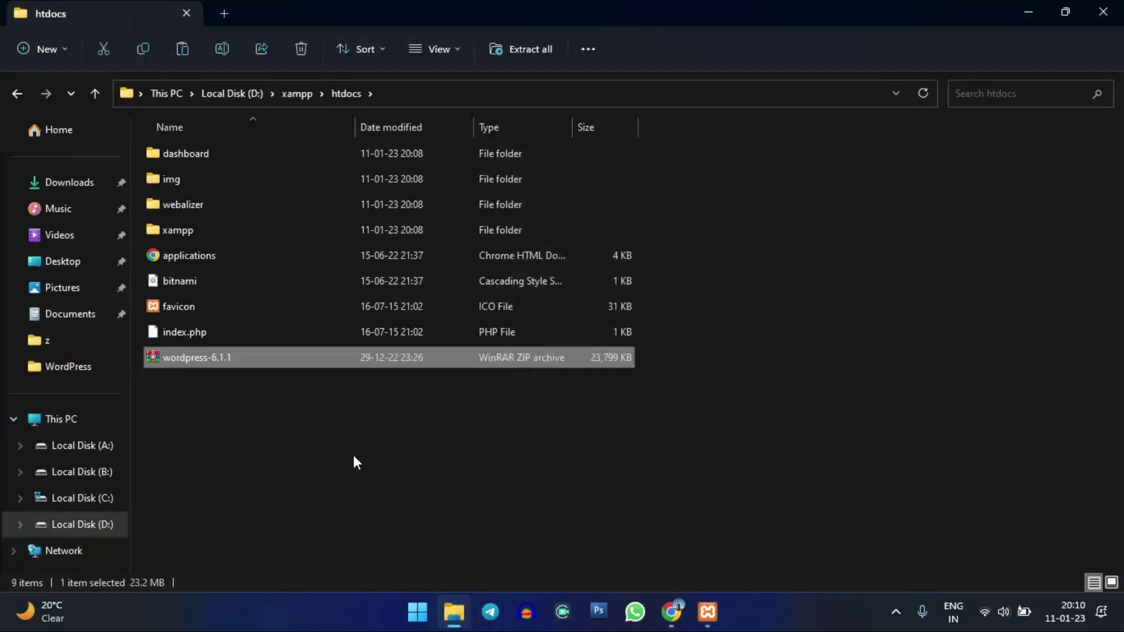
{"action": "left_click", "coordinate": [276, 412]}
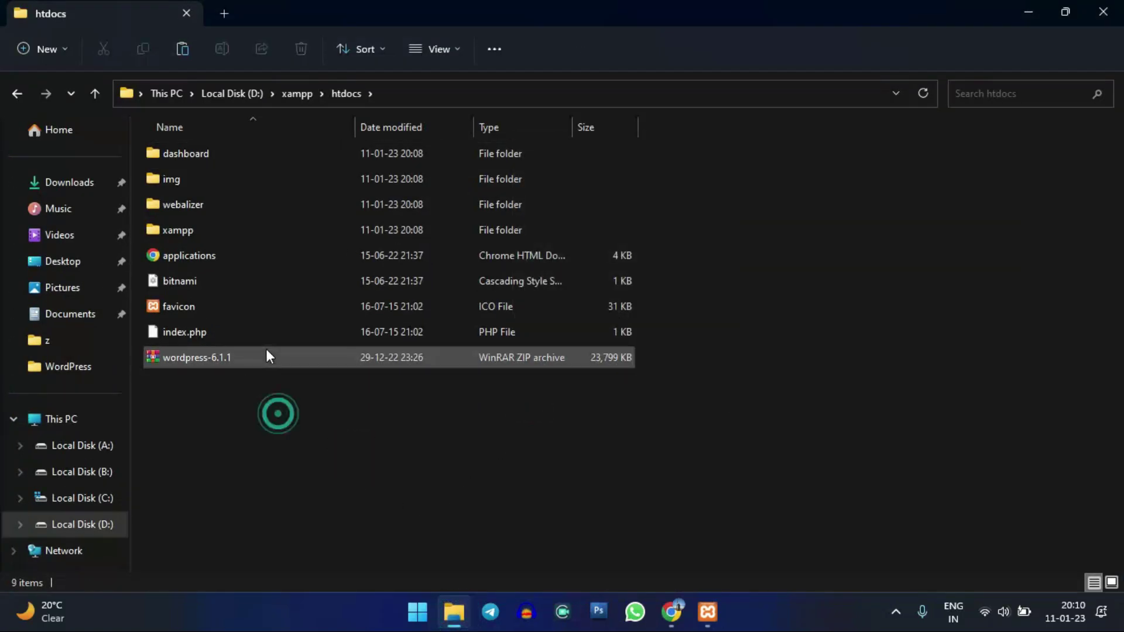
{"action": "left_click", "coordinate": [1029, 8]}
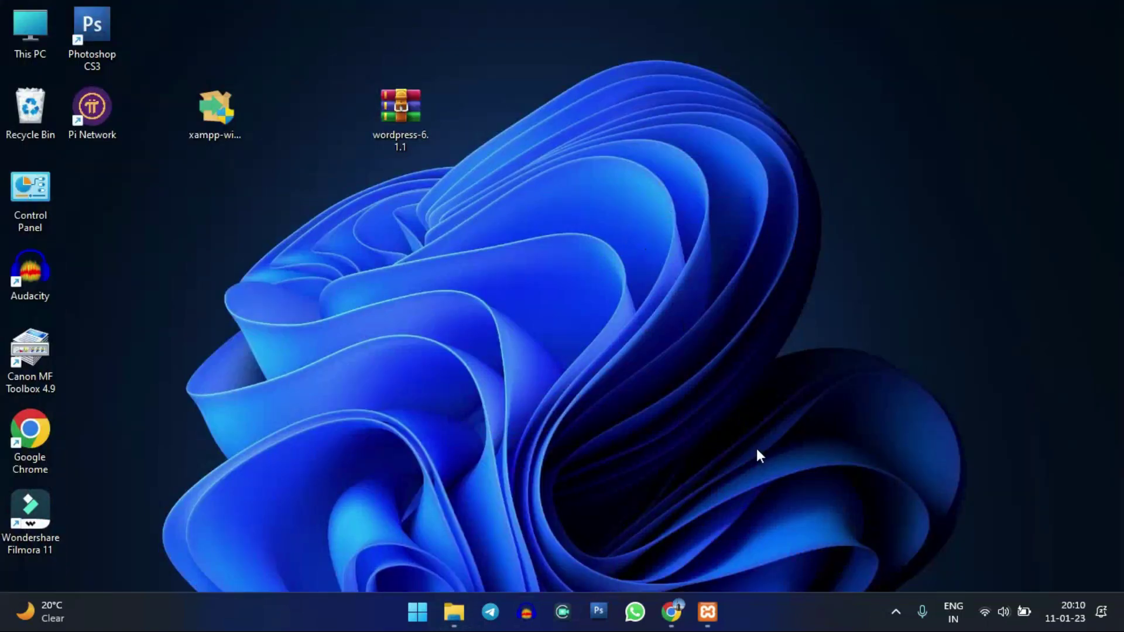
- Start Apache and MySQL, allowing mysqld through the firewall
{"action": "left_click", "coordinate": [707, 612]}
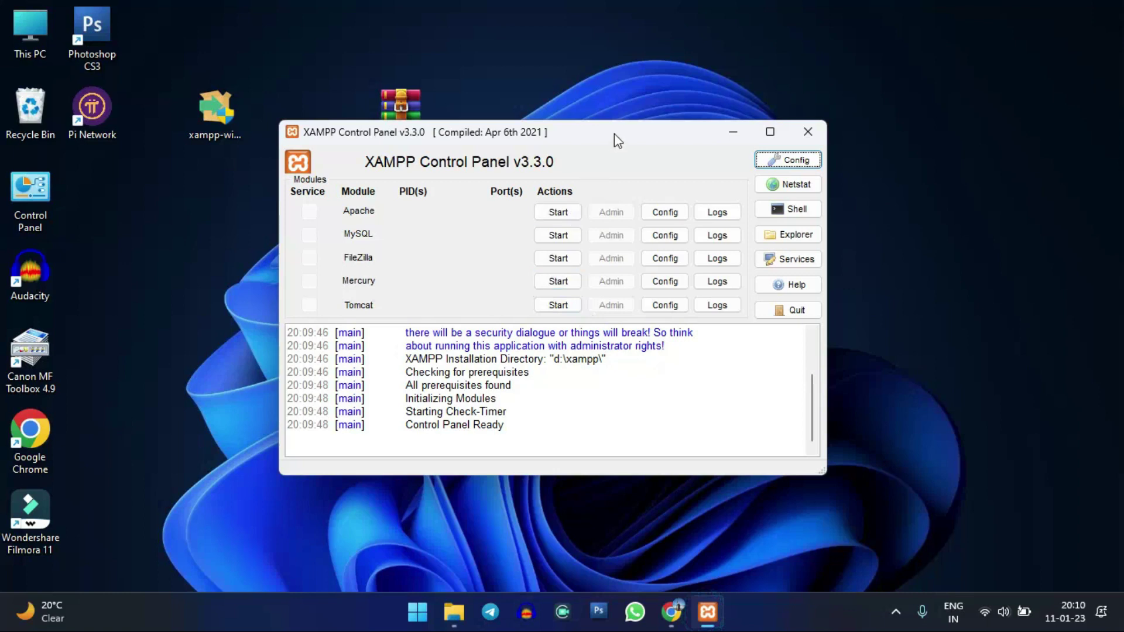
{"action": "left_click_drag", "start_coordinate": [614, 134], "coordinate": [643, 158]}
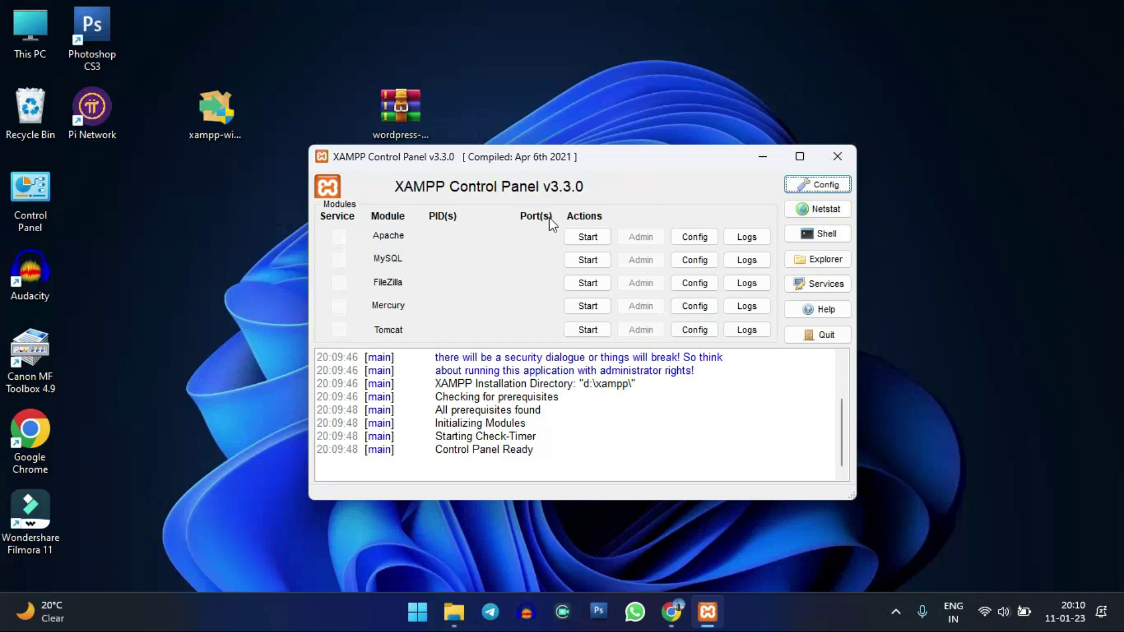
{"action": "left_click", "coordinate": [587, 237]}
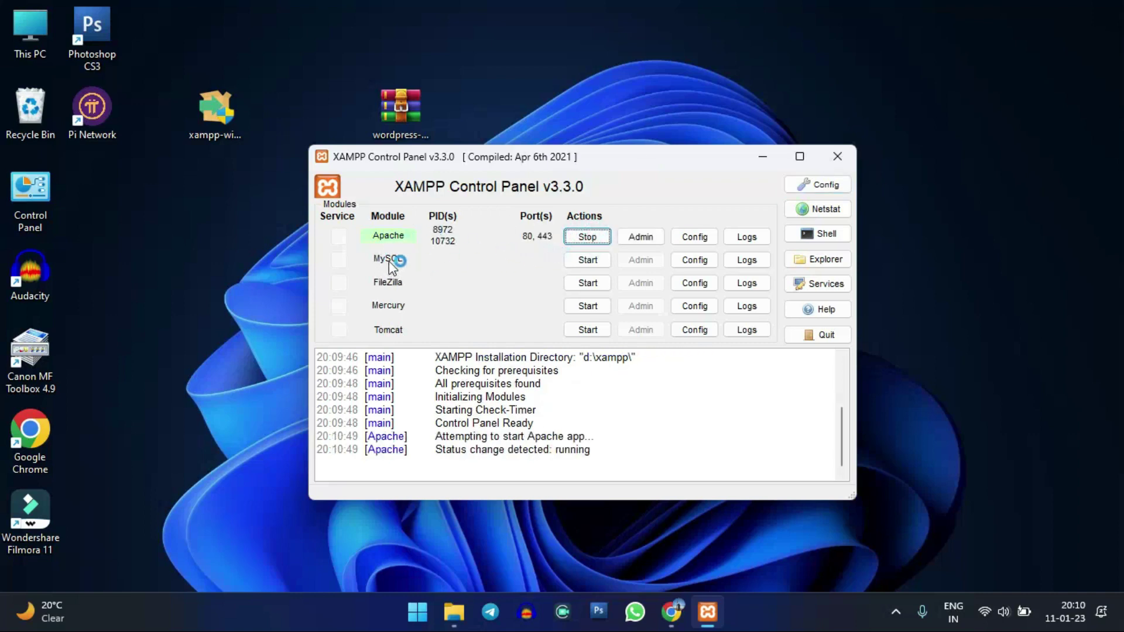
{"action": "left_click", "coordinate": [587, 260]}
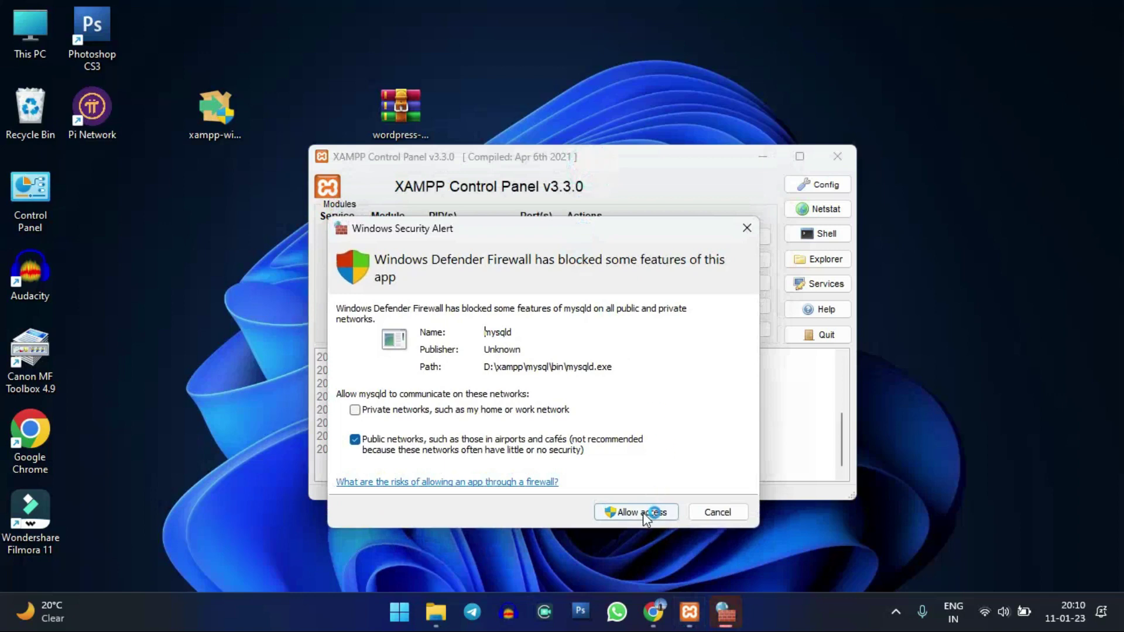
{"action": "left_click", "coordinate": [640, 511]}
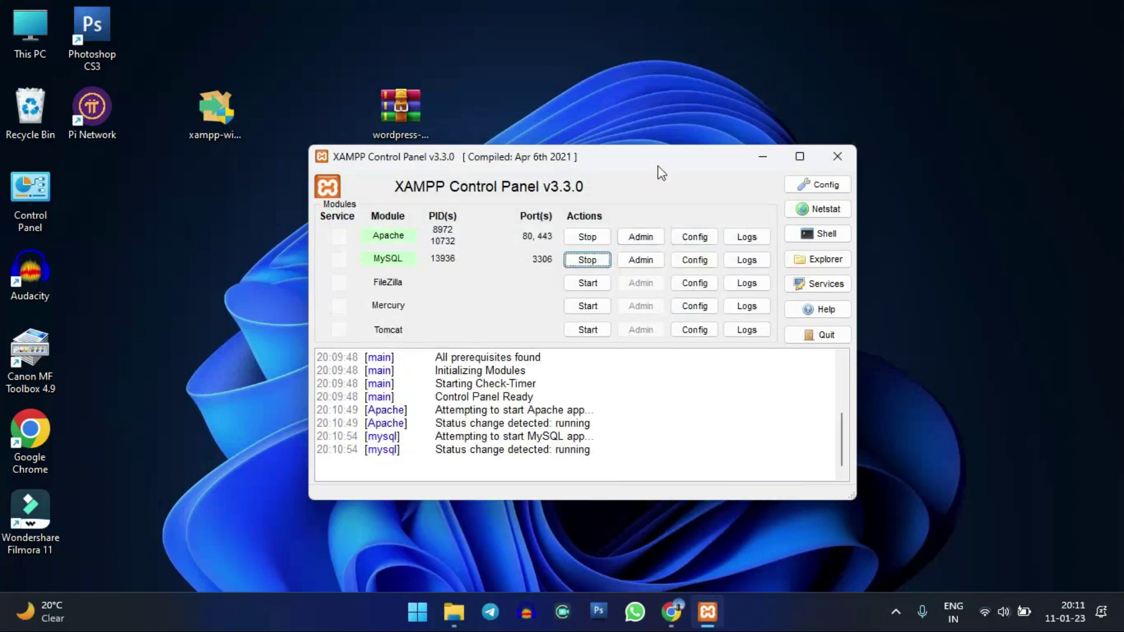
- Reposition the XAMPP Control Panel and leave it minimized on the taskbar
{"action": "left_click_drag", "start_coordinate": [660, 169], "coordinate": [595, 188]}
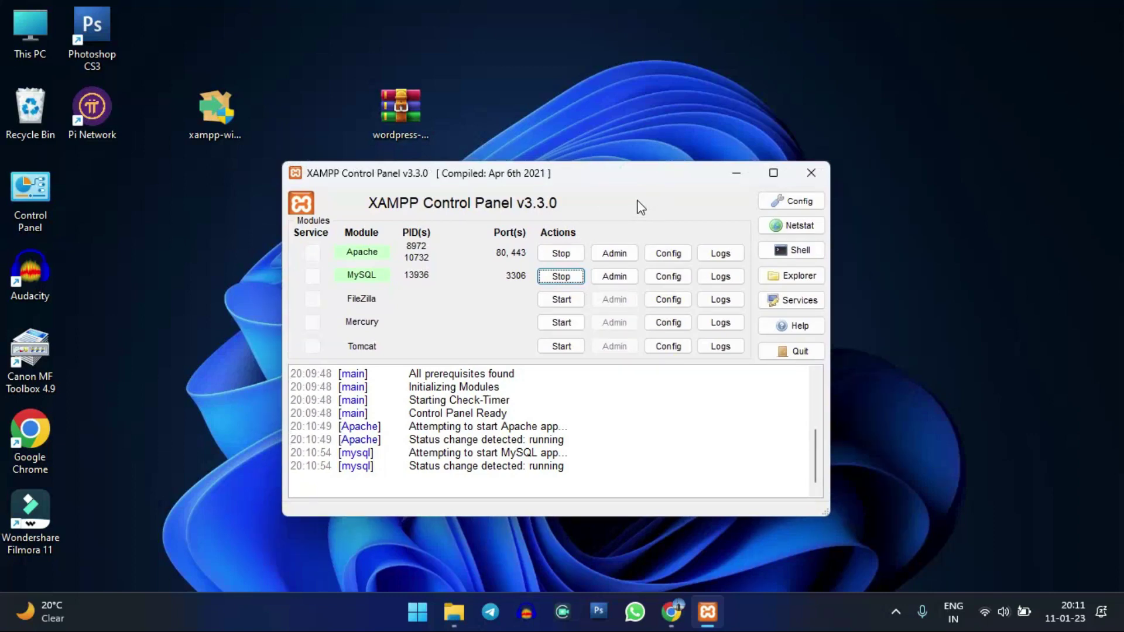
{"action": "left_click_drag", "start_coordinate": [639, 177], "coordinate": [543, 211]}
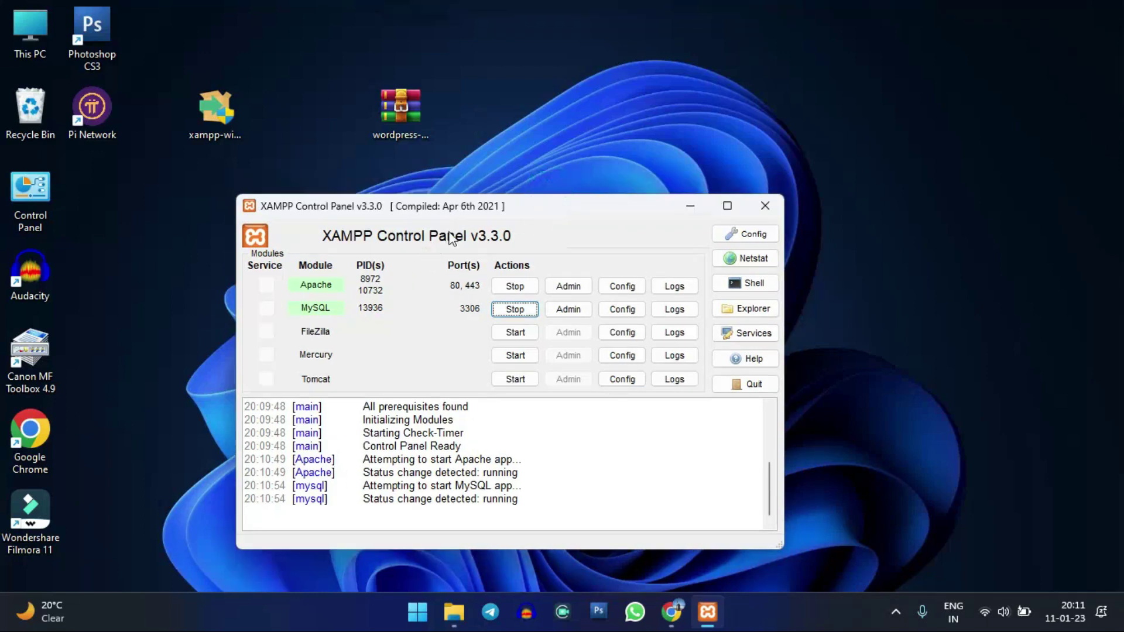
{"action": "left_click", "coordinate": [691, 204]}
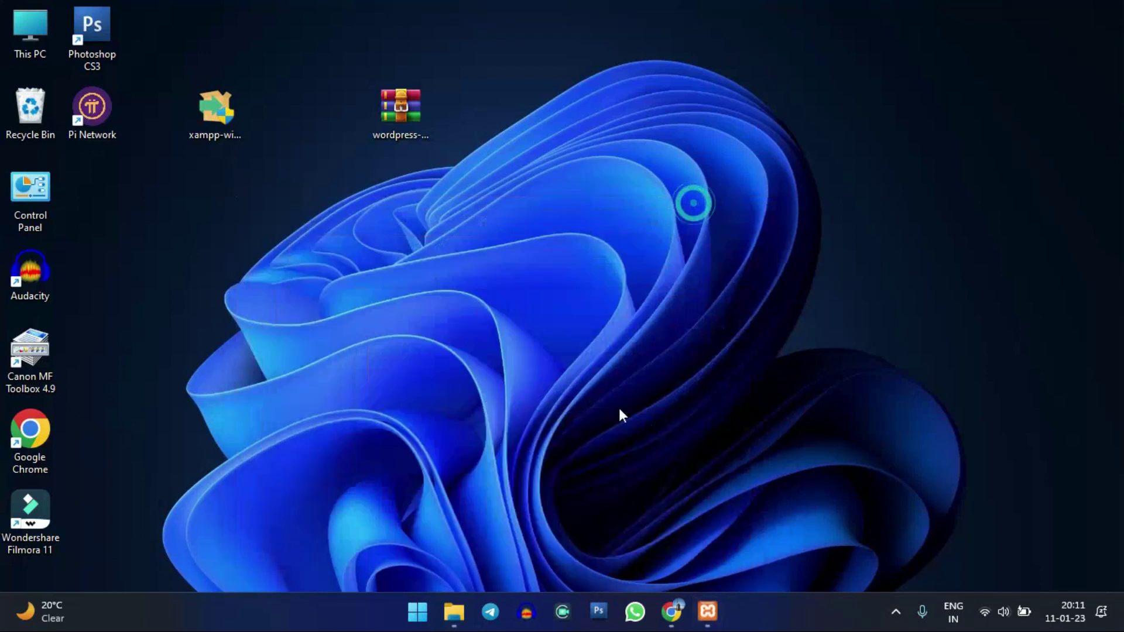
{"action": "left_click", "coordinate": [718, 617]}
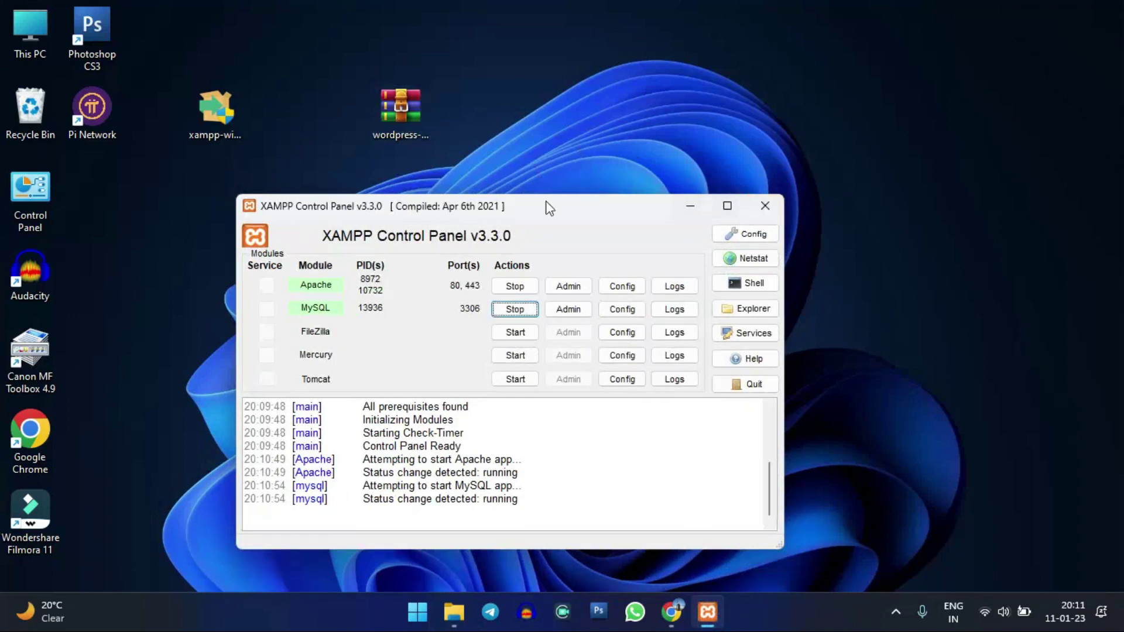
{"action": "left_click_drag", "start_coordinate": [543, 212], "coordinate": [528, 187]}
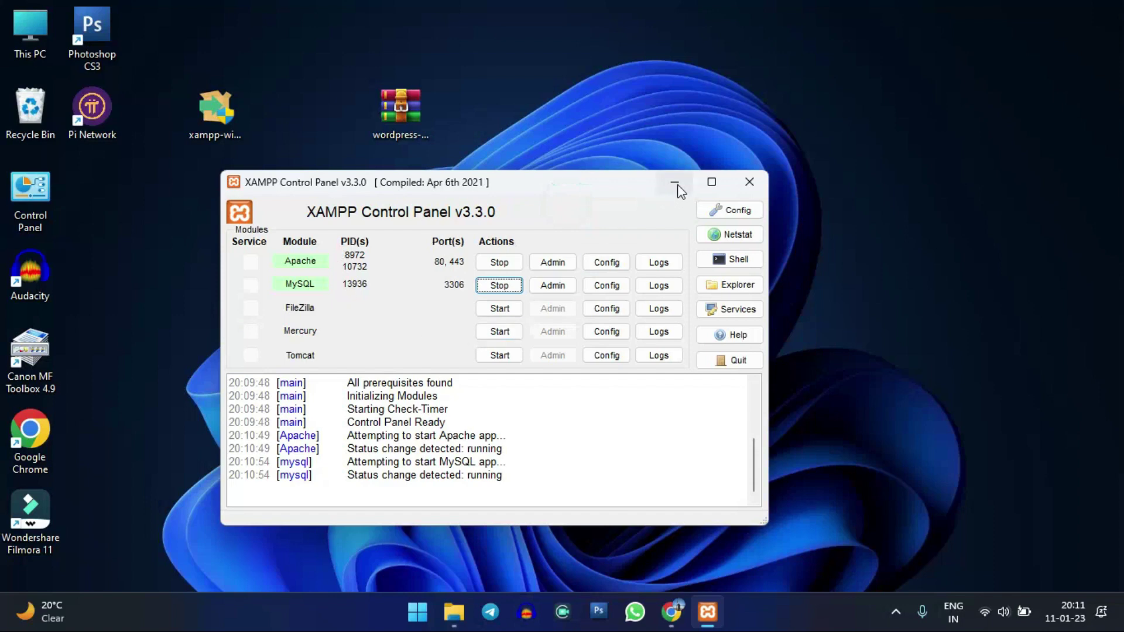
{"action": "left_click", "coordinate": [674, 184]}
{"action": "left_click", "coordinate": [707, 612]}
{"action": "left_click", "coordinate": [688, 181]}
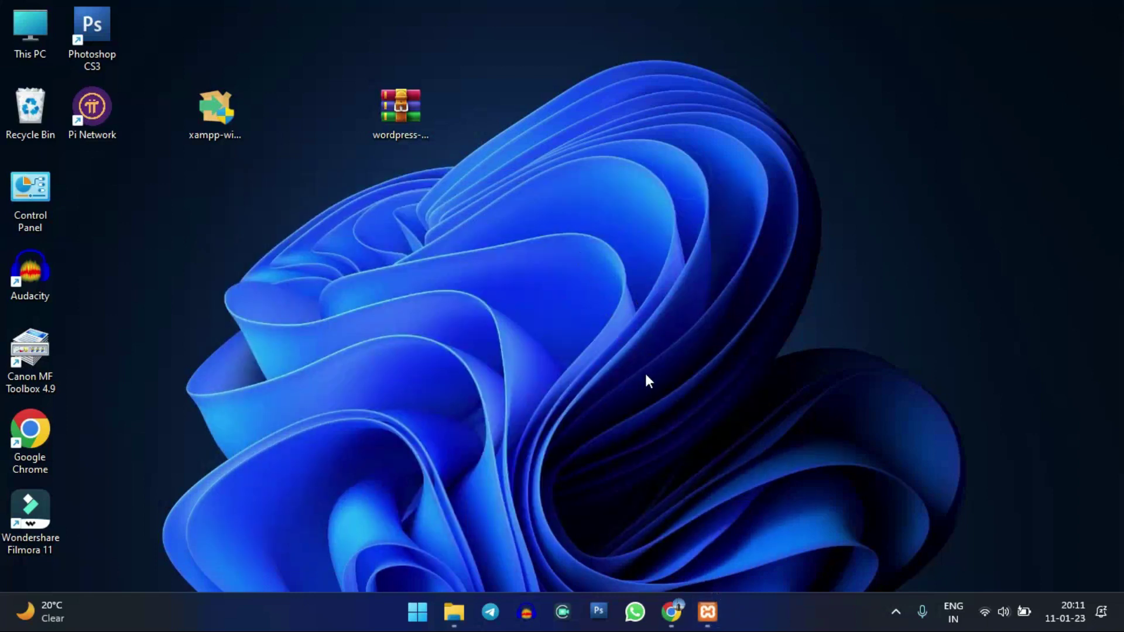
- Navigate File Explorer up to D:\, then into xampp and its htdocs folder
{"action": "left_click", "coordinate": [401, 111]}
{"action": "left_click", "coordinate": [455, 615]}
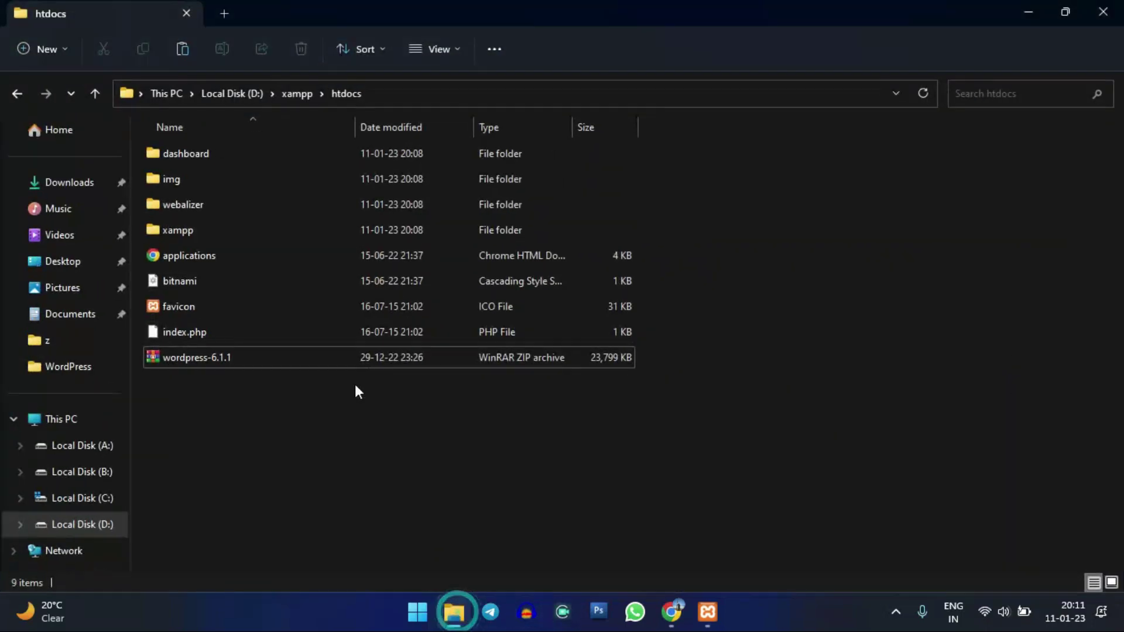
{"action": "left_click", "coordinate": [295, 94]}
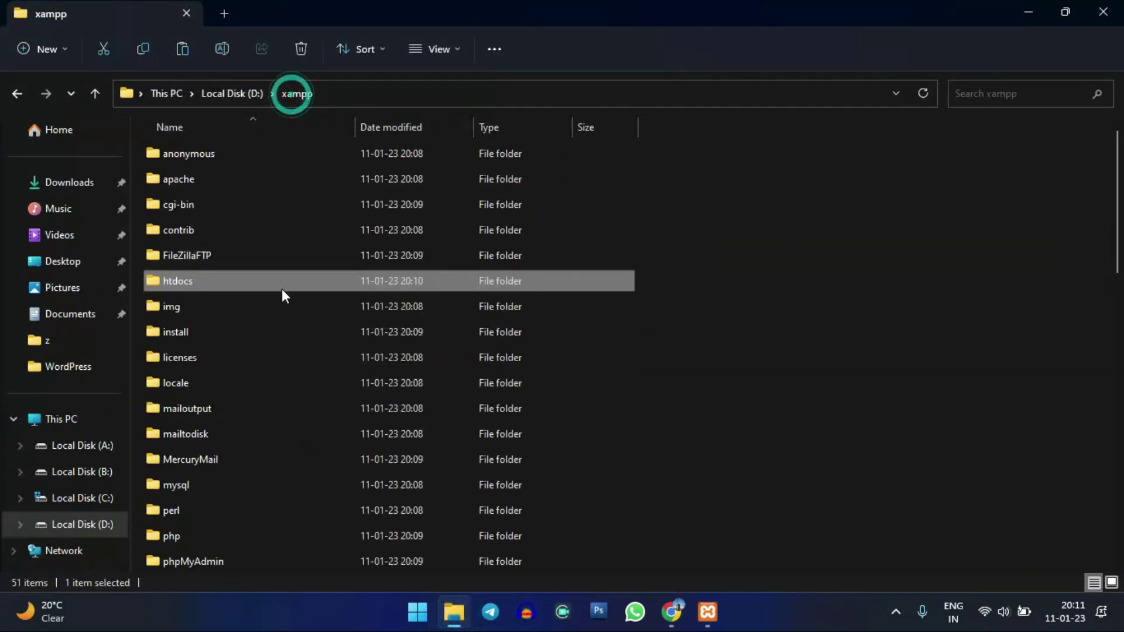
{"action": "left_click", "coordinate": [234, 95]}
{"action": "double_click", "coordinate": [902, 199]}
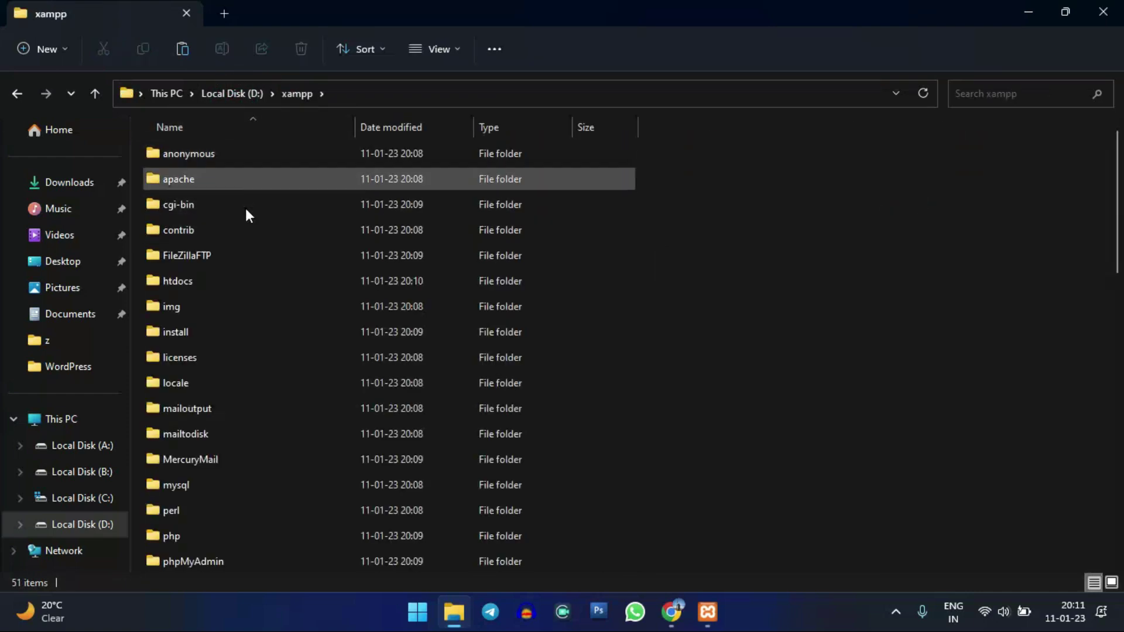
{"action": "double_click", "coordinate": [266, 279]}
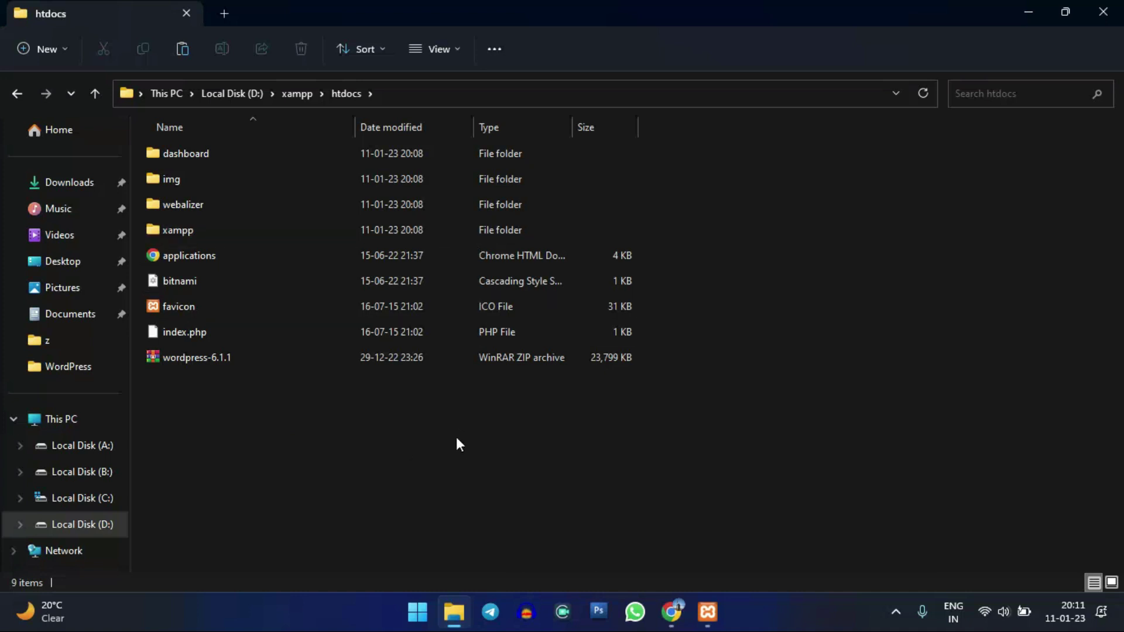
{"action": "left_click", "coordinate": [528, 473]}
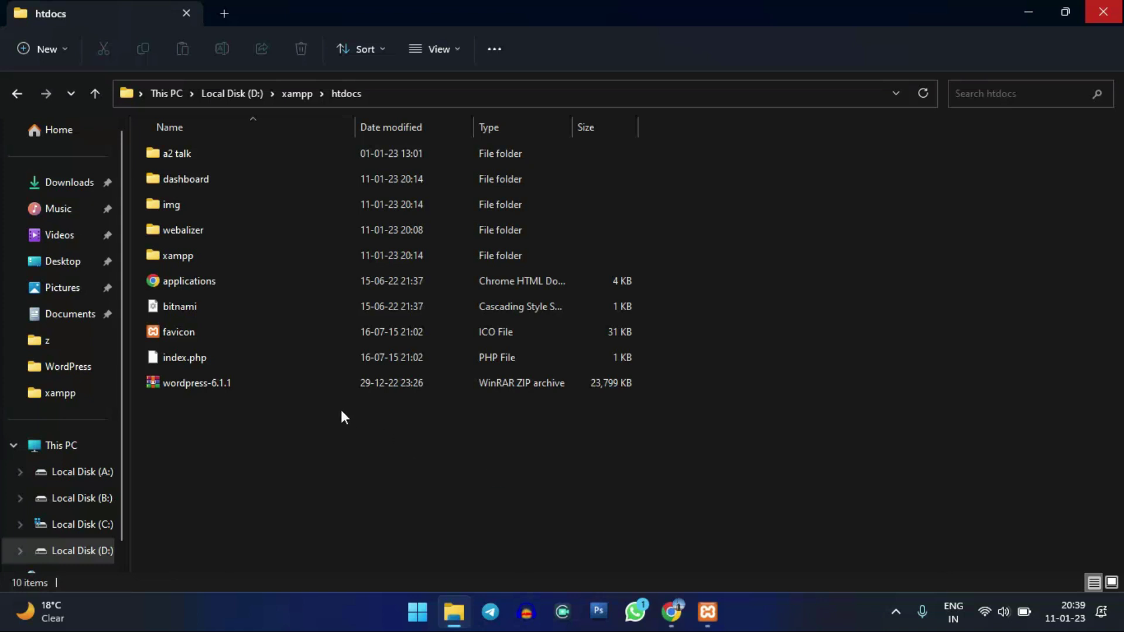
- Extract the wordpress-6.1.1 archive with WinRAR into htdocs, creating a wordpress folder
{"action": "left_click", "coordinate": [244, 426]}
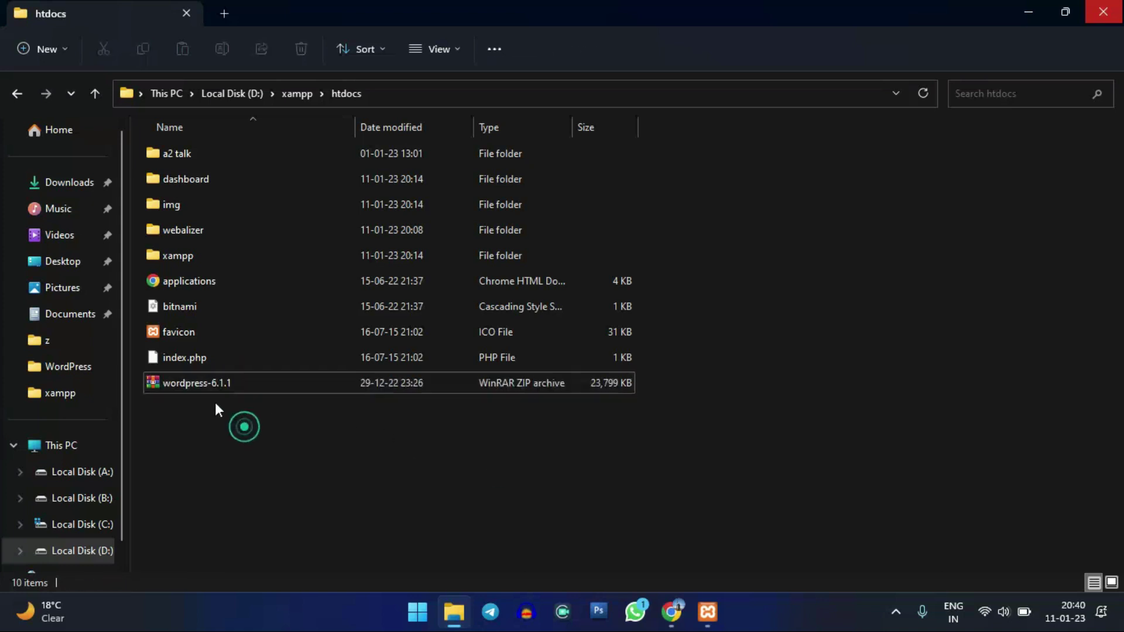
{"action": "left_click", "coordinate": [265, 419]}
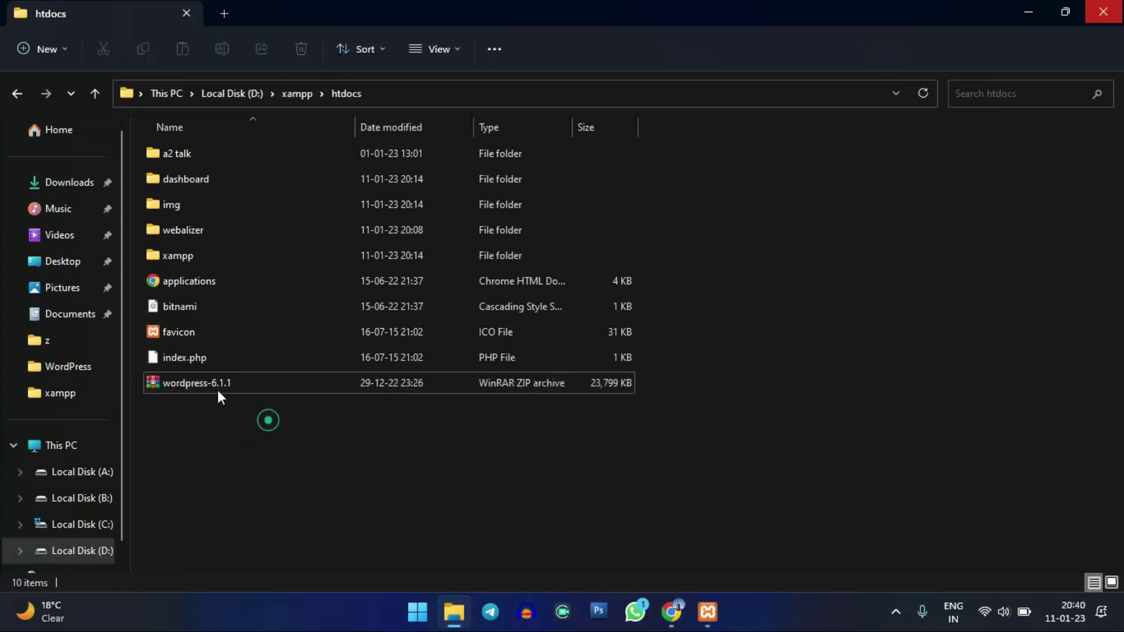
{"action": "left_click", "coordinate": [220, 386]}
{"action": "left_click", "coordinate": [267, 444]}
{"action": "right_click", "coordinate": [243, 425]}
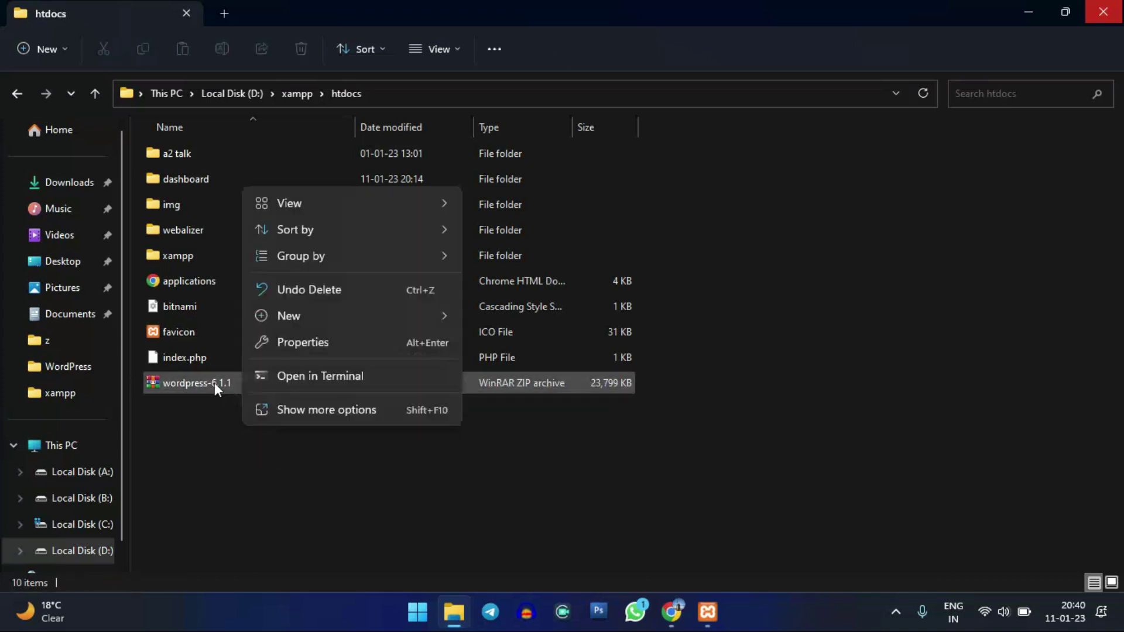
{"action": "left_click", "coordinate": [217, 383]}
{"action": "left_click", "coordinate": [232, 426]}
{"action": "right_click", "coordinate": [225, 385]}
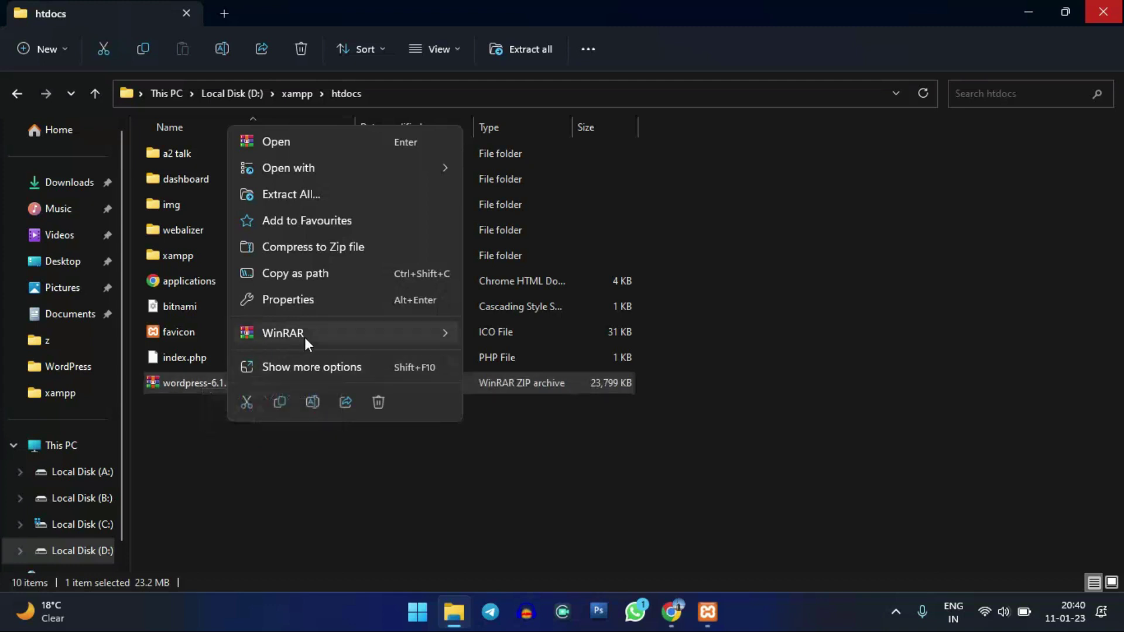
{"action": "mouse_move", "coordinate": [311, 334]}
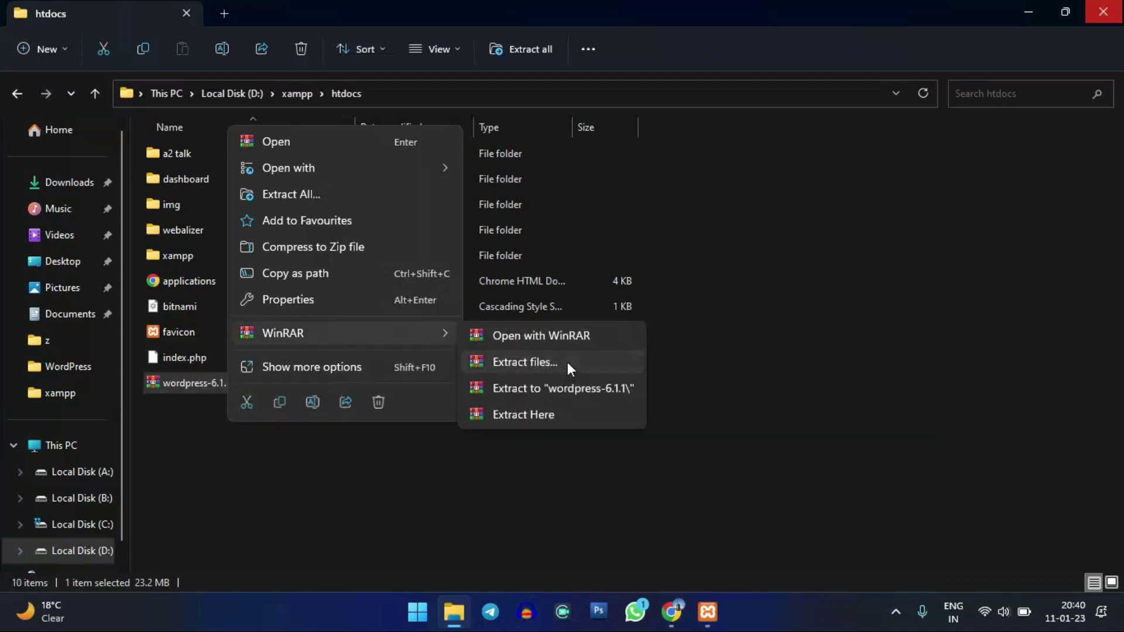
{"action": "left_click", "coordinate": [567, 361]}
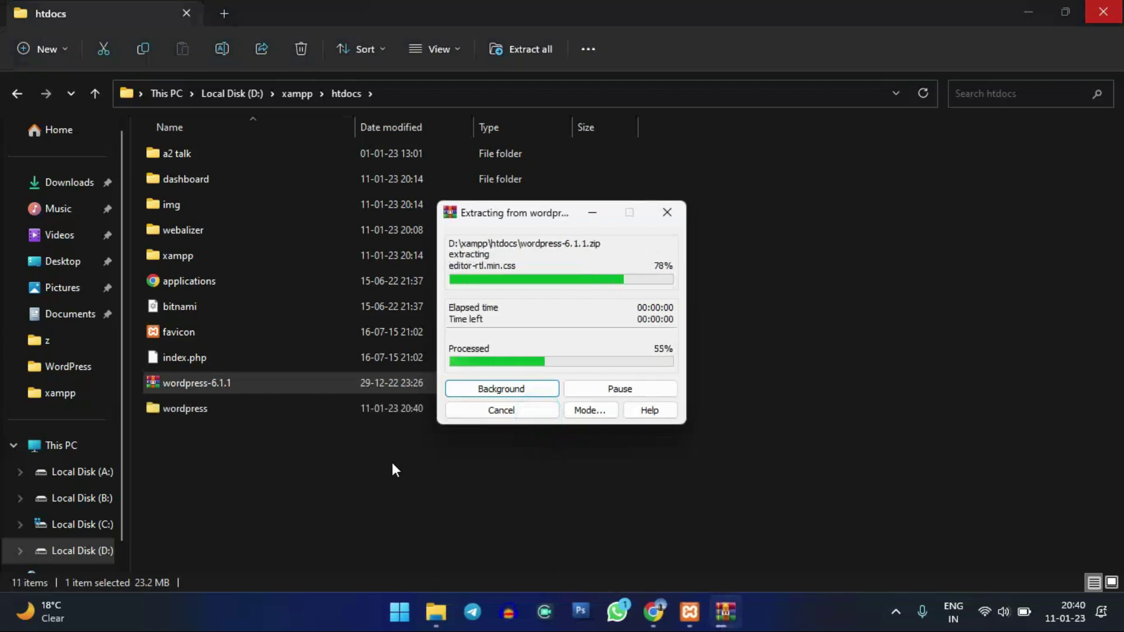
{"action": "left_click", "coordinate": [230, 449]}
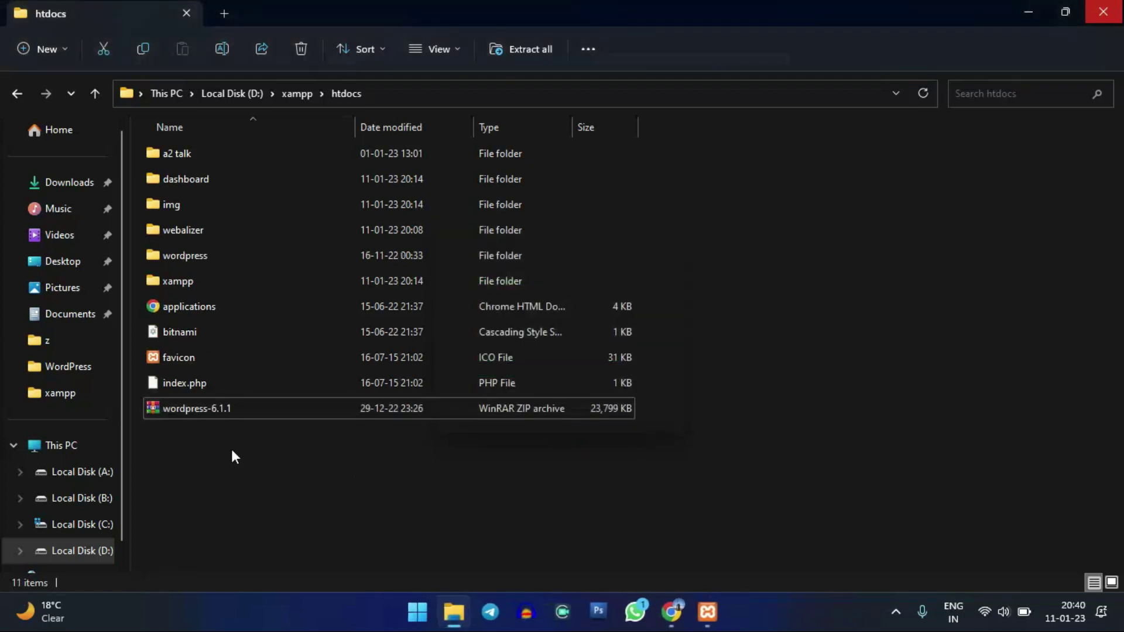
{"action": "left_click", "coordinate": [233, 407]}
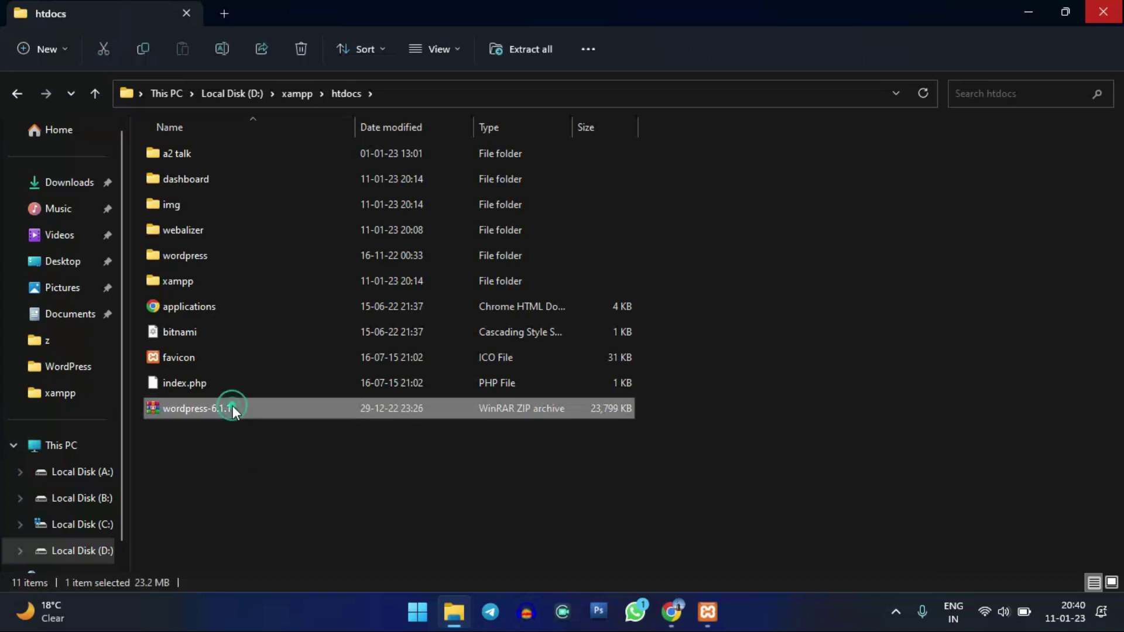
{"action": "left_click", "coordinate": [209, 255]}
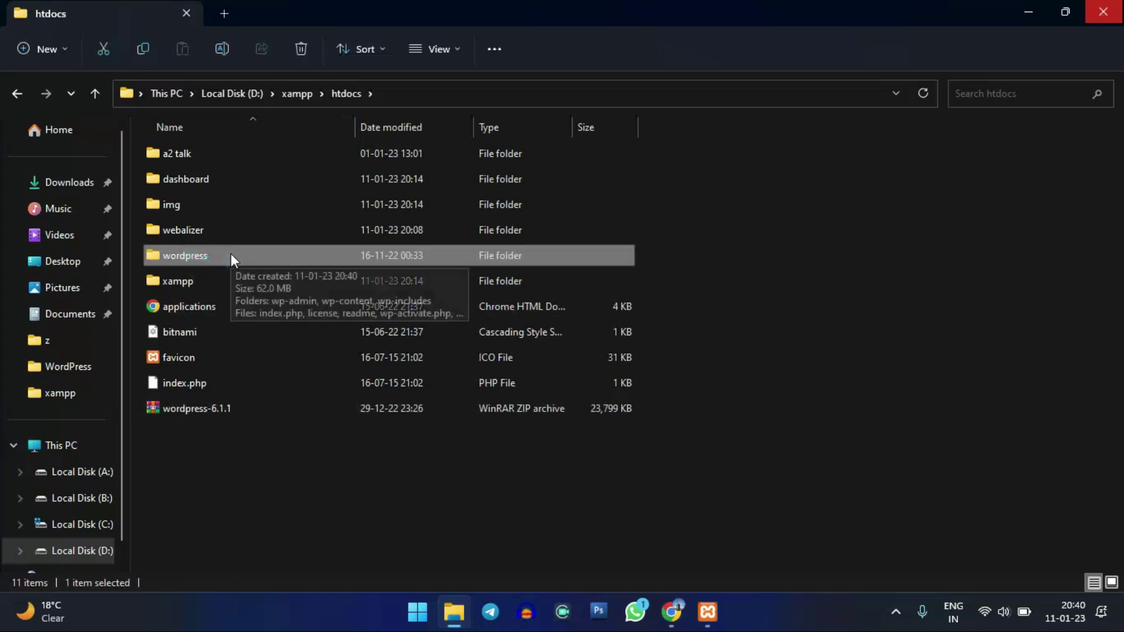
{"action": "left_click", "coordinate": [241, 457]}
{"action": "left_click", "coordinate": [213, 412]}
{"action": "left_click", "coordinate": [267, 440]}
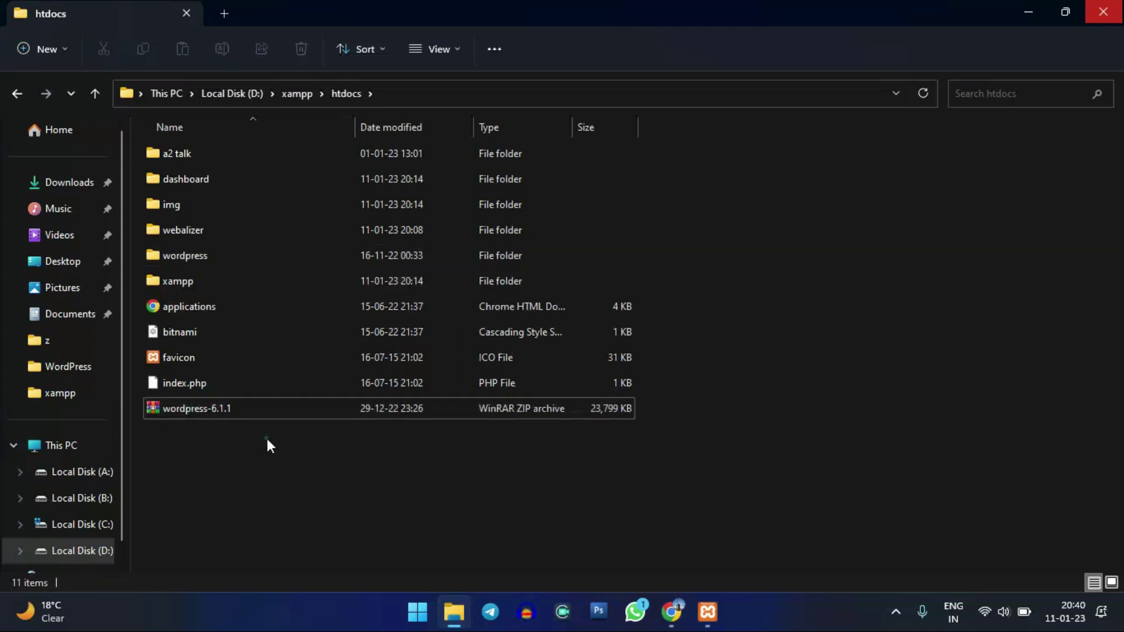
{"action": "left_click", "coordinate": [255, 417]}
{"action": "left_click", "coordinate": [254, 455]}
{"action": "left_click", "coordinate": [237, 416]}
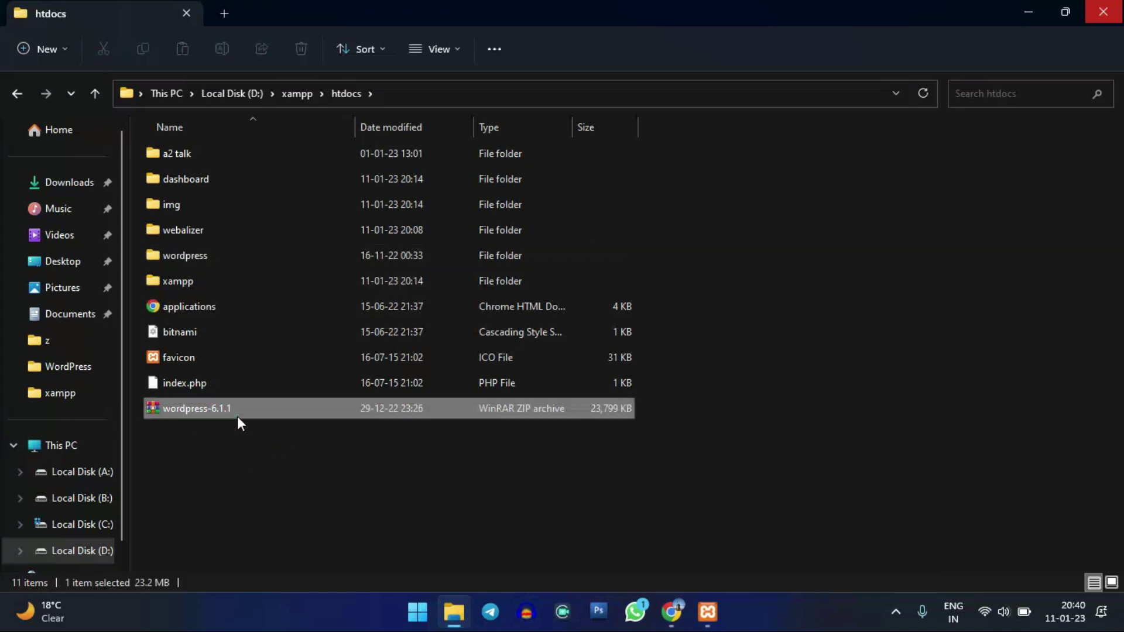
{"action": "left_click", "coordinate": [259, 451]}
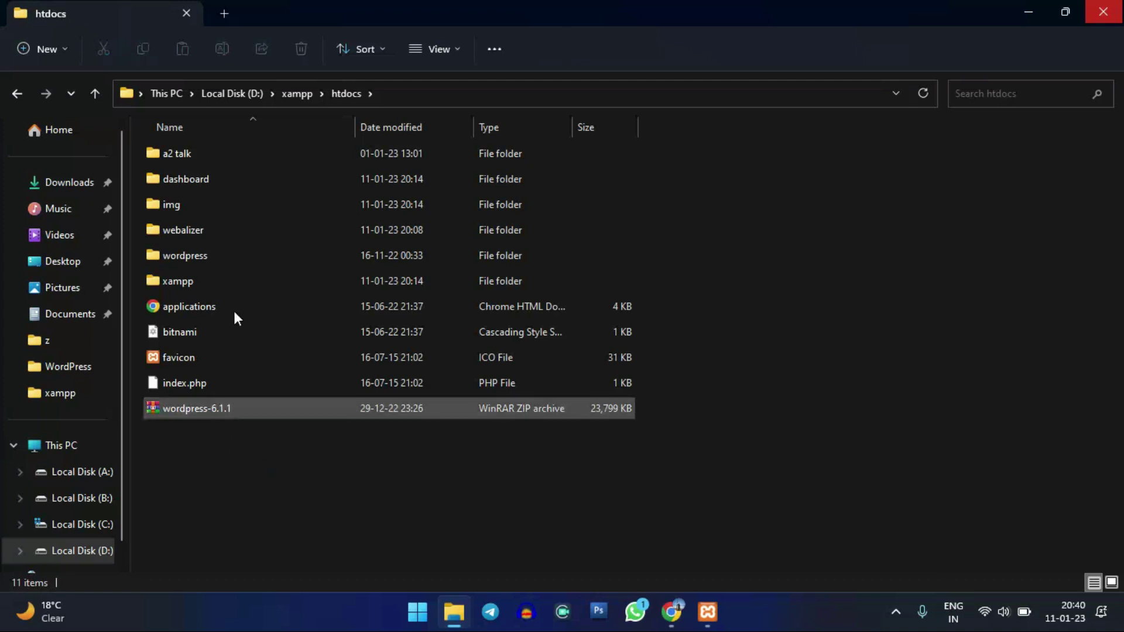
{"action": "left_click", "coordinate": [204, 258]}
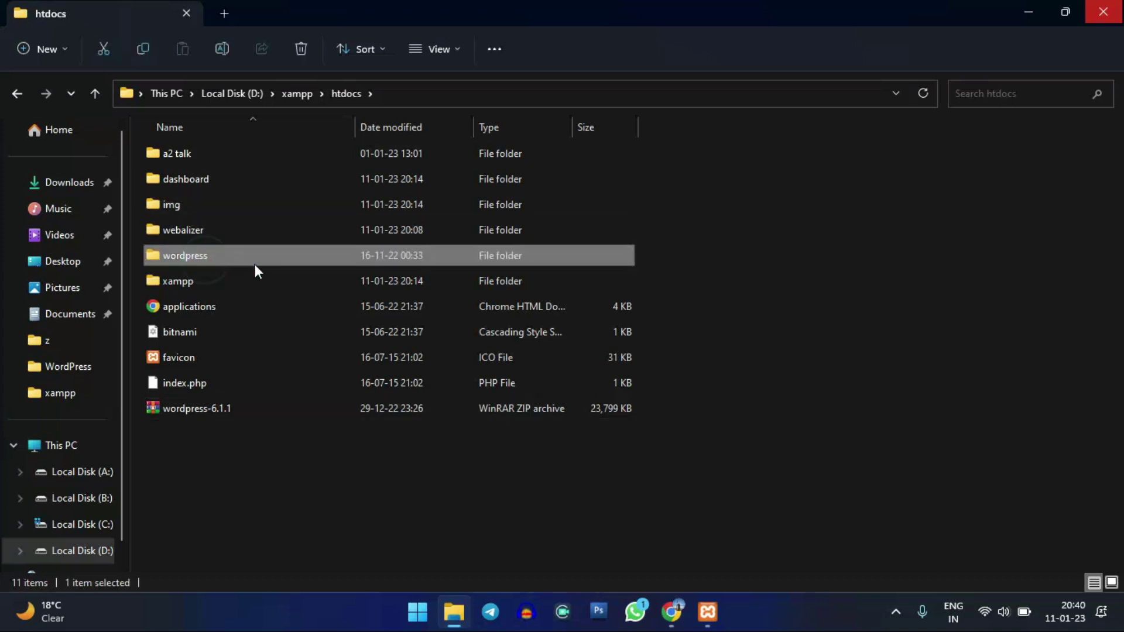
- Rename the extracted wordpress folder in D:\xampp\htdocs to 'MBA'
{"action": "right_click", "coordinate": [198, 256]}
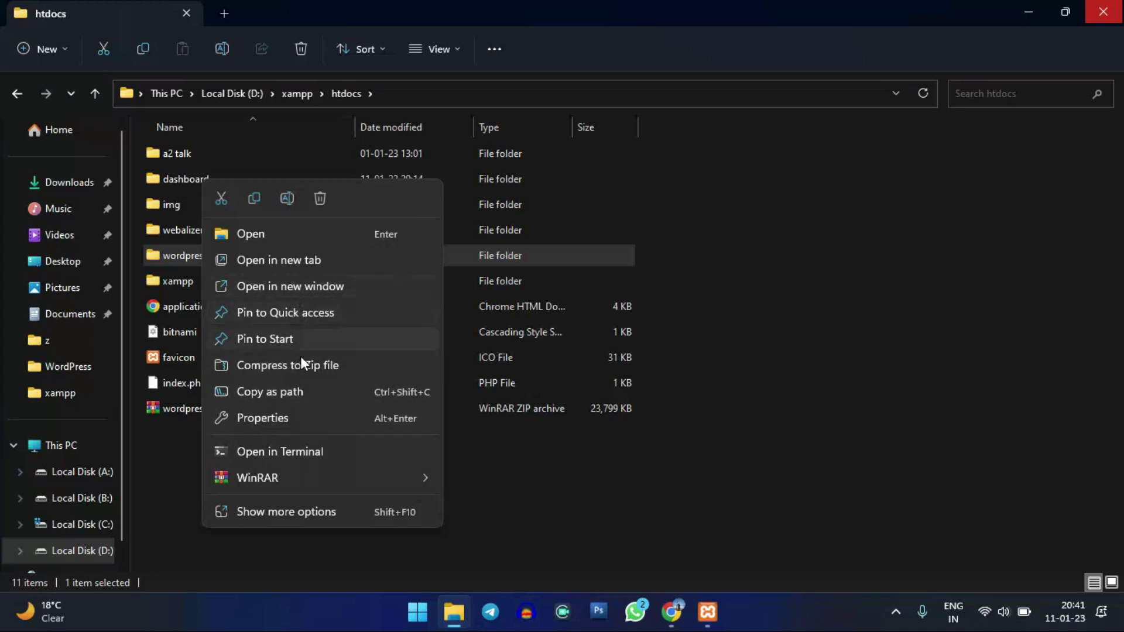
{"action": "left_click", "coordinate": [306, 513]}
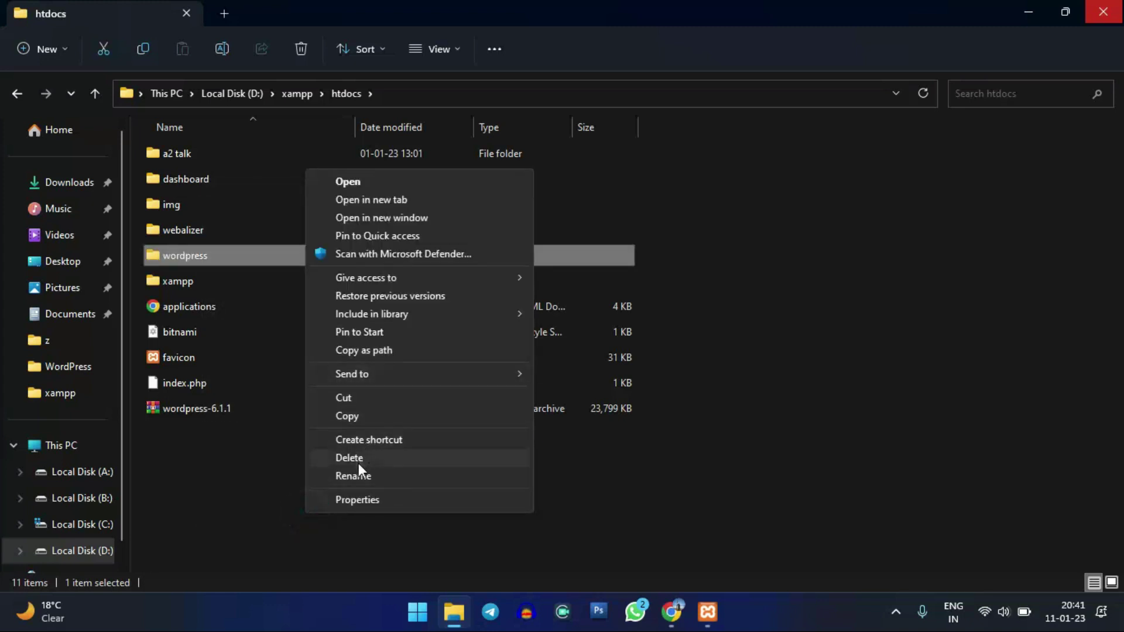
{"action": "left_click", "coordinate": [359, 475]}
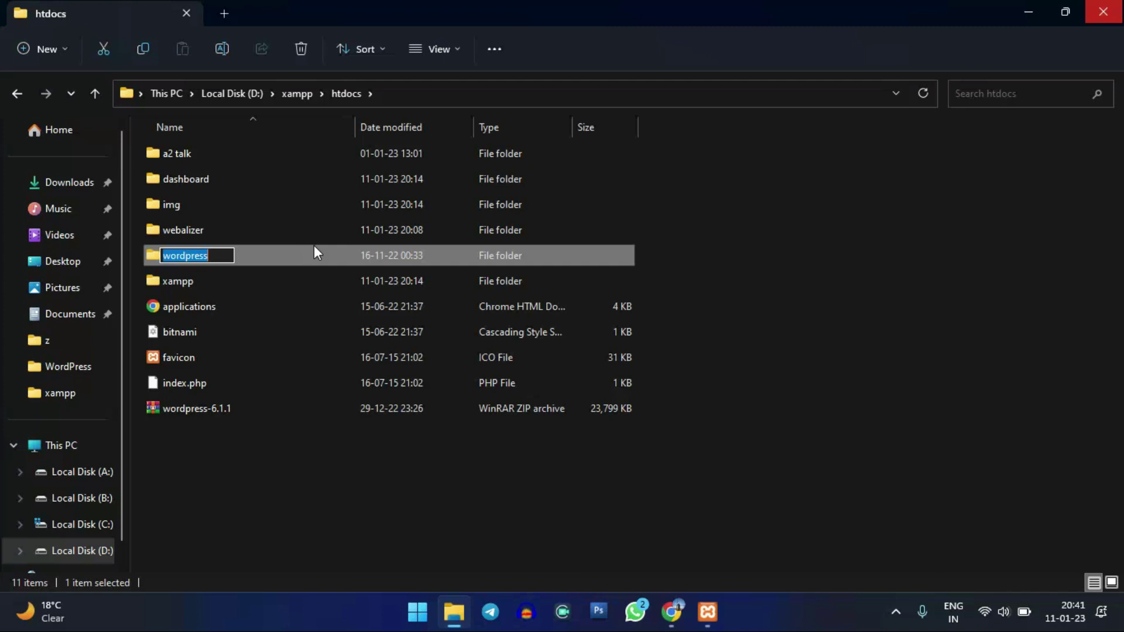
{"action": "type", "text": "MB"}
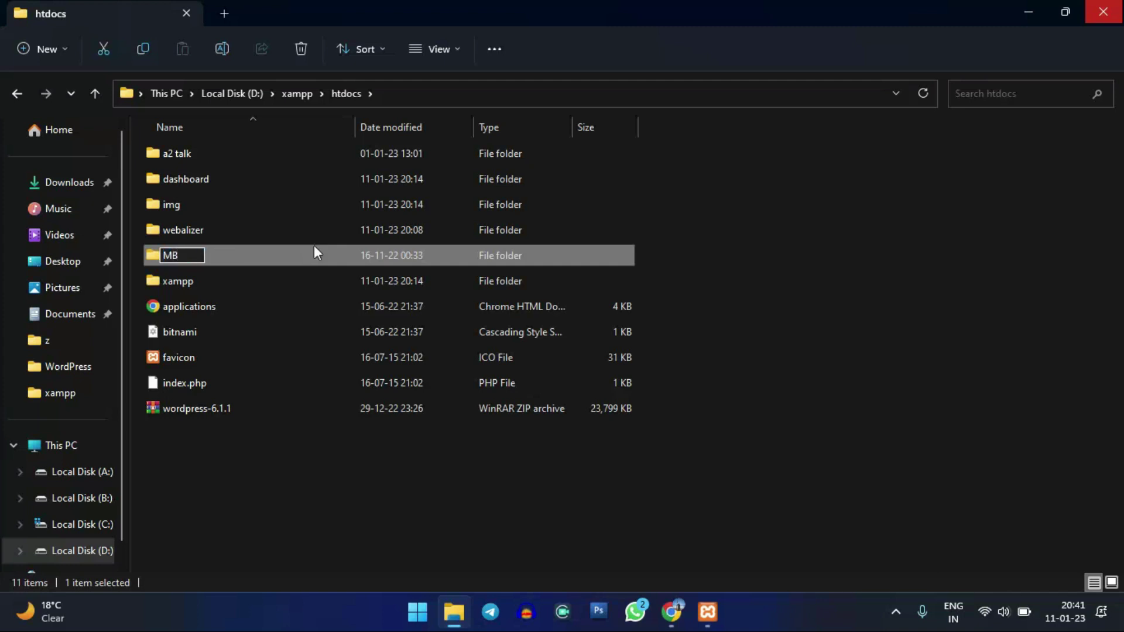
{"action": "type", "text": "A"}
{"action": "key", "text": "Return"}
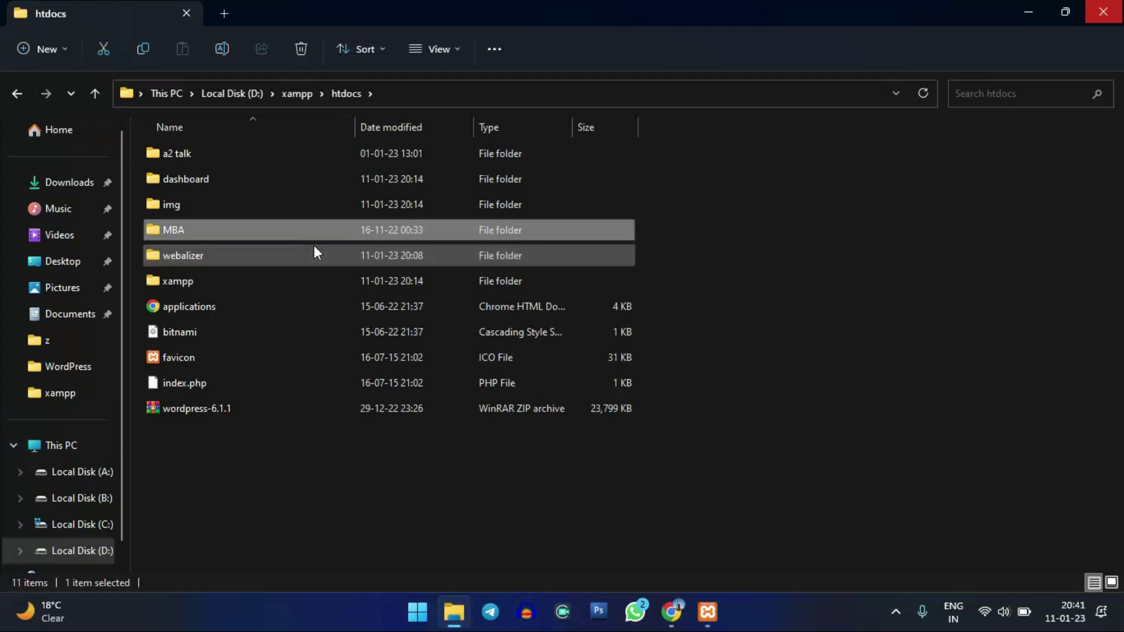
{"action": "left_click", "coordinate": [308, 479]}
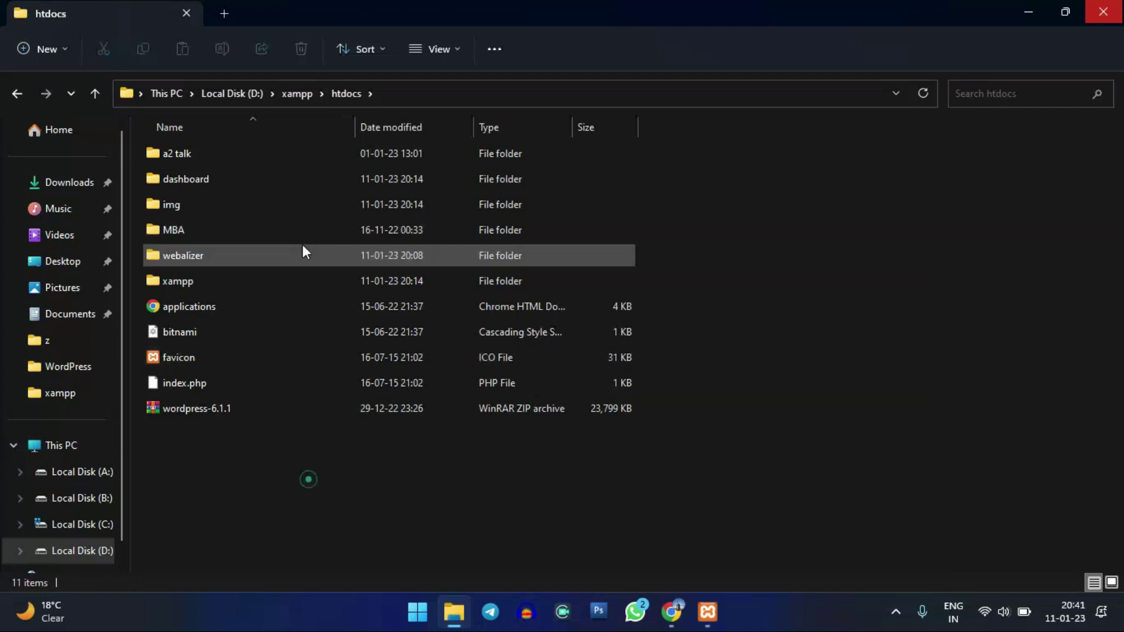
{"action": "left_click", "coordinate": [246, 404]}
{"action": "left_click", "coordinate": [291, 468]}
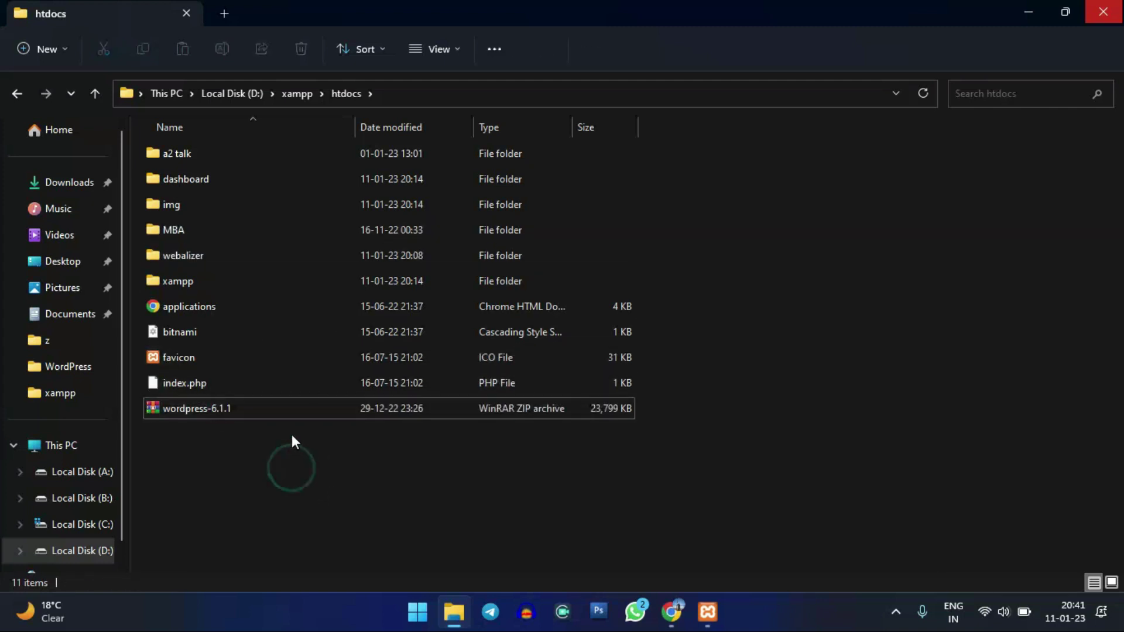
{"action": "left_click", "coordinate": [211, 234]}
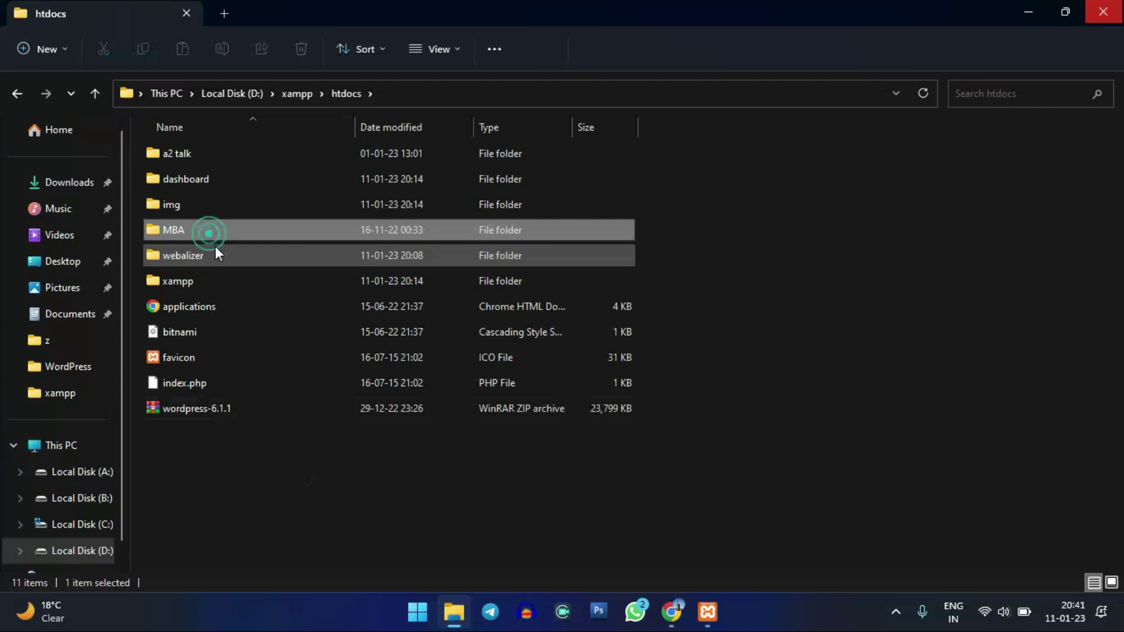
{"action": "left_click", "coordinate": [222, 152]}
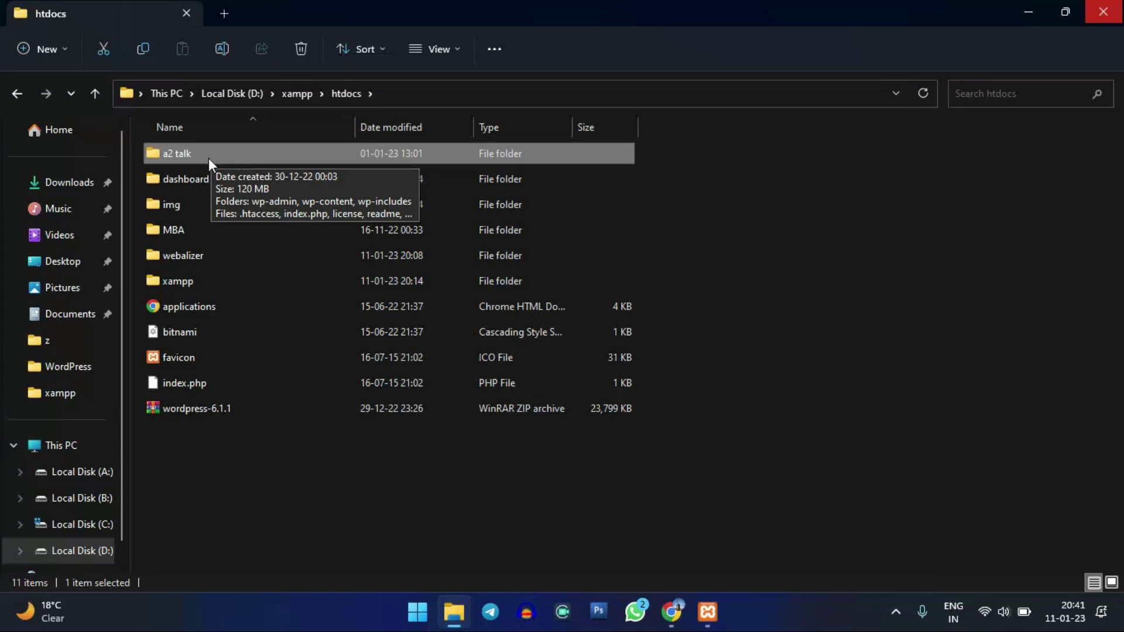
{"action": "left_click", "coordinate": [205, 233]}
{"action": "left_click_drag", "start_coordinate": [262, 468], "coordinate": [220, 410]}
{"action": "right_click", "coordinate": [220, 409]}
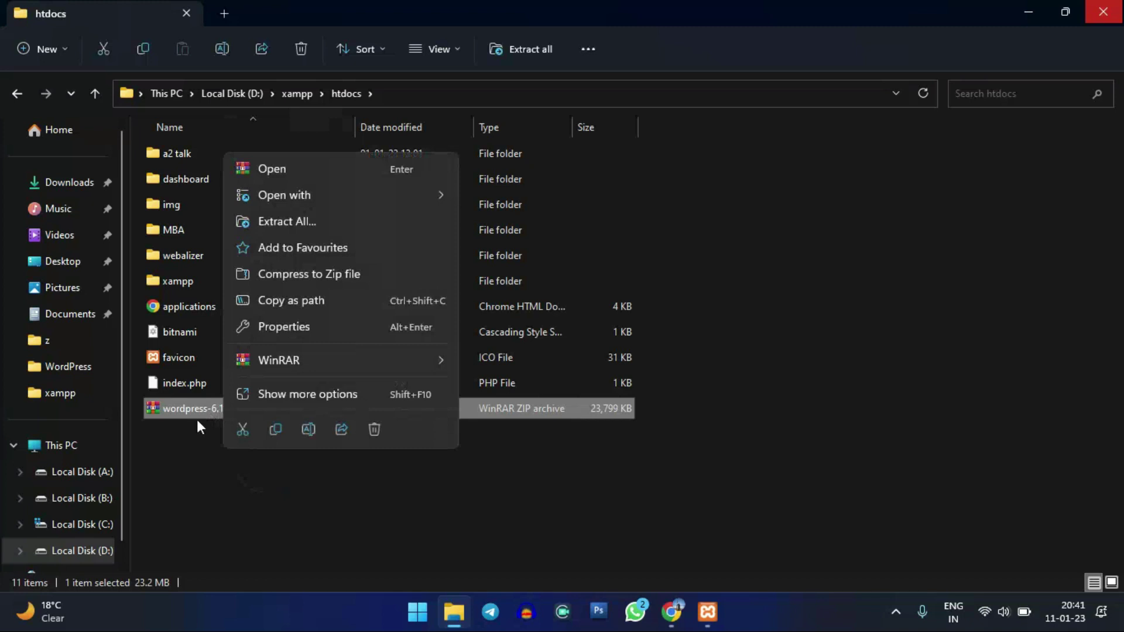
{"action": "left_click", "coordinate": [197, 419]}
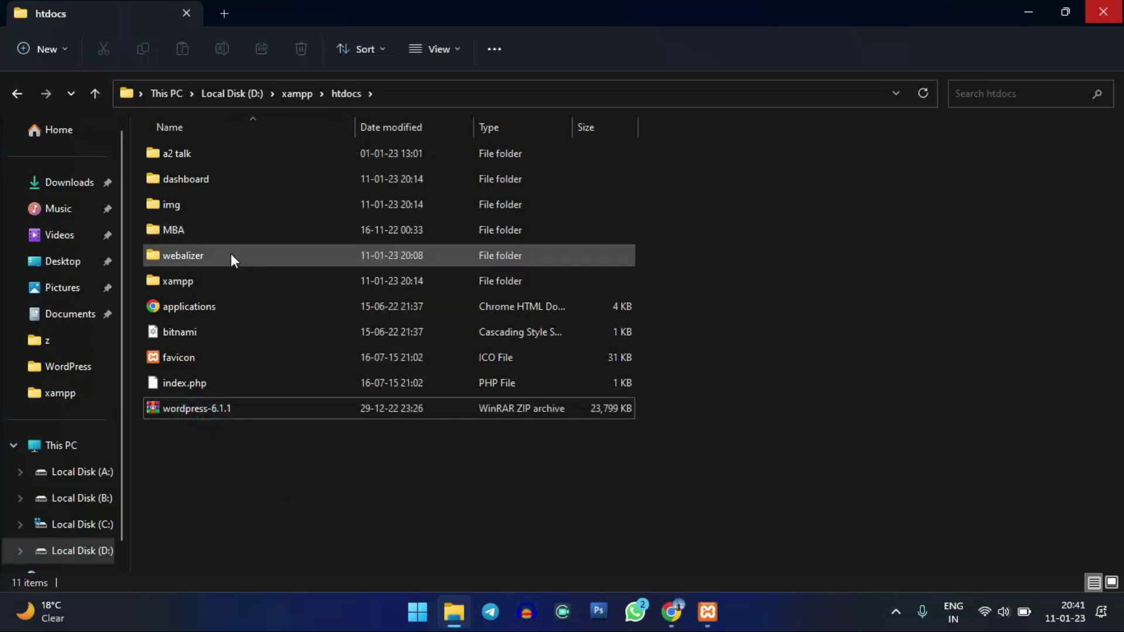
{"action": "left_click", "coordinate": [222, 230]}
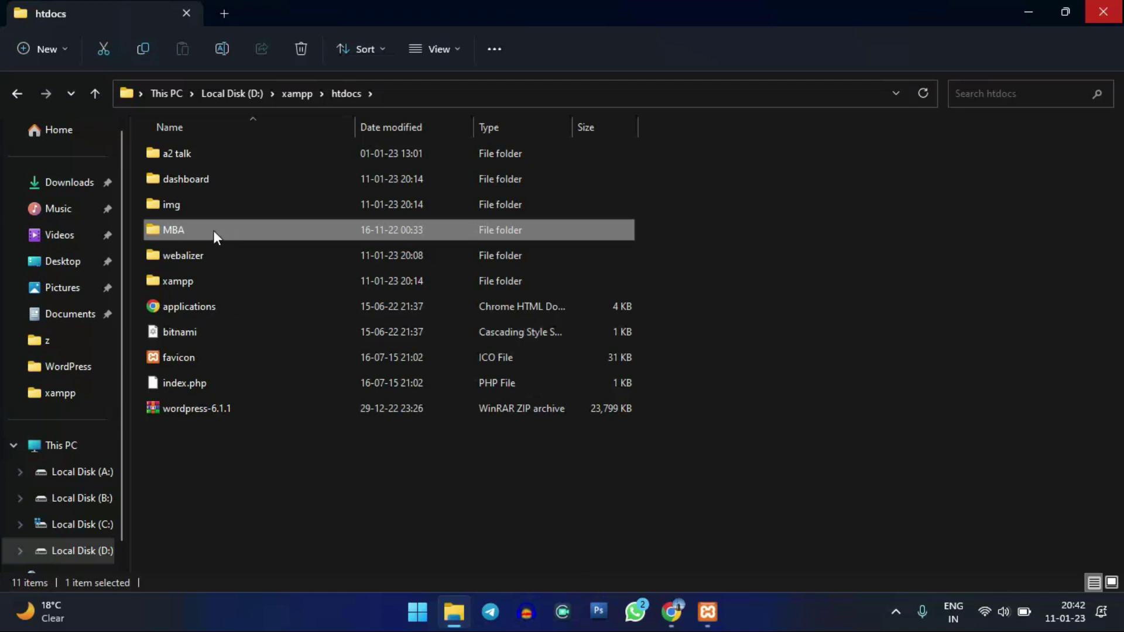
{"action": "left_click", "coordinate": [311, 482]}
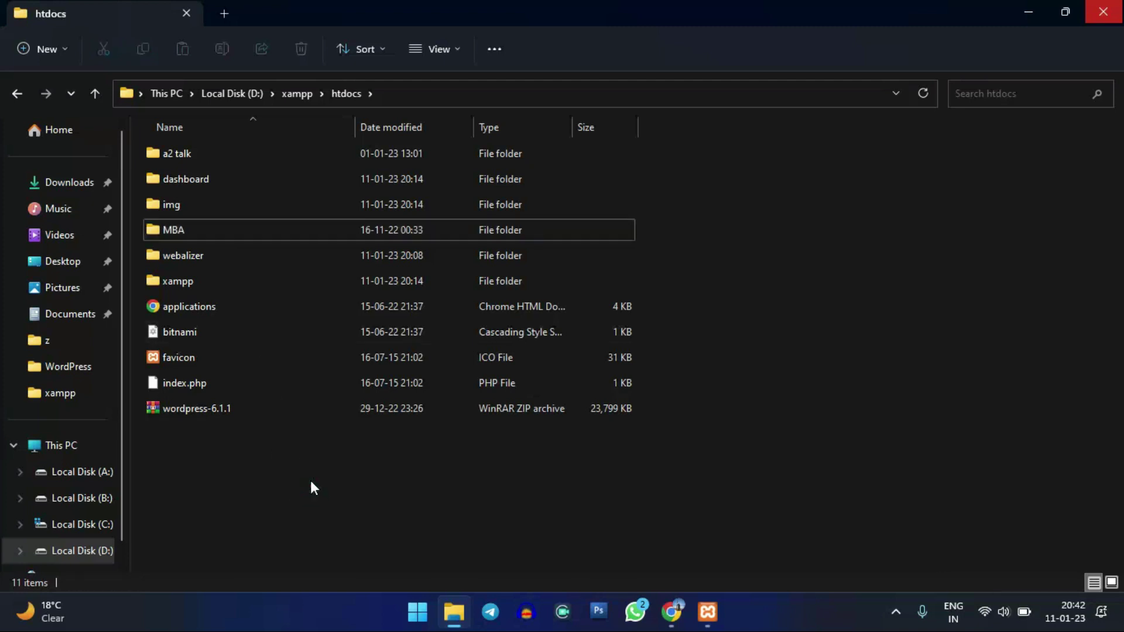
{"action": "left_click", "coordinate": [269, 406]}
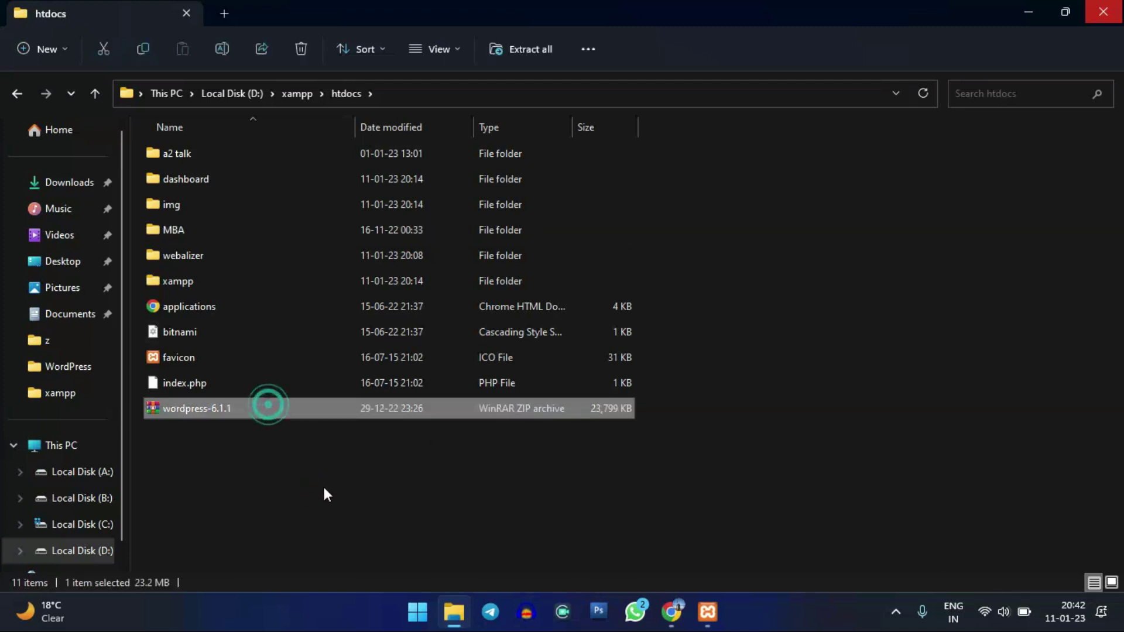
{"action": "left_click", "coordinate": [324, 487]}
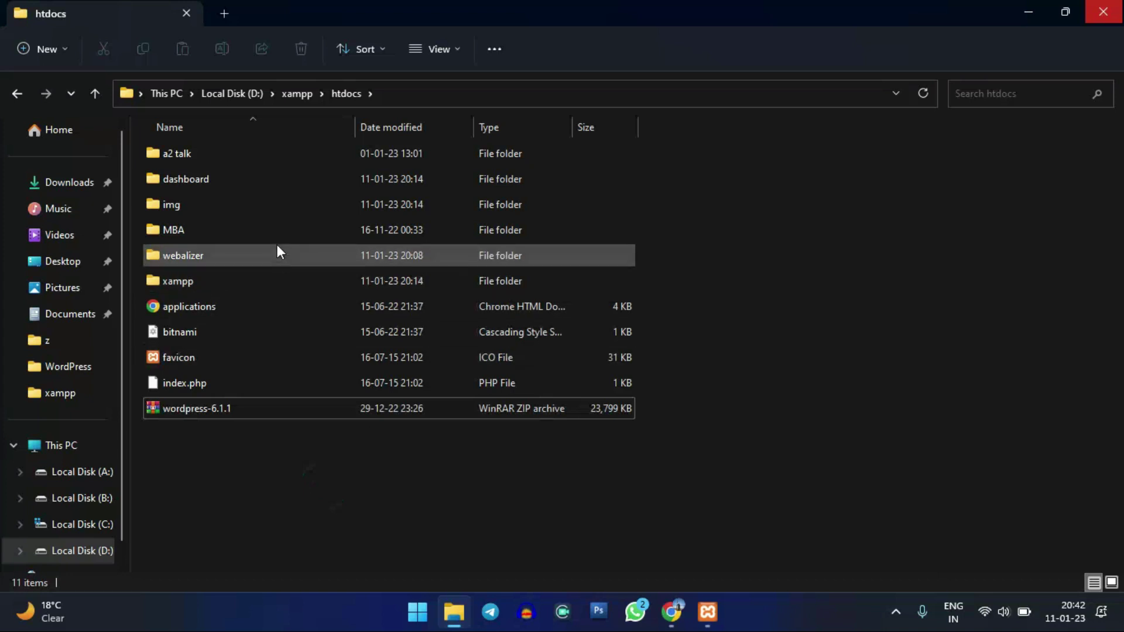
{"action": "left_click", "coordinate": [220, 231]}
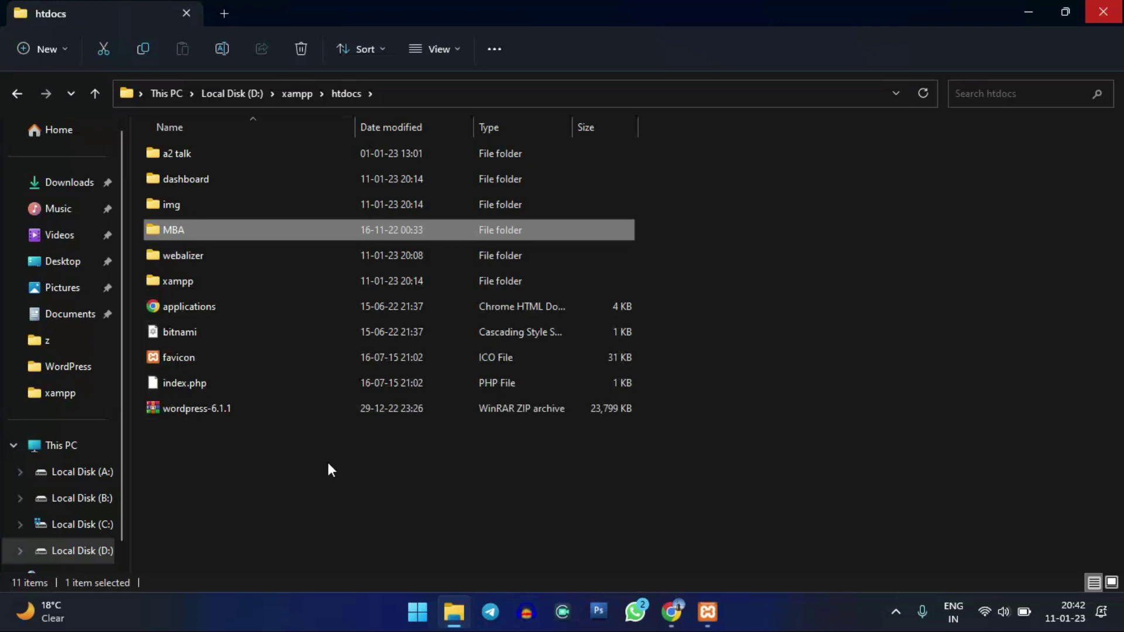
{"action": "left_click", "coordinate": [627, 499]}
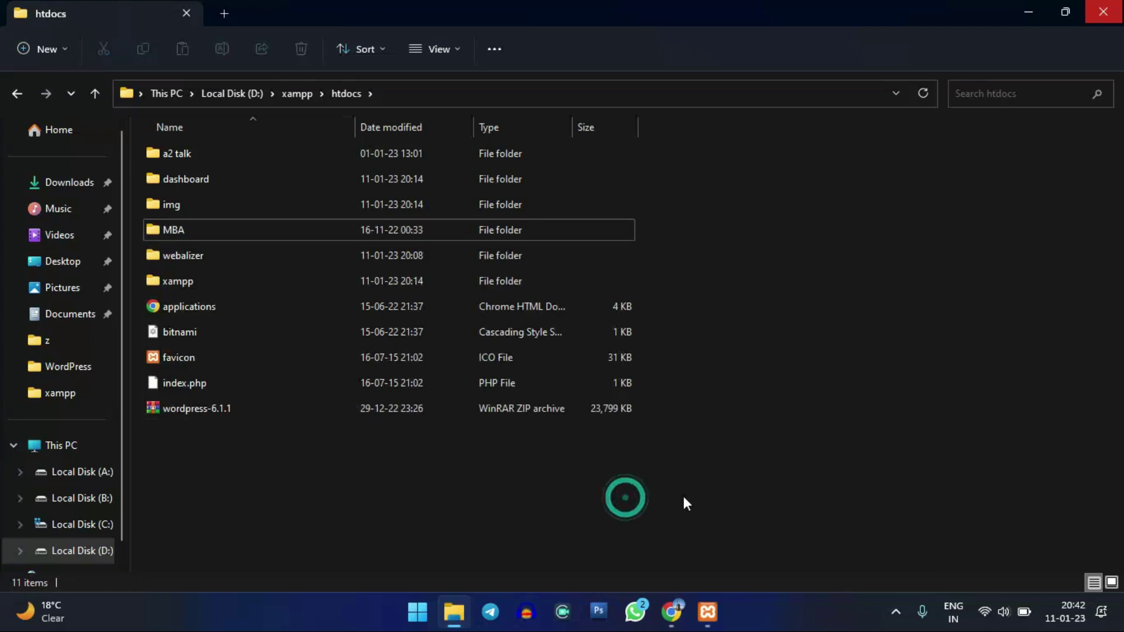
- Open a new blank tab in Chrome next to the XAMPP download tab
{"action": "left_click", "coordinate": [671, 611]}
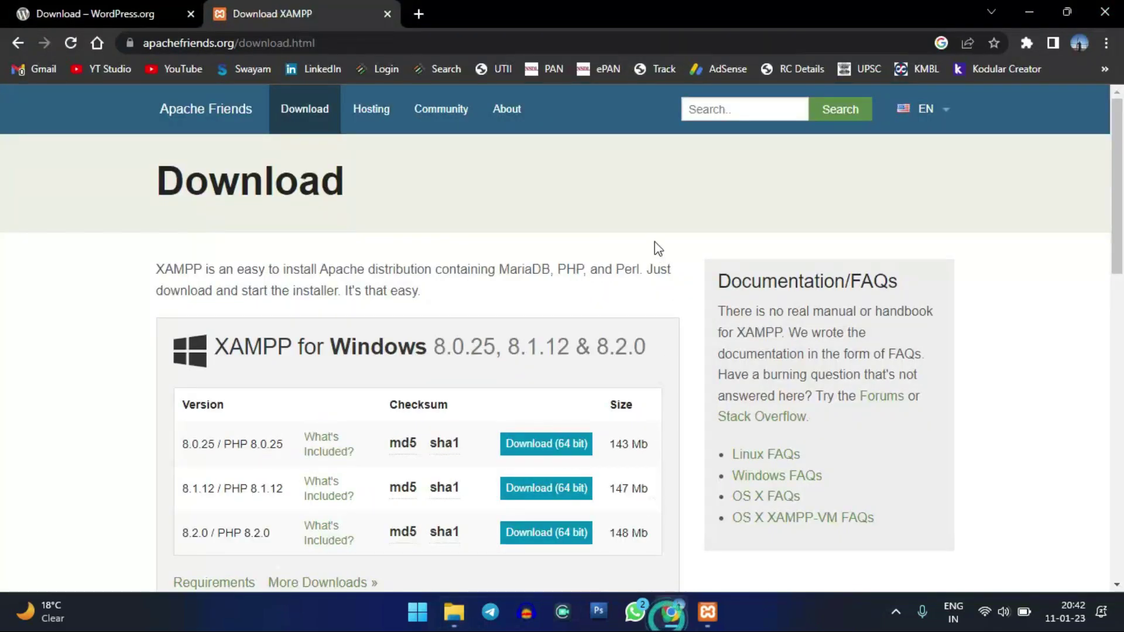
{"action": "left_click", "coordinate": [563, 240]}
{"action": "left_click", "coordinate": [93, 13]}
{"action": "left_click", "coordinate": [304, 11]}
{"action": "left_click", "coordinate": [420, 12]}
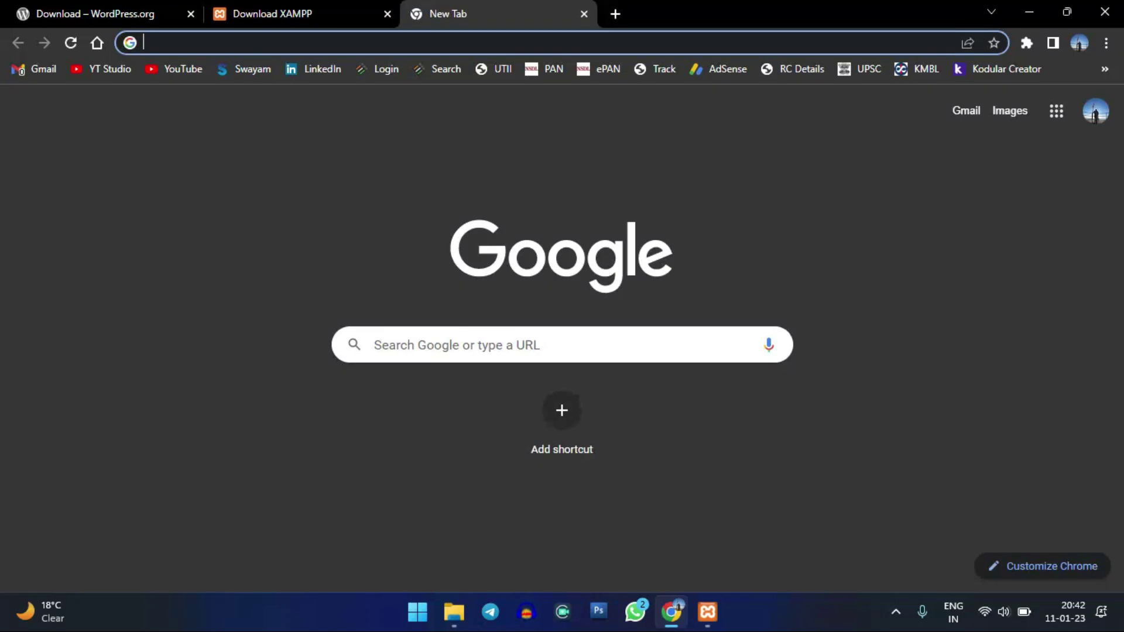
- Check in the XAMPP Control Panel that Apache and MySQL are running
{"action": "left_click", "coordinate": [671, 611]}
{"action": "left_click", "coordinate": [707, 612]}
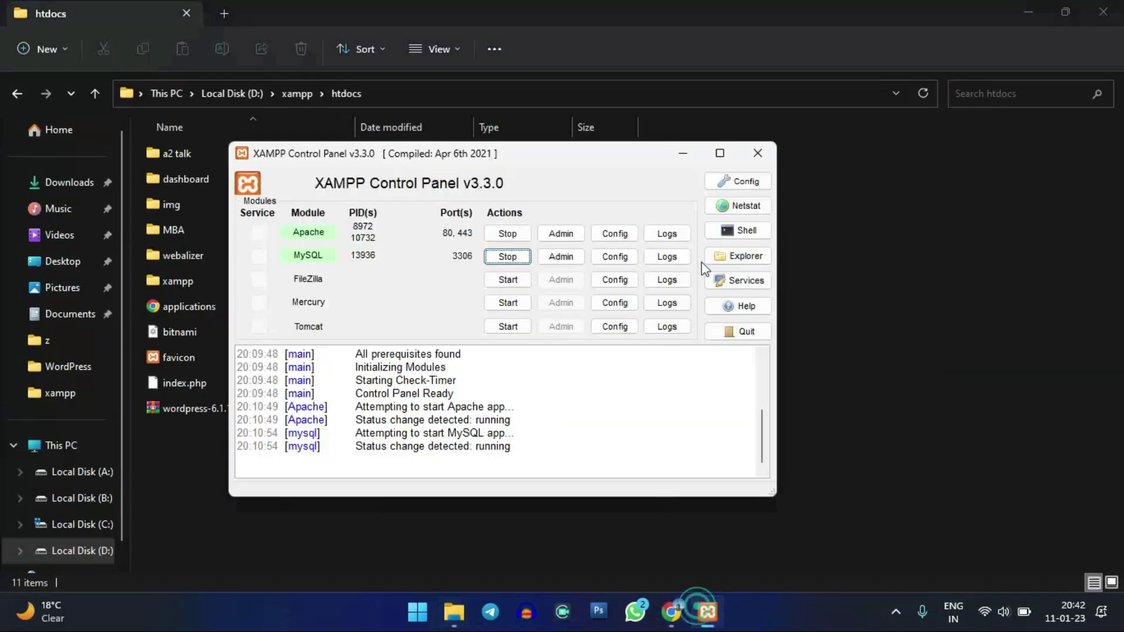
{"action": "left_click", "coordinate": [683, 153]}
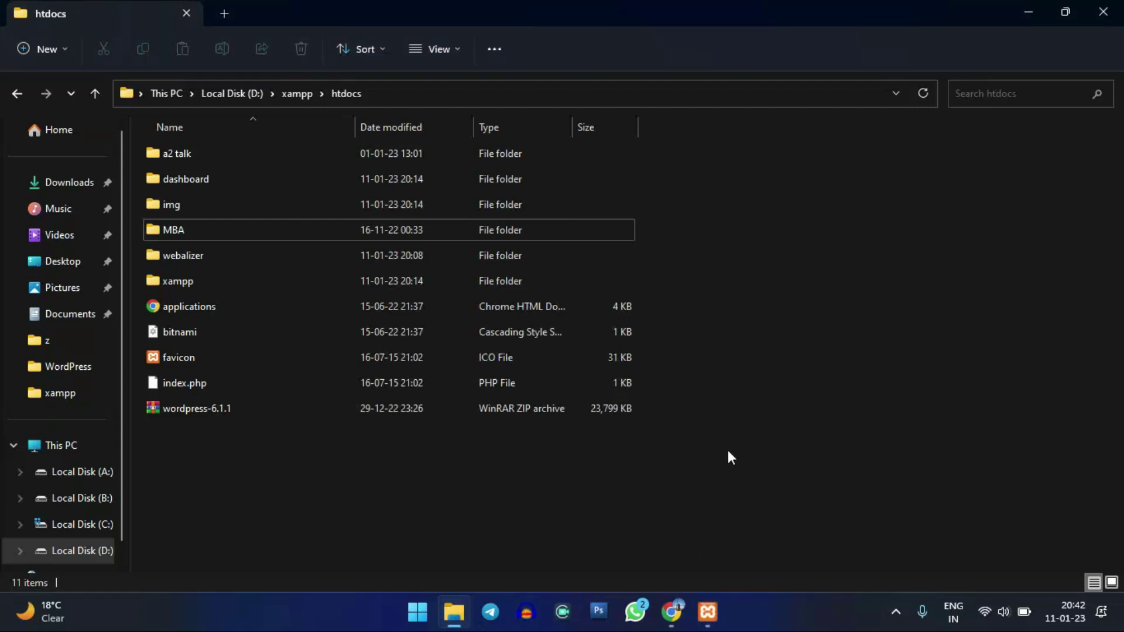
{"action": "left_click", "coordinate": [277, 412]}
{"action": "left_click", "coordinate": [325, 465]}
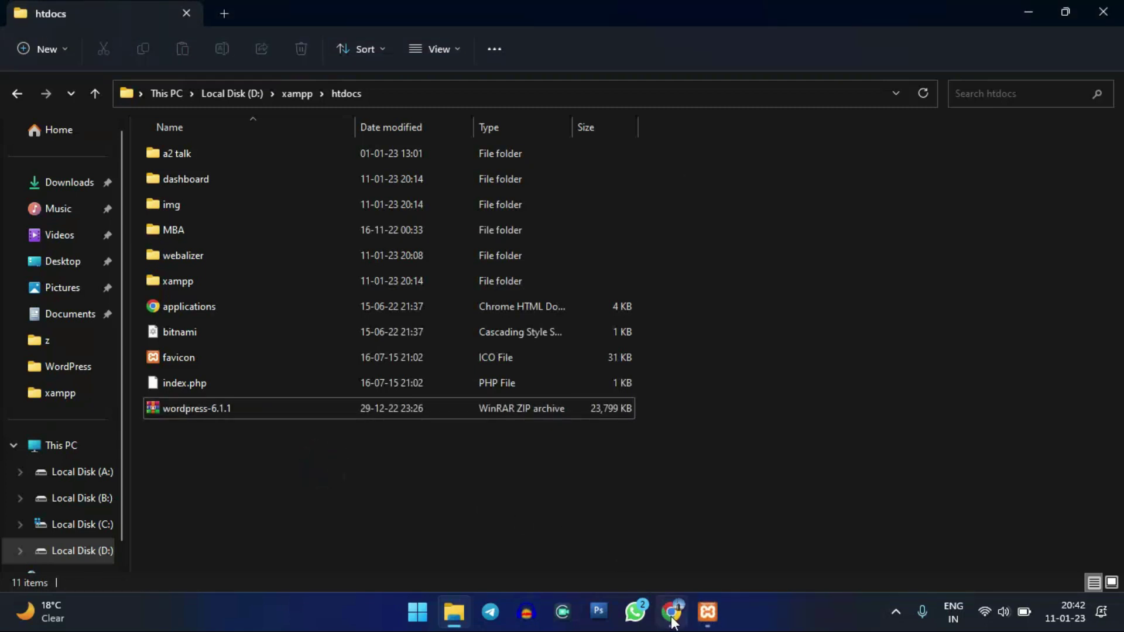
{"action": "left_click", "coordinate": [671, 611]}
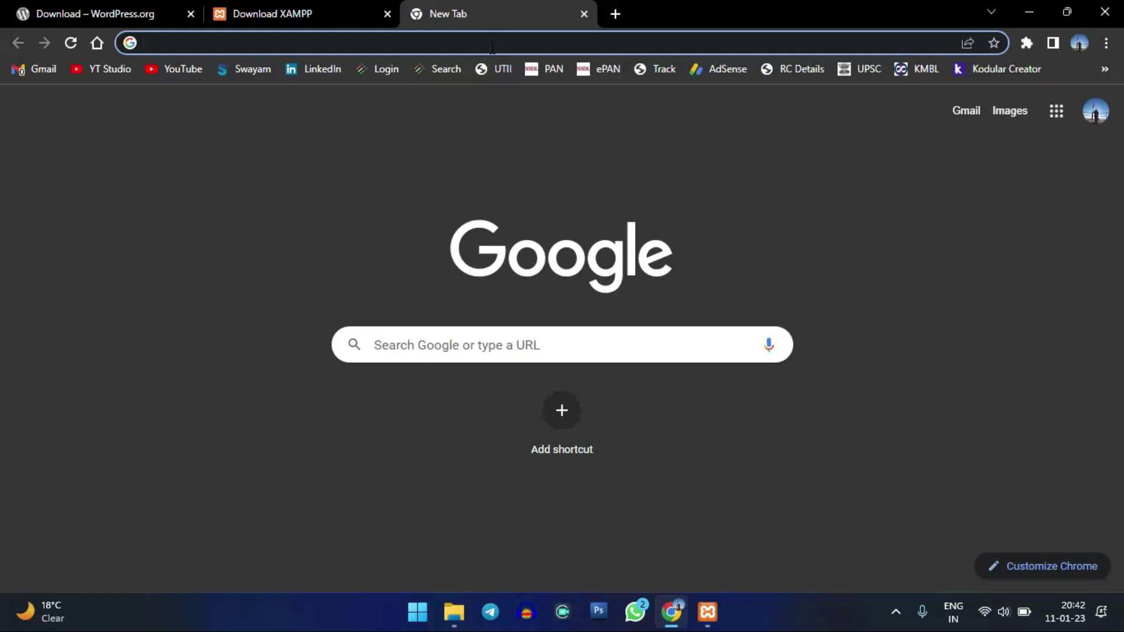
- Enter 'localhost/phpmyadmin' in the new tab's address bar
{"action": "type", "text": "lo"}
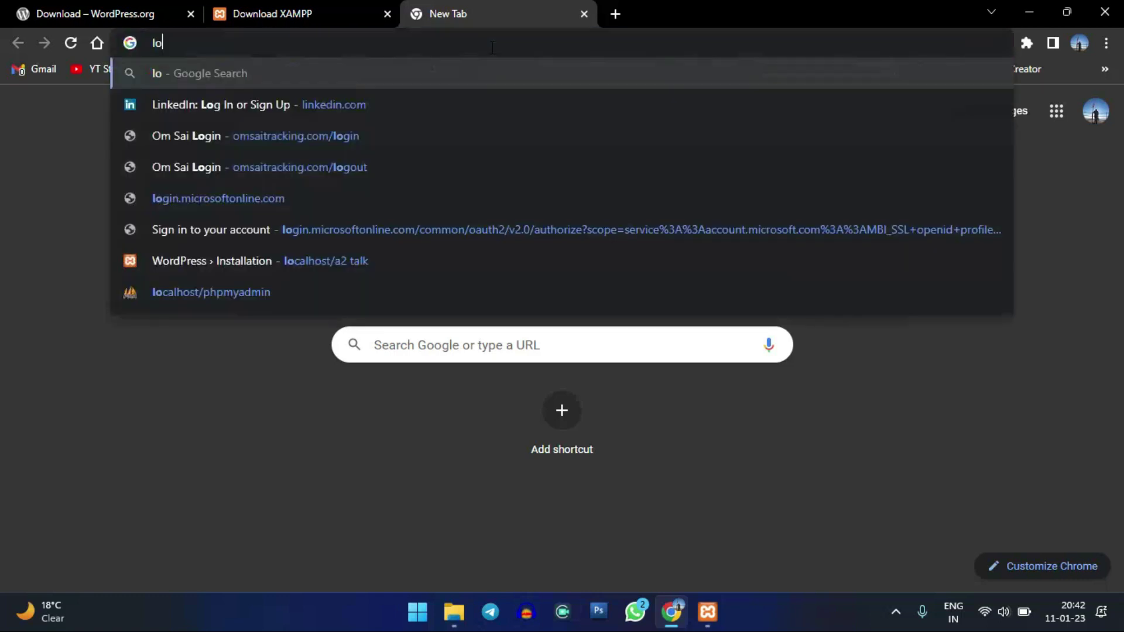
{"action": "type", "text": "cal"}
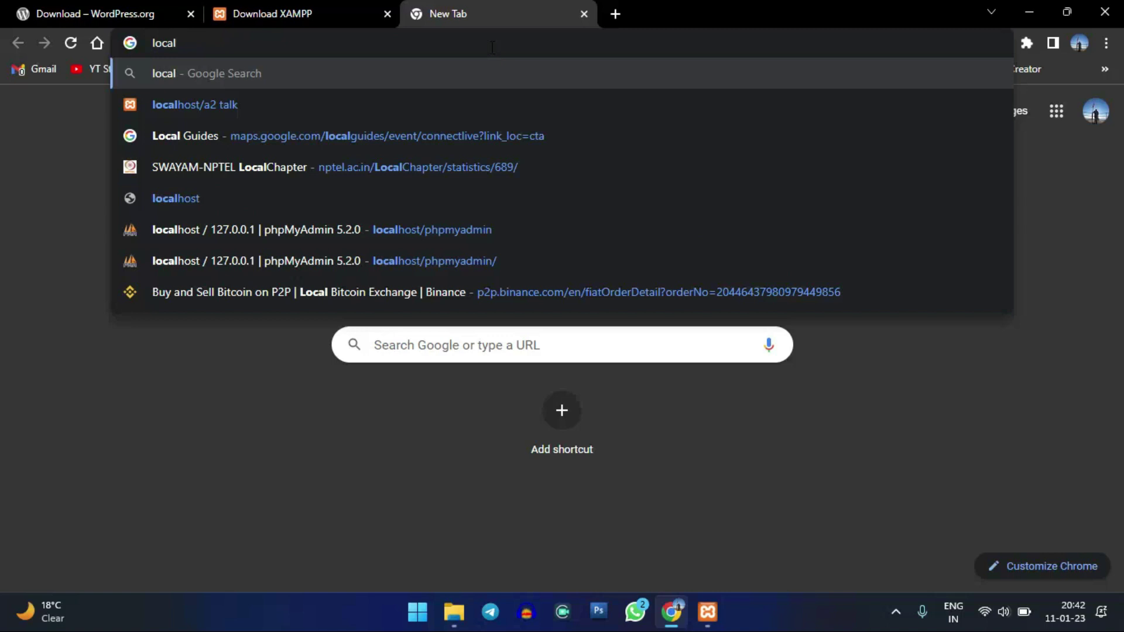
{"action": "type", "text": "host"}
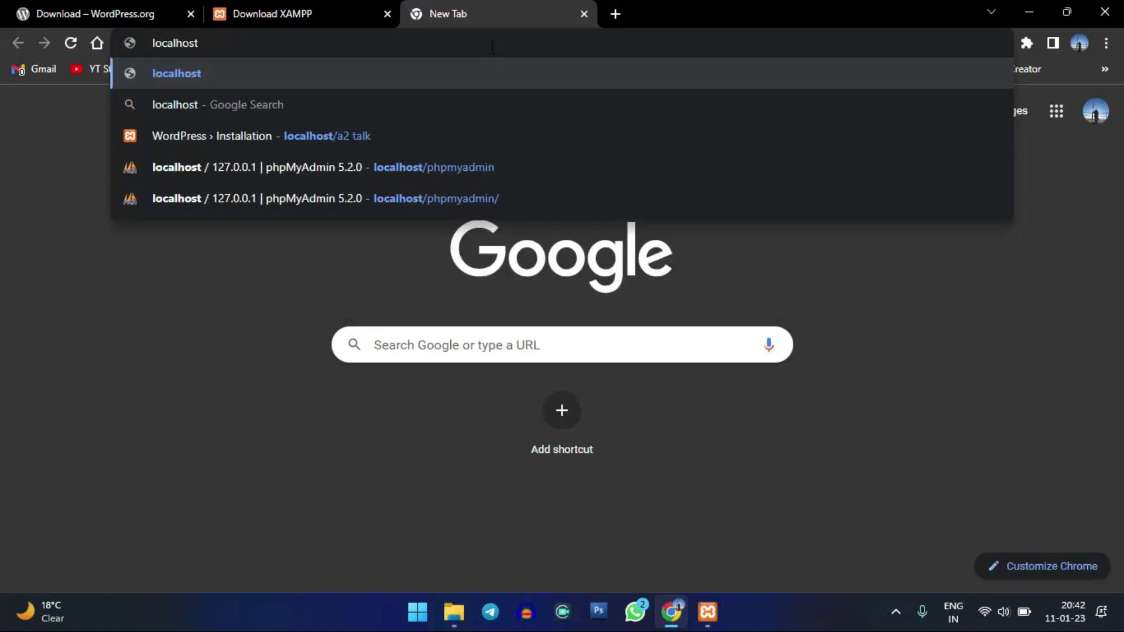
{"action": "type", "text": "/php"}
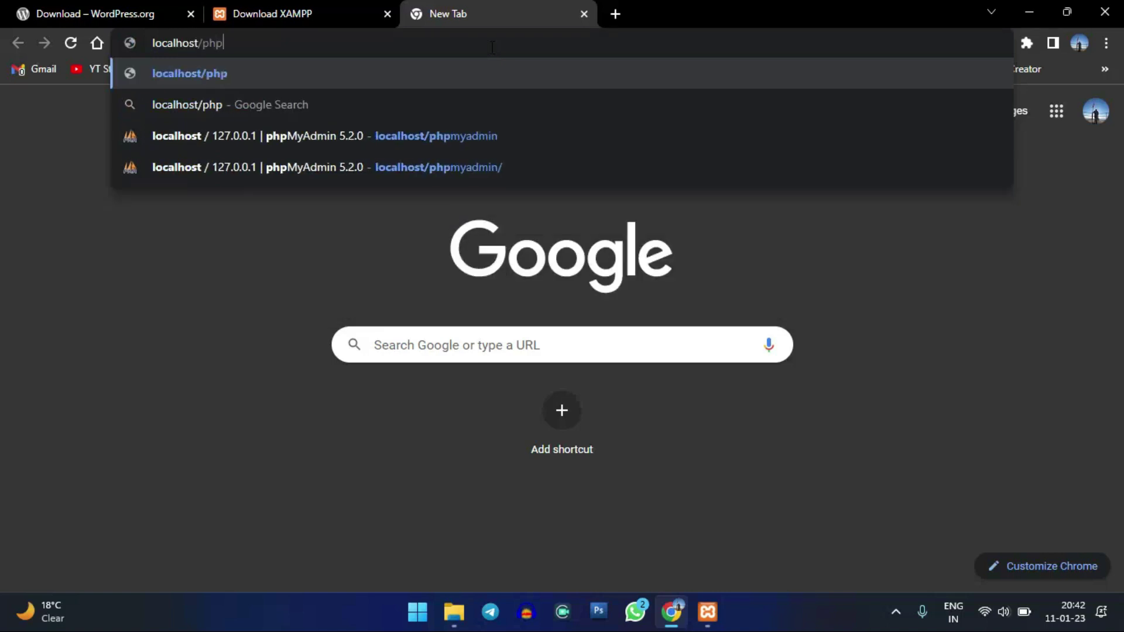
{"action": "type", "text": "my"}
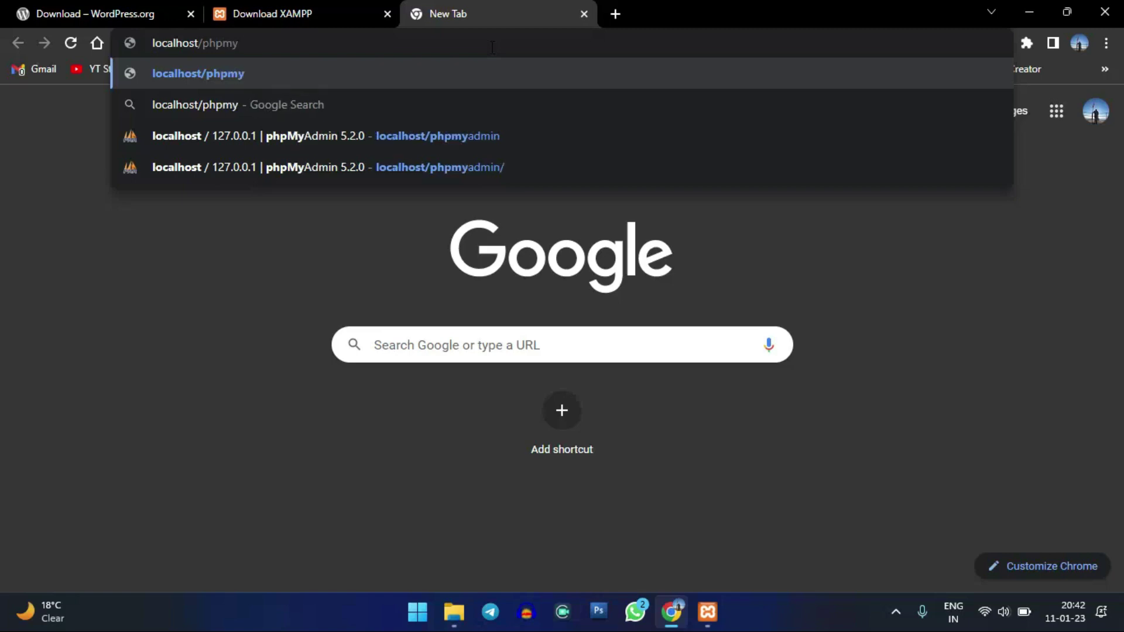
{"action": "type", "text": "admin"}
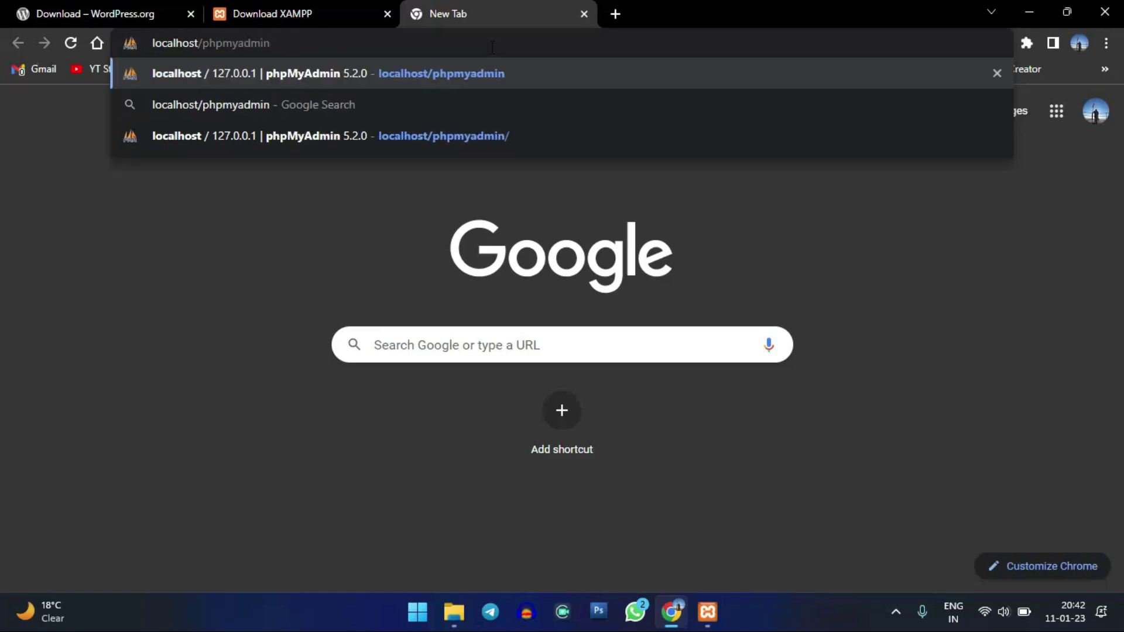
- Load phpMyAdmin at localhost/phpmyadmin and close the htdocs folder window
{"action": "key", "text": "Return"}
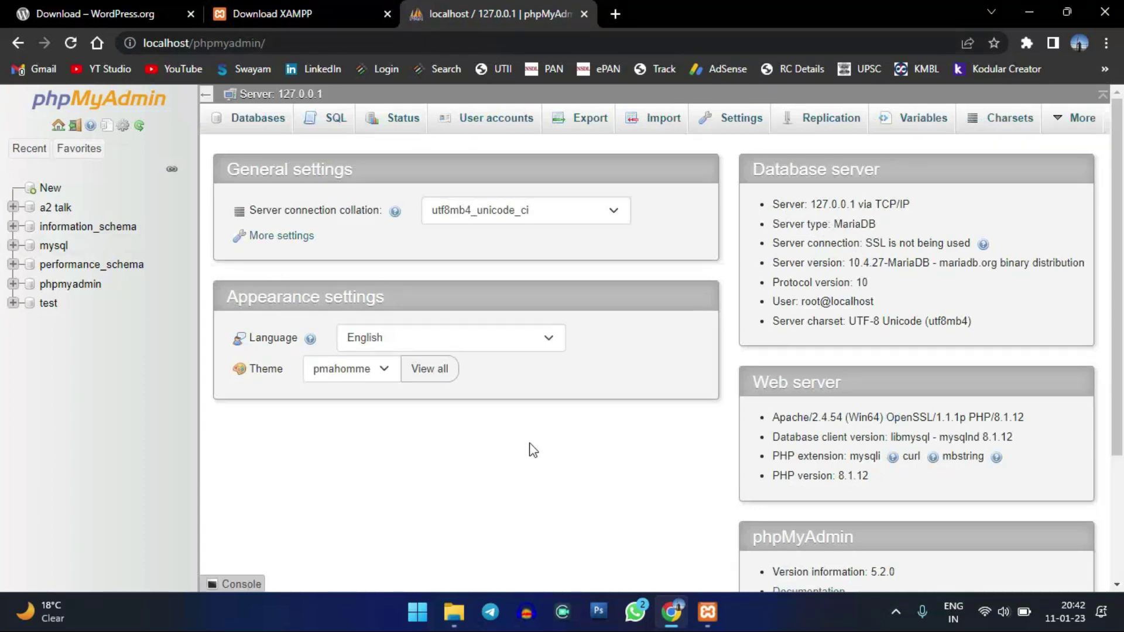
{"action": "left_click", "coordinate": [709, 614]}
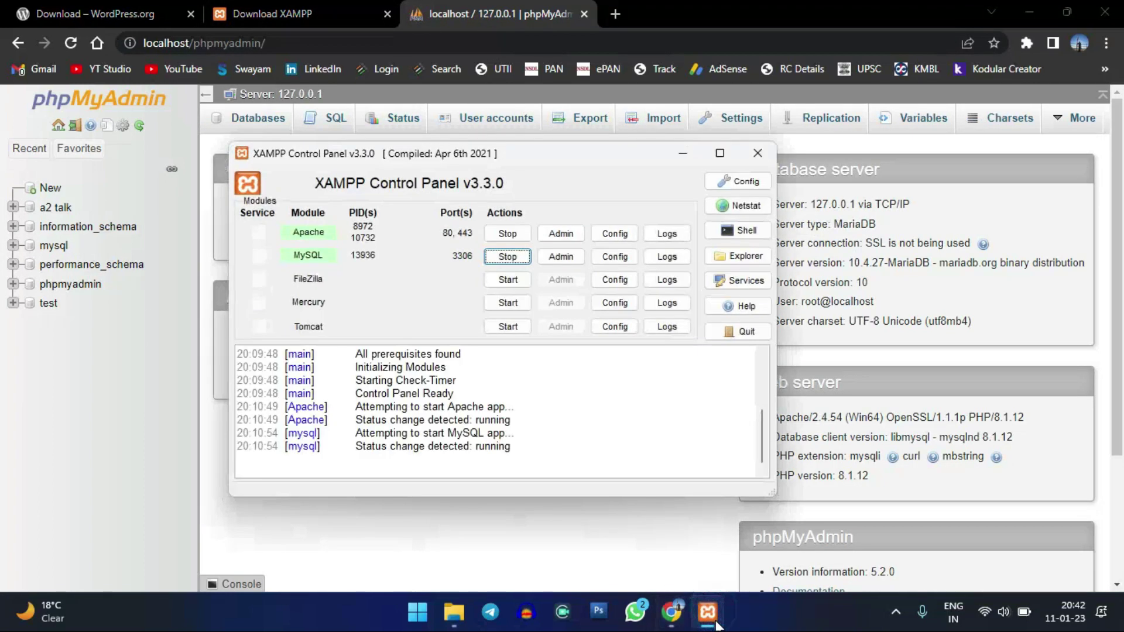
{"action": "left_click", "coordinate": [683, 153]}
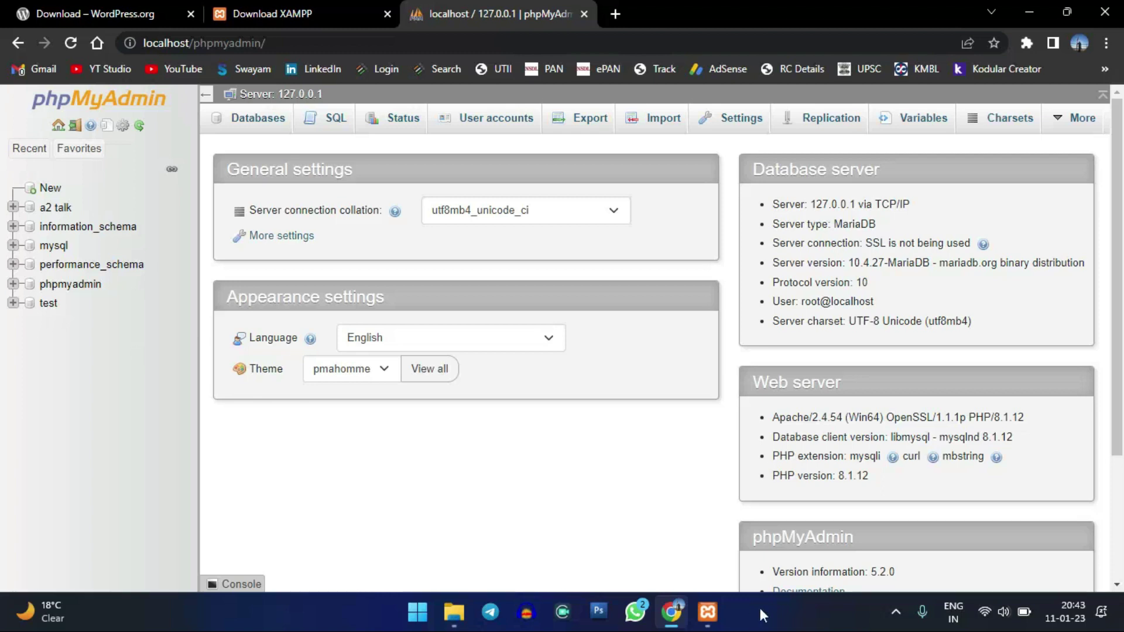
{"action": "left_click", "coordinate": [444, 621]}
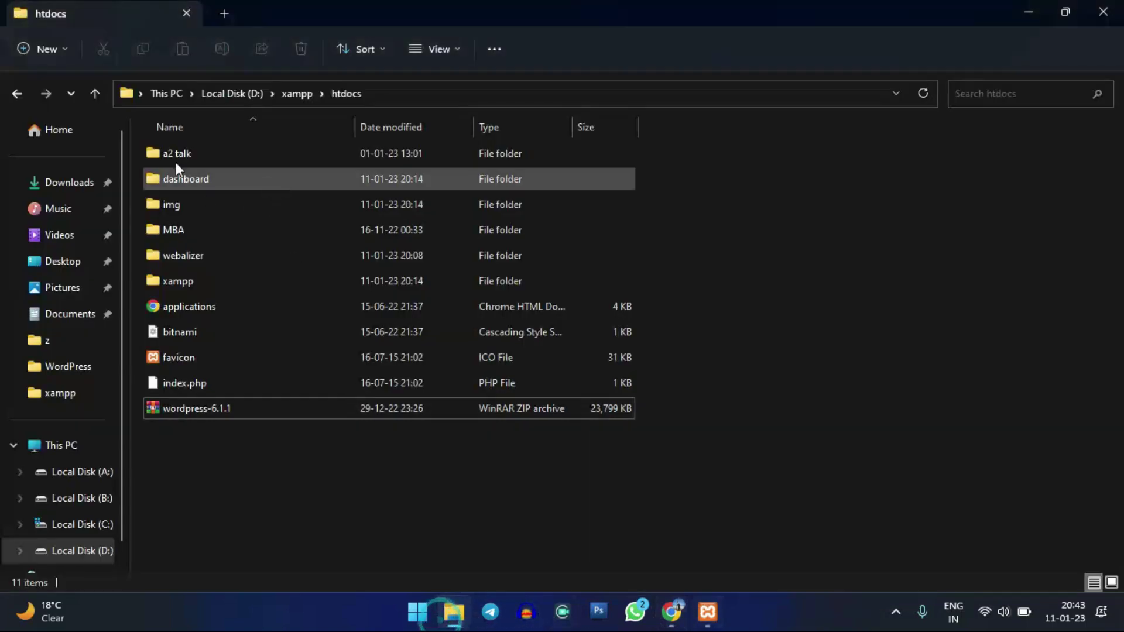
{"action": "left_click", "coordinate": [168, 152]}
{"action": "left_click", "coordinate": [1080, 9]}
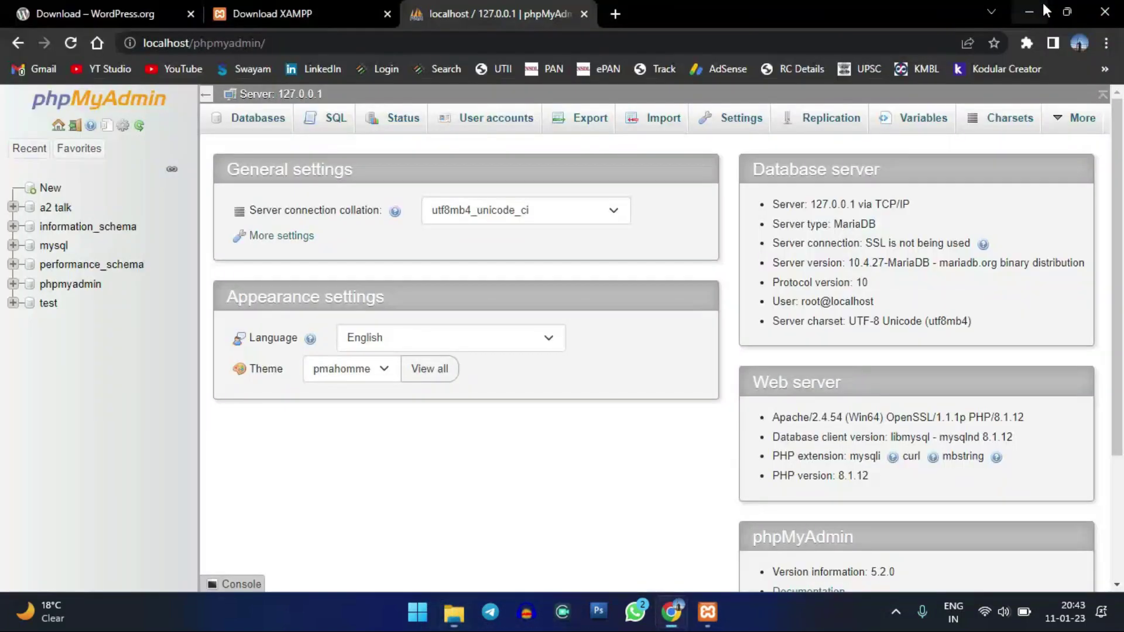
- Expand and collapse the a2 talk database, then open the New database page
{"action": "left_click", "coordinate": [56, 208]}
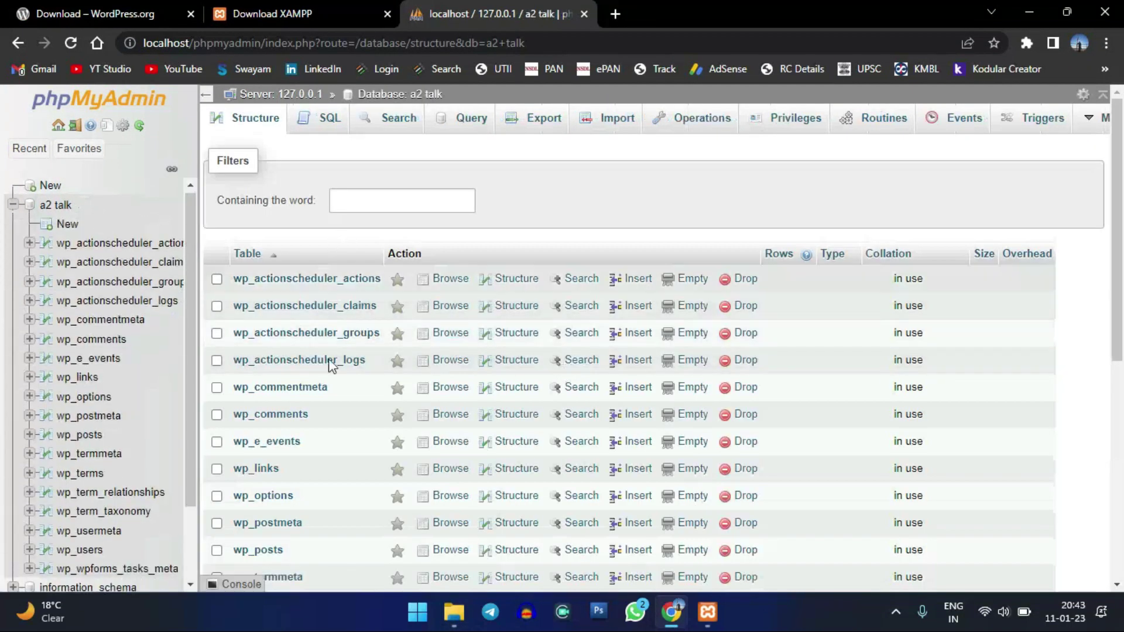
{"action": "left_click", "coordinate": [14, 207]}
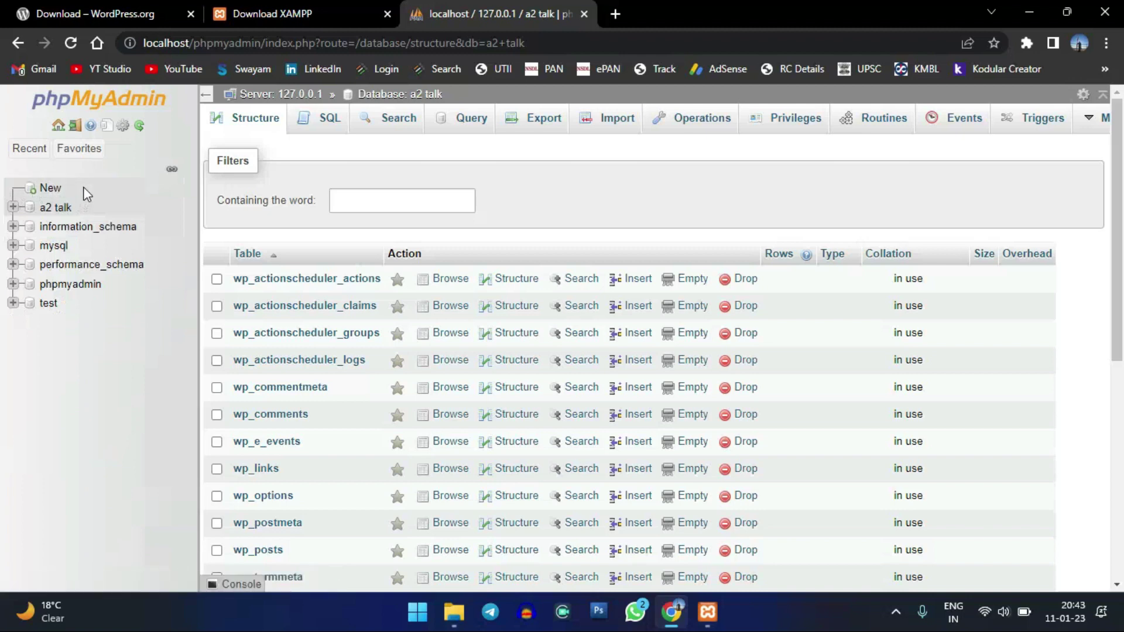
{"action": "left_click", "coordinate": [50, 188]}
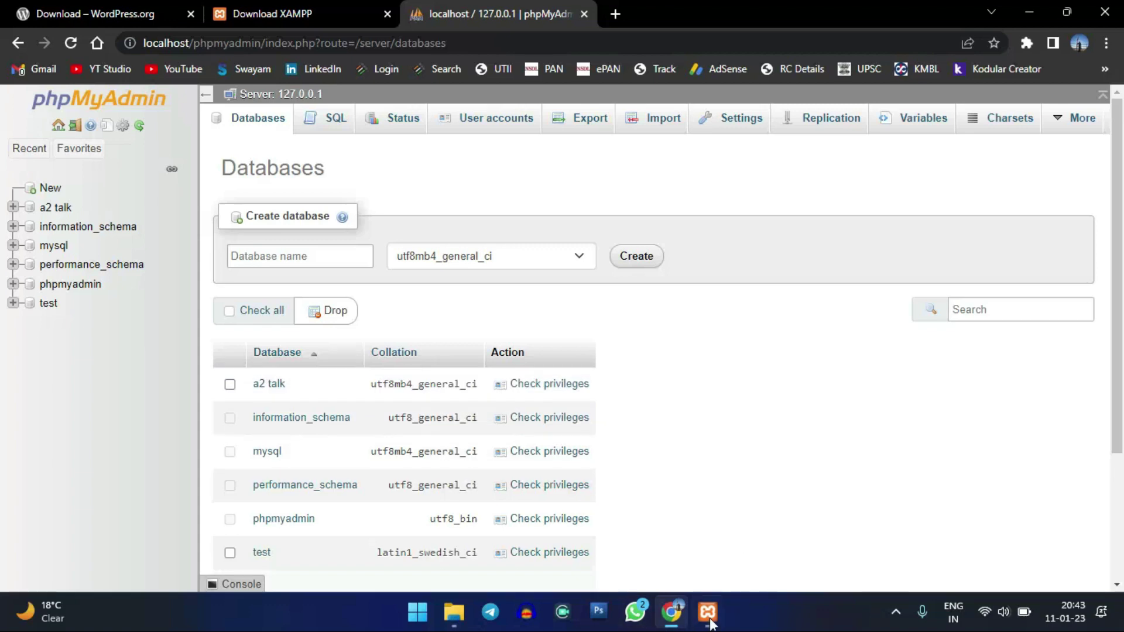
{"action": "left_click", "coordinate": [454, 612]}
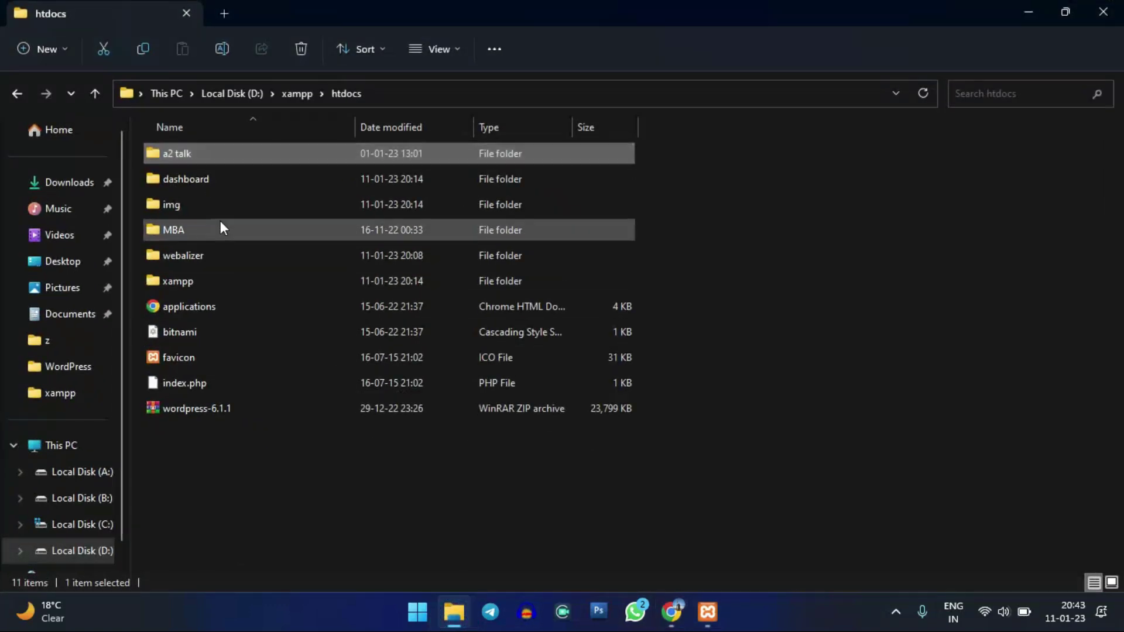
- Enter 'mba' in the phpMyAdmin Database name field
{"action": "left_click", "coordinate": [220, 226]}
{"action": "left_click", "coordinate": [707, 611]}
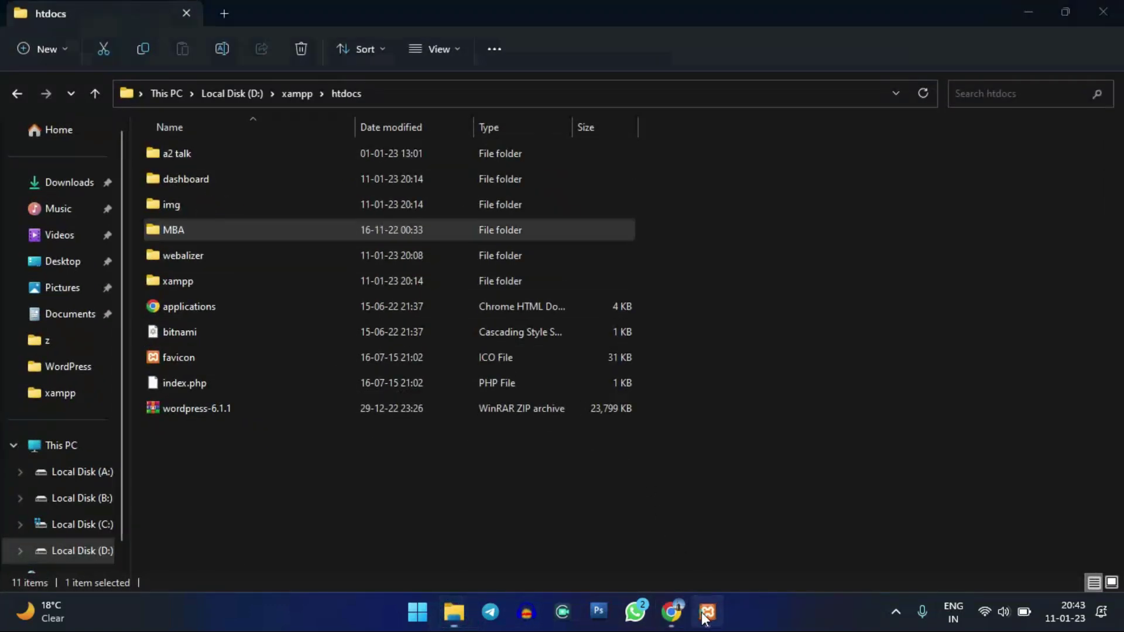
{"action": "left_click", "coordinate": [671, 611]}
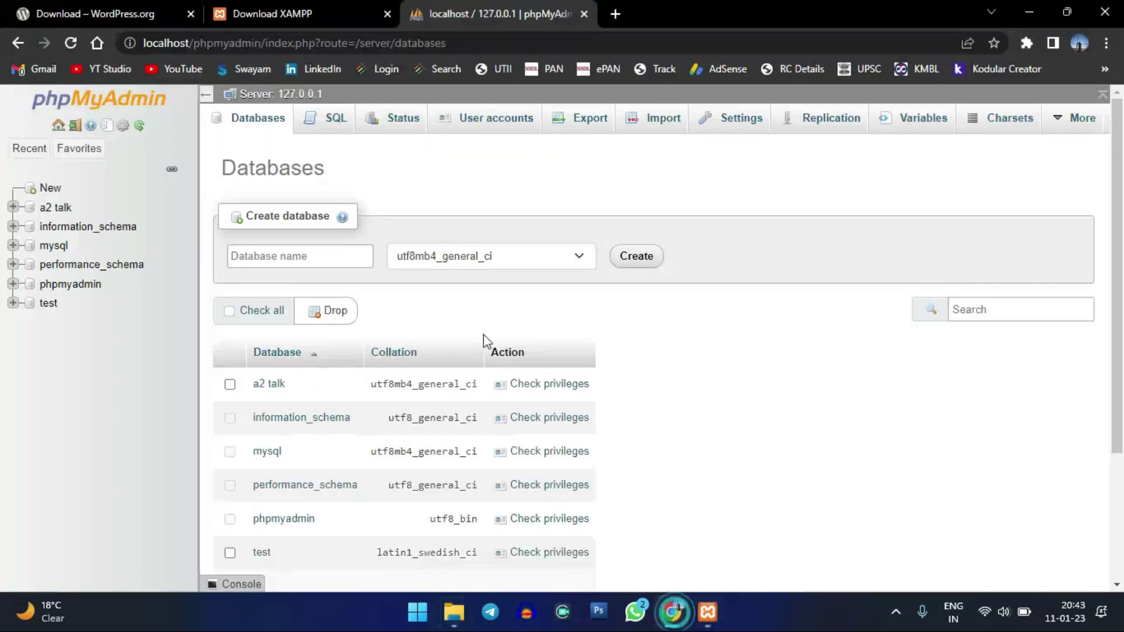
{"action": "left_click", "coordinate": [296, 253]}
{"action": "left_click", "coordinate": [300, 254]}
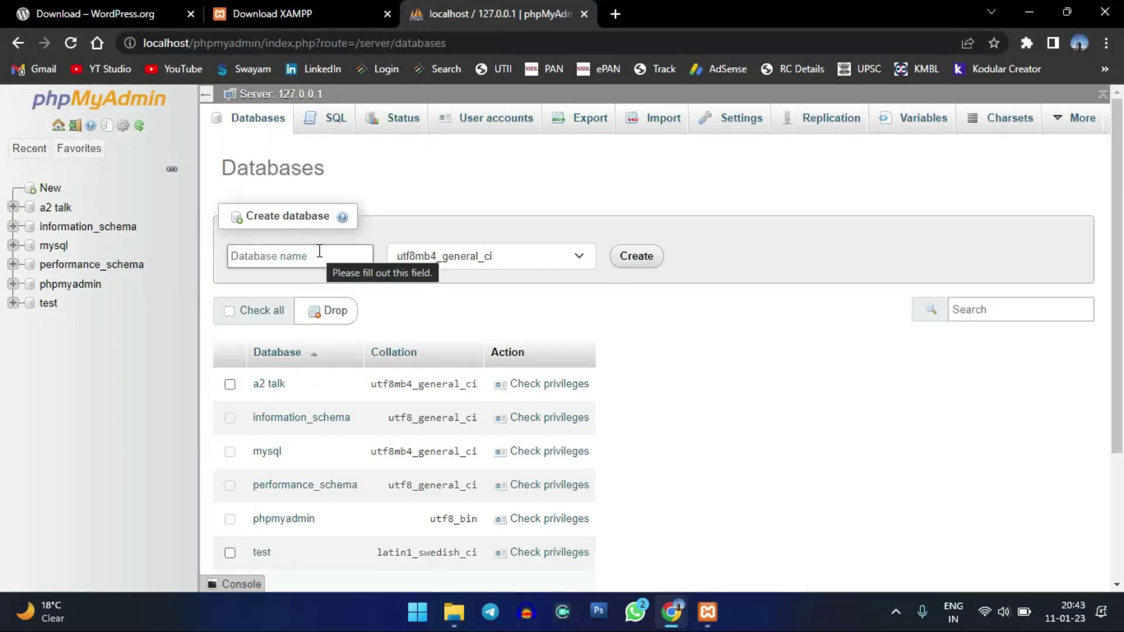
{"action": "type", "text": "mb"}
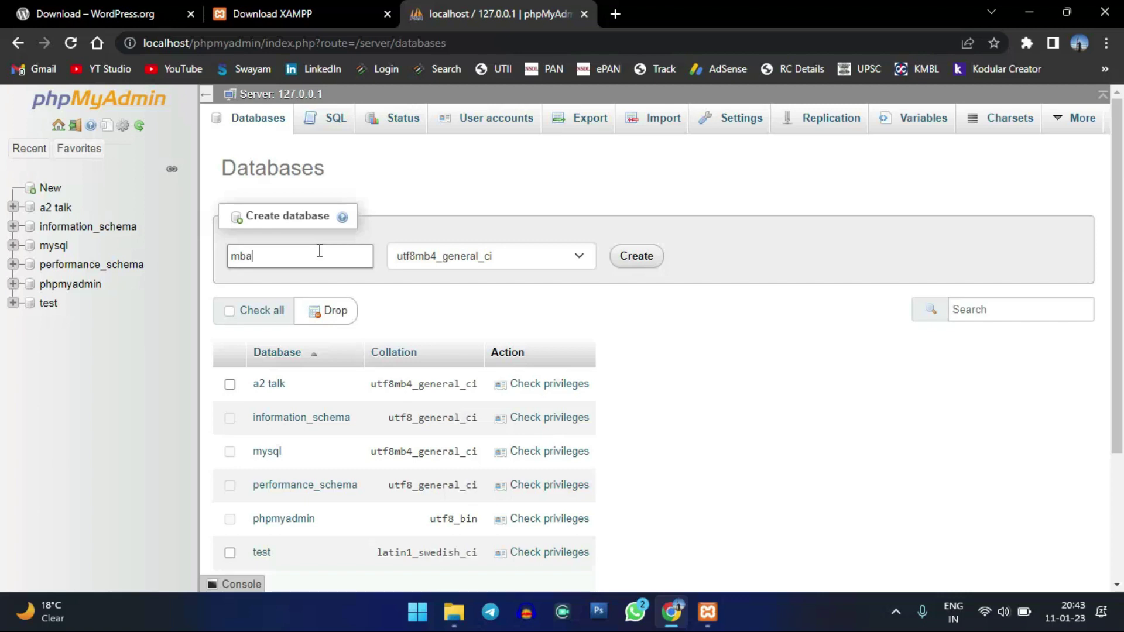
{"action": "type", "text": "a"}
- Retype the database name as 'MBA' and create the database
{"action": "left_click", "coordinate": [454, 612]}
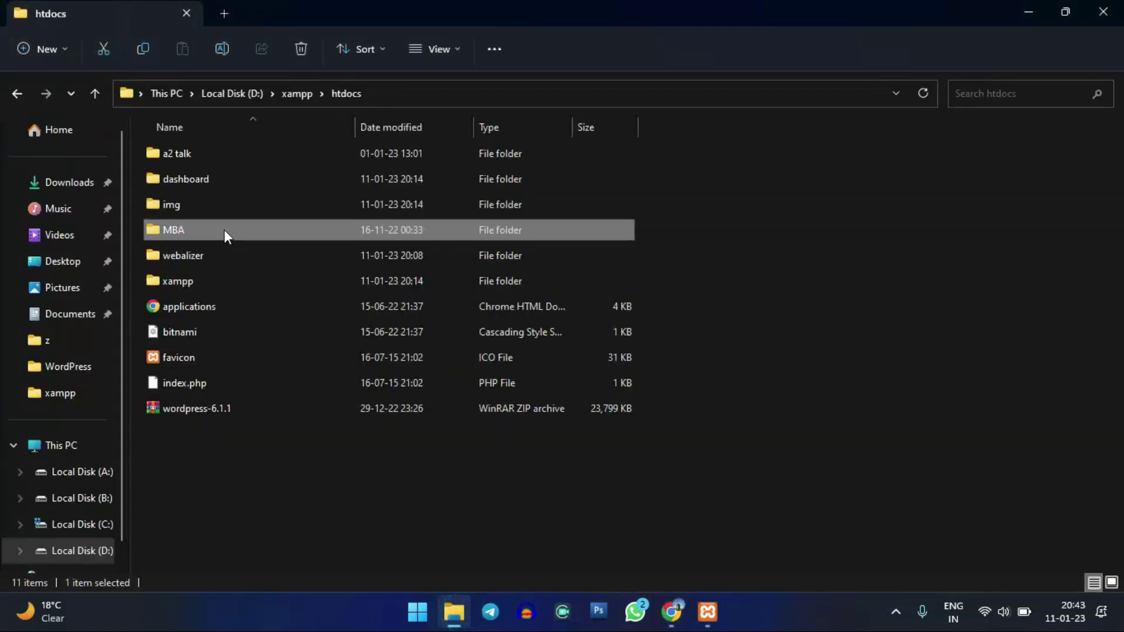
{"action": "key", "text": "alt+Tab"}
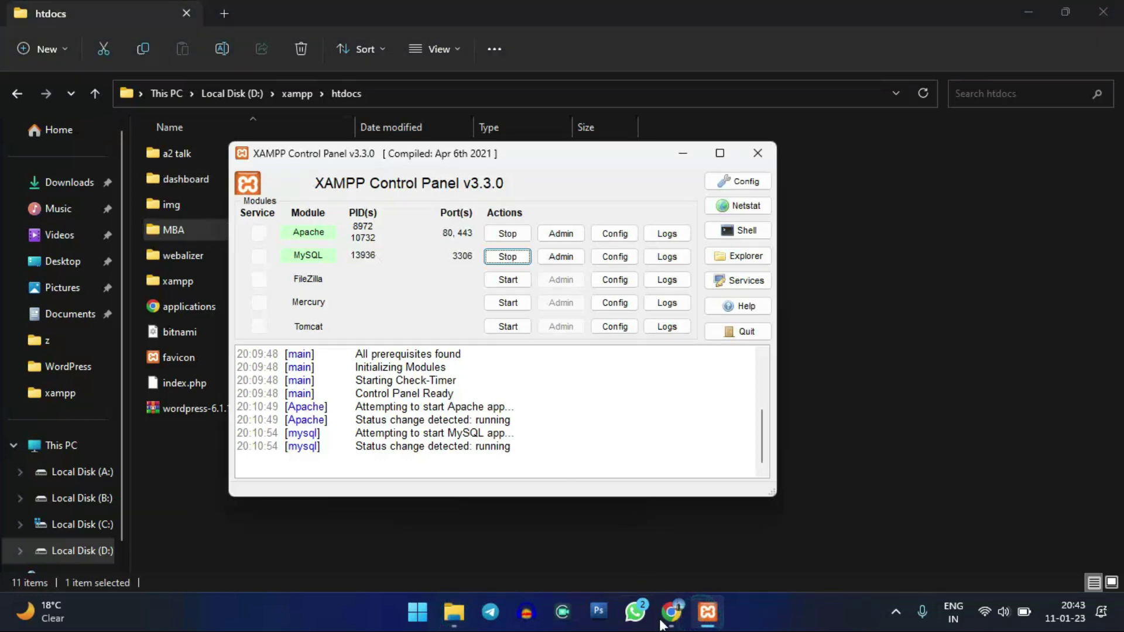
{"action": "key", "text": "alt+Tab"}
{"action": "double_click", "coordinate": [335, 249]}
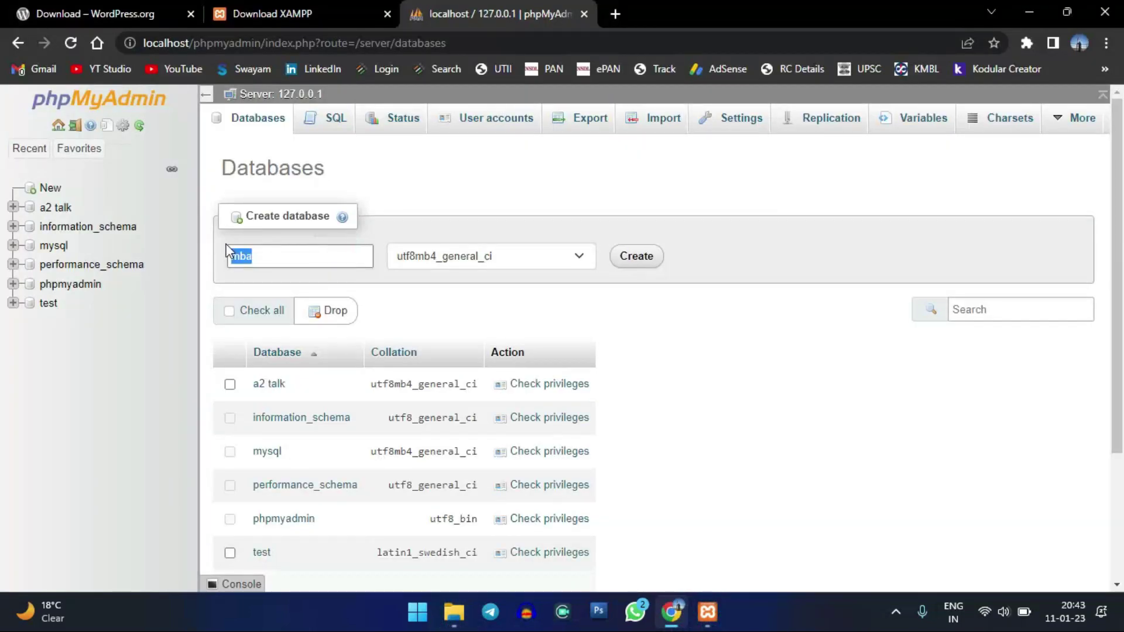
{"action": "type", "text": "MBA"}
{"action": "right_click", "coordinate": [226, 251]}
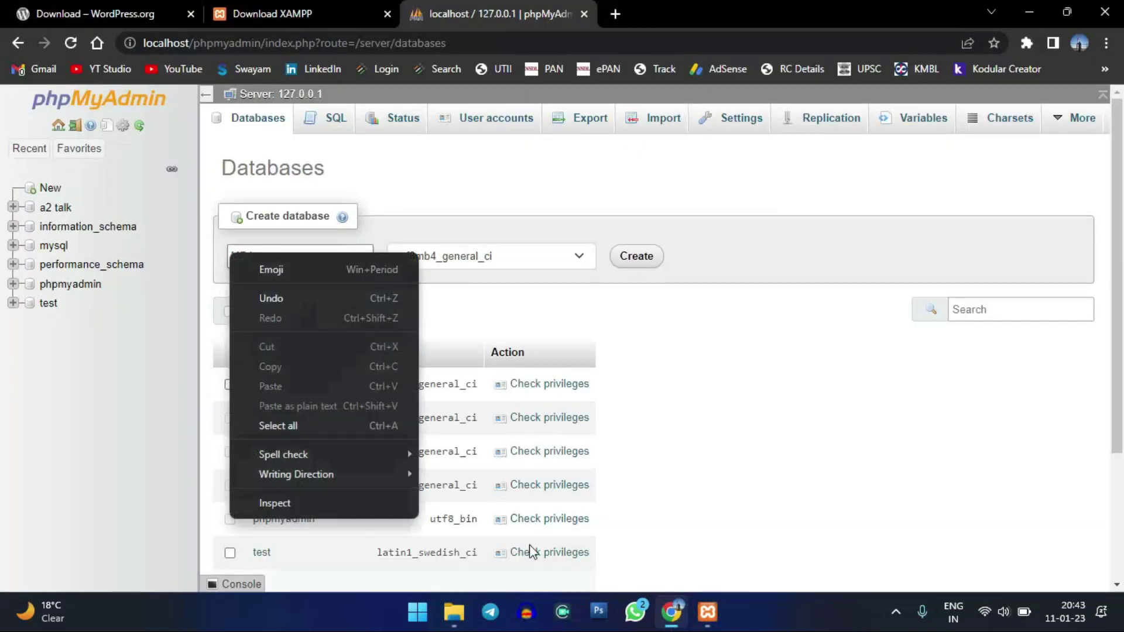
{"action": "left_click", "coordinate": [697, 282]}
{"action": "left_click", "coordinate": [635, 262]}
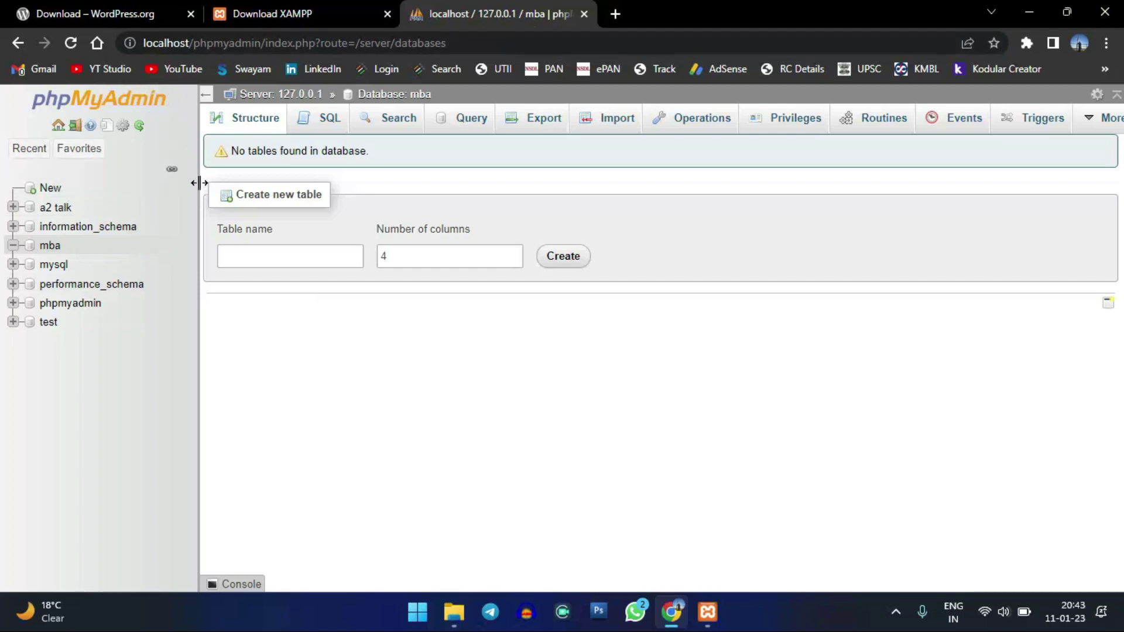
{"action": "left_click", "coordinate": [705, 612]}
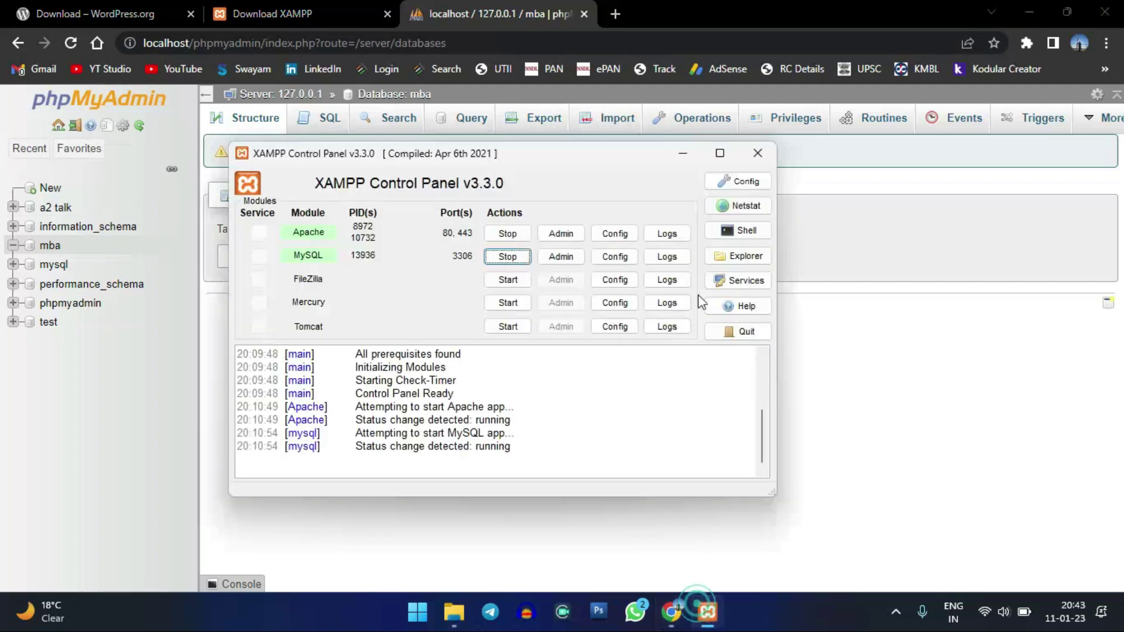
{"action": "left_click_drag", "start_coordinate": [564, 169], "coordinate": [615, 187]}
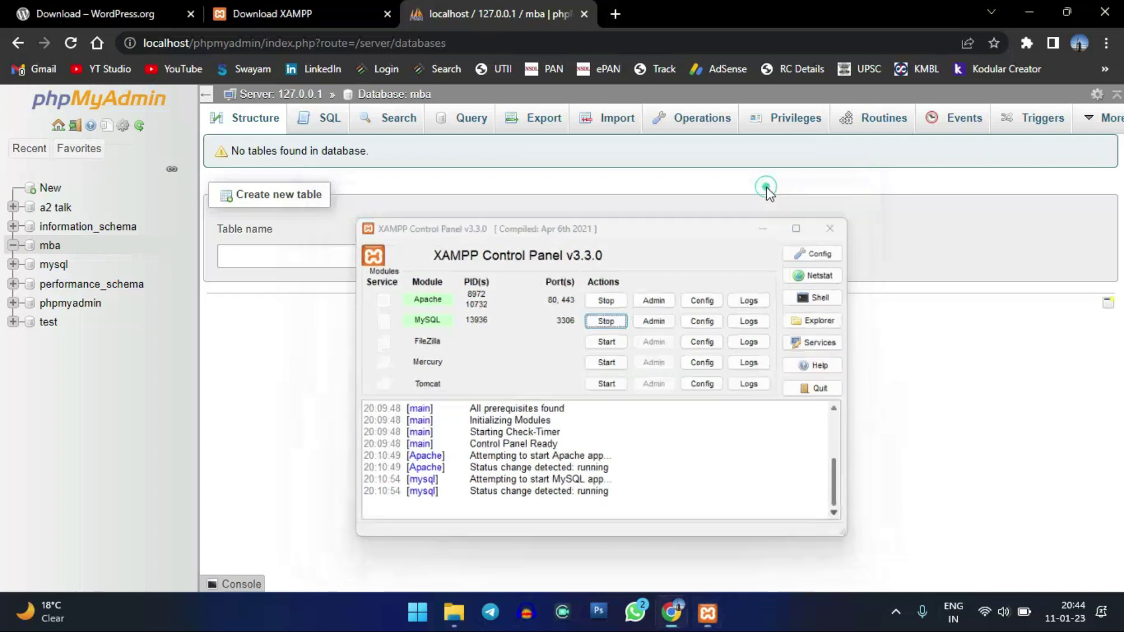
{"action": "left_click", "coordinate": [767, 189]}
{"action": "left_click", "coordinate": [455, 612]}
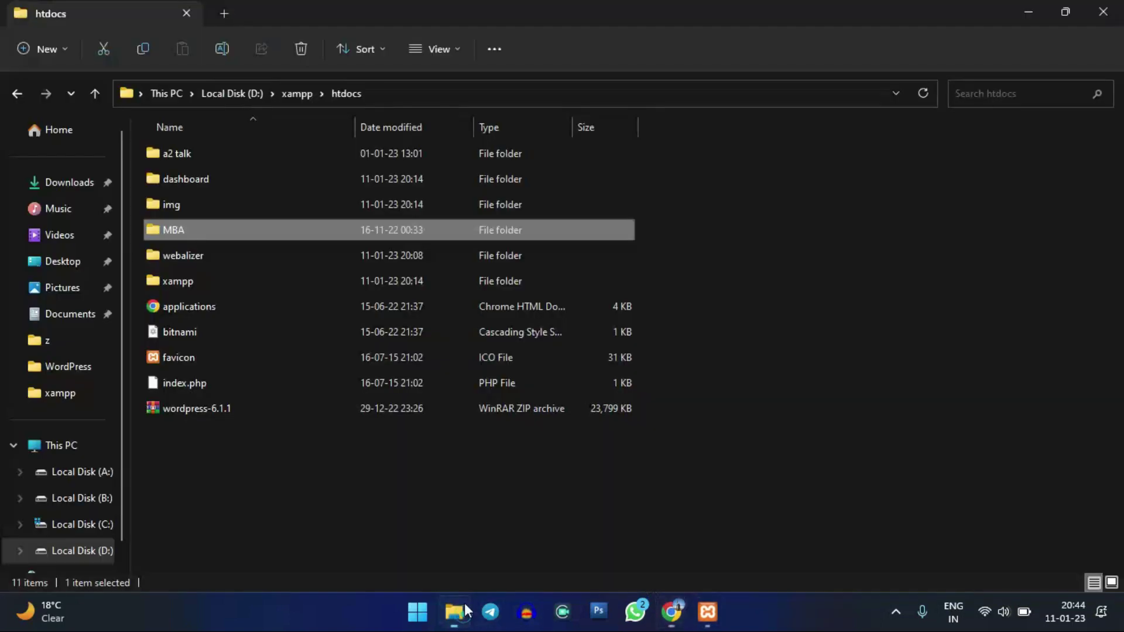
{"action": "left_click", "coordinate": [232, 414]}
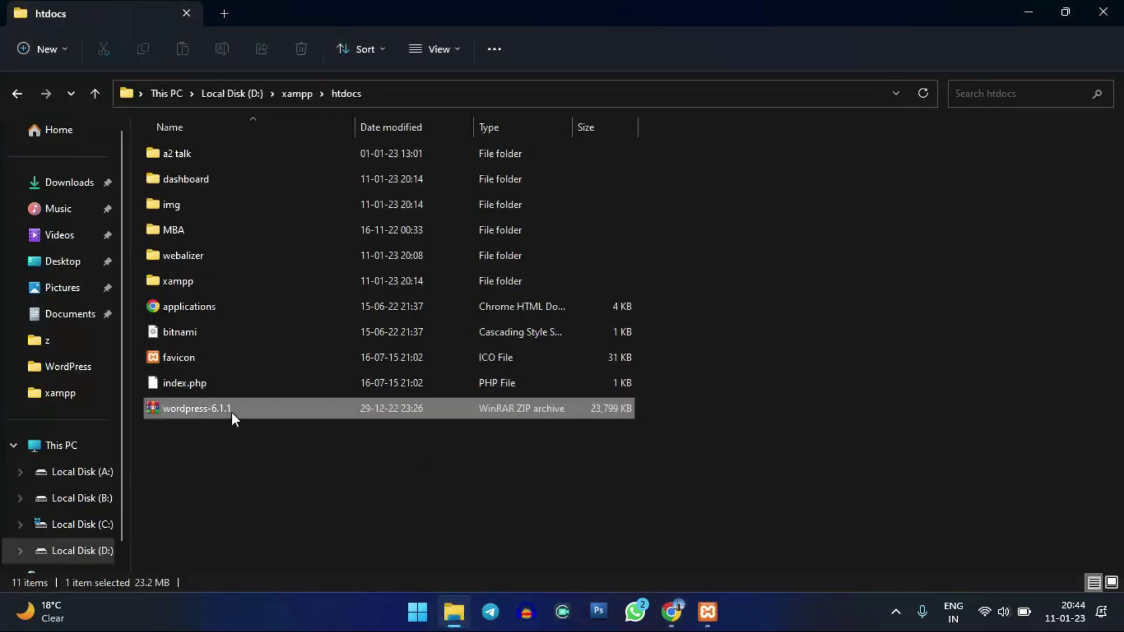
{"action": "left_click", "coordinate": [223, 467]}
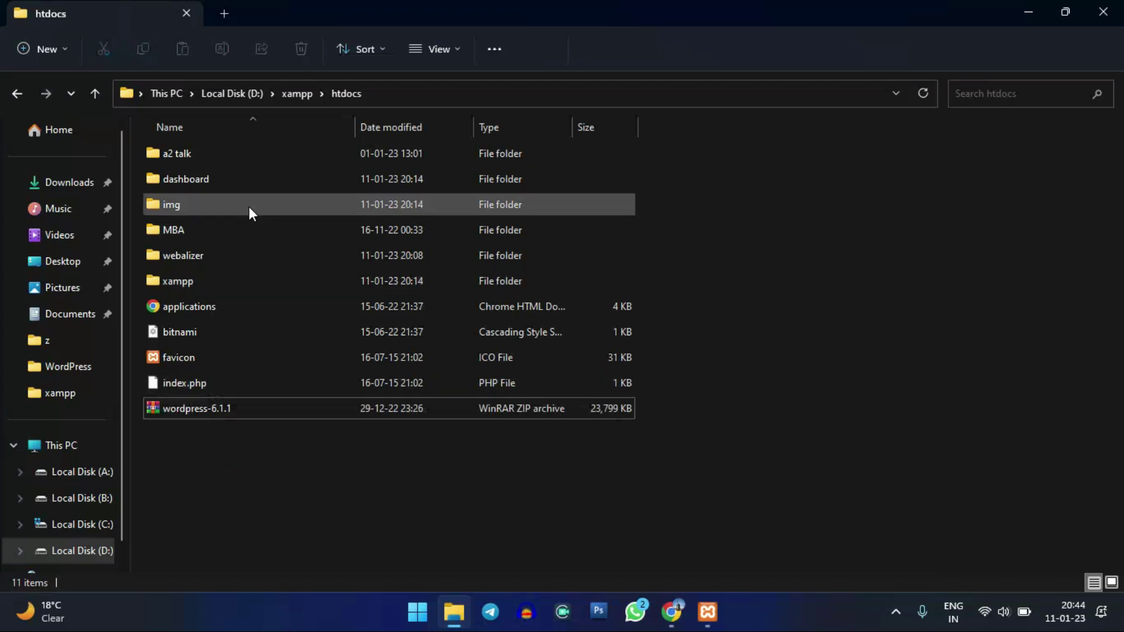
{"action": "mouse_move", "coordinate": [233, 231]}
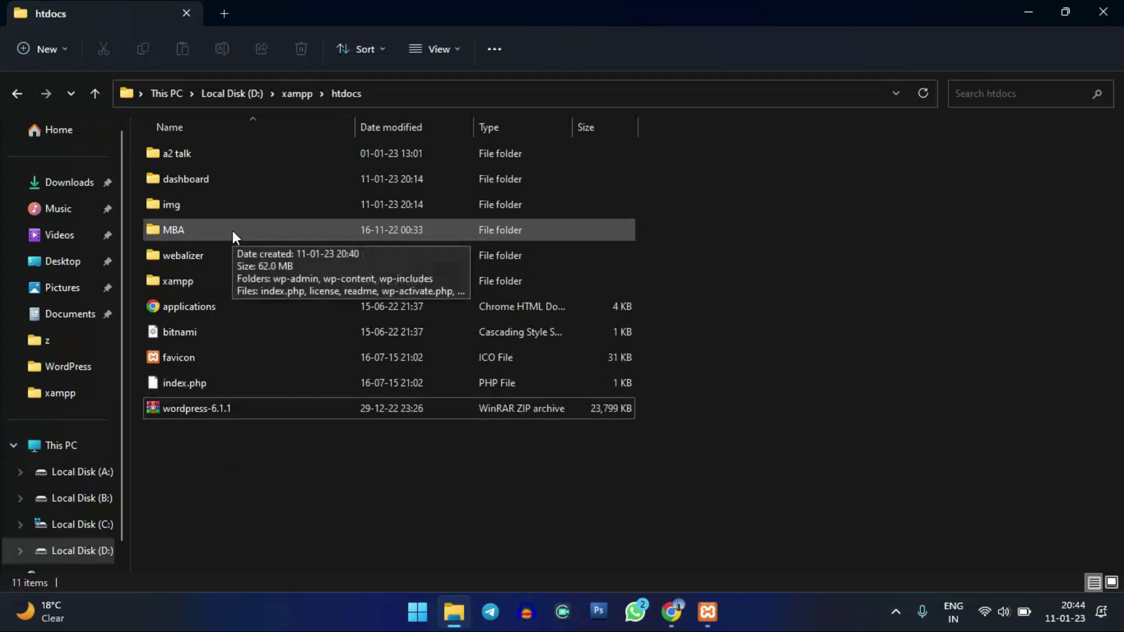
{"action": "left_click", "coordinate": [185, 229]}
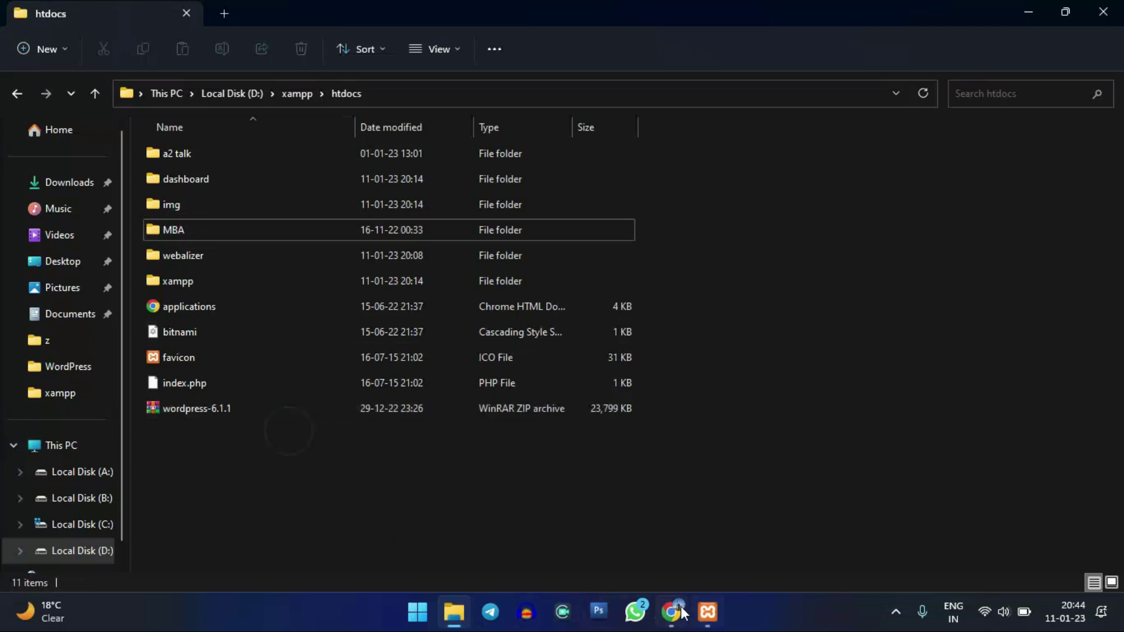
{"action": "key", "text": "alt+Tab"}
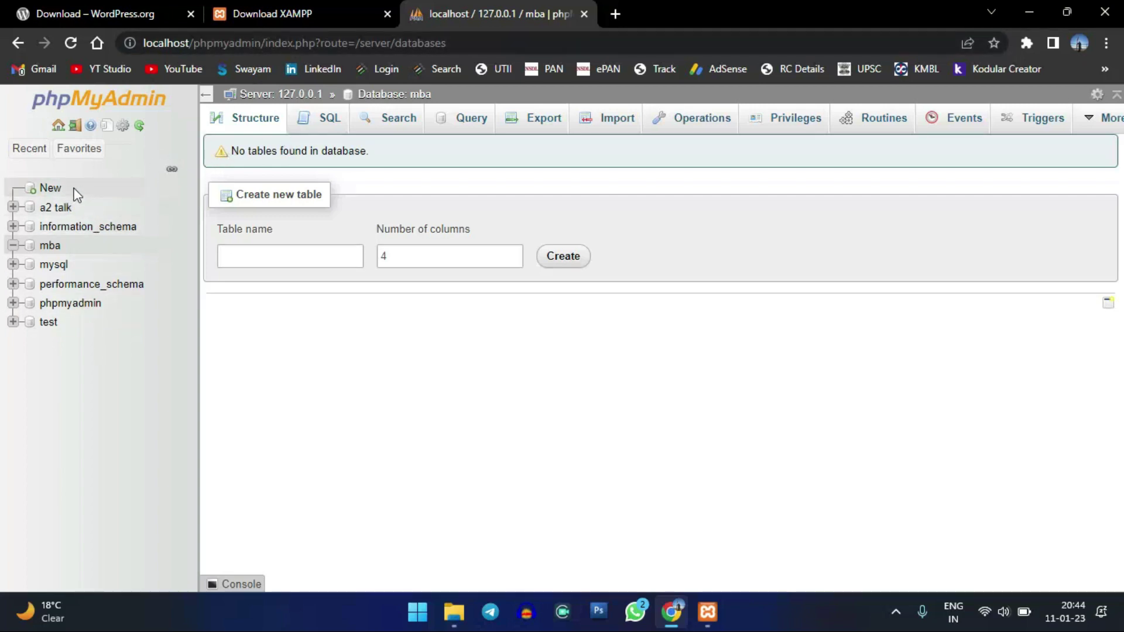
- Open the phpMyAdmin Databases page via New in the left tree
{"action": "left_click", "coordinate": [55, 190]}
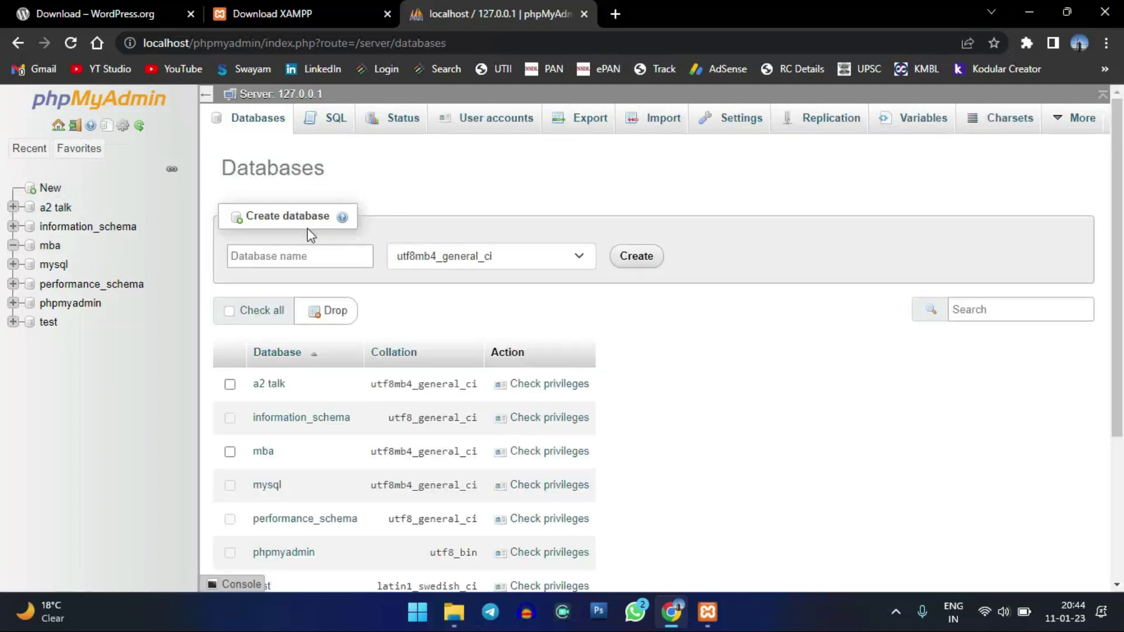
{"action": "left_click", "coordinate": [299, 261]}
{"action": "left_click", "coordinate": [299, 262]}
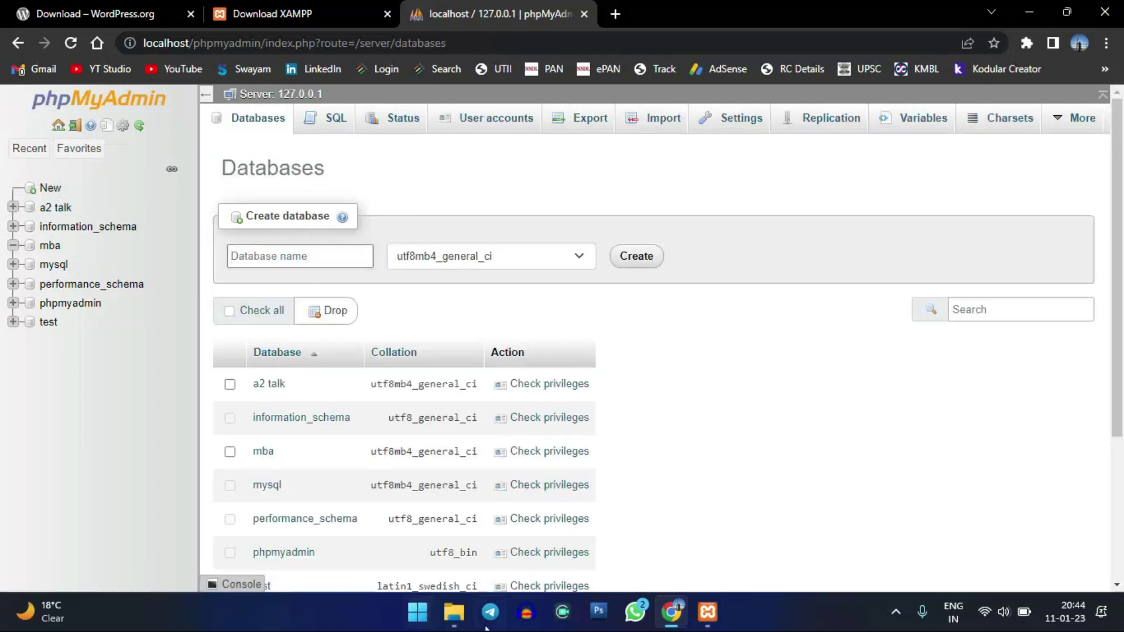
{"action": "left_click", "coordinate": [454, 608]}
{"action": "left_click", "coordinate": [301, 465]}
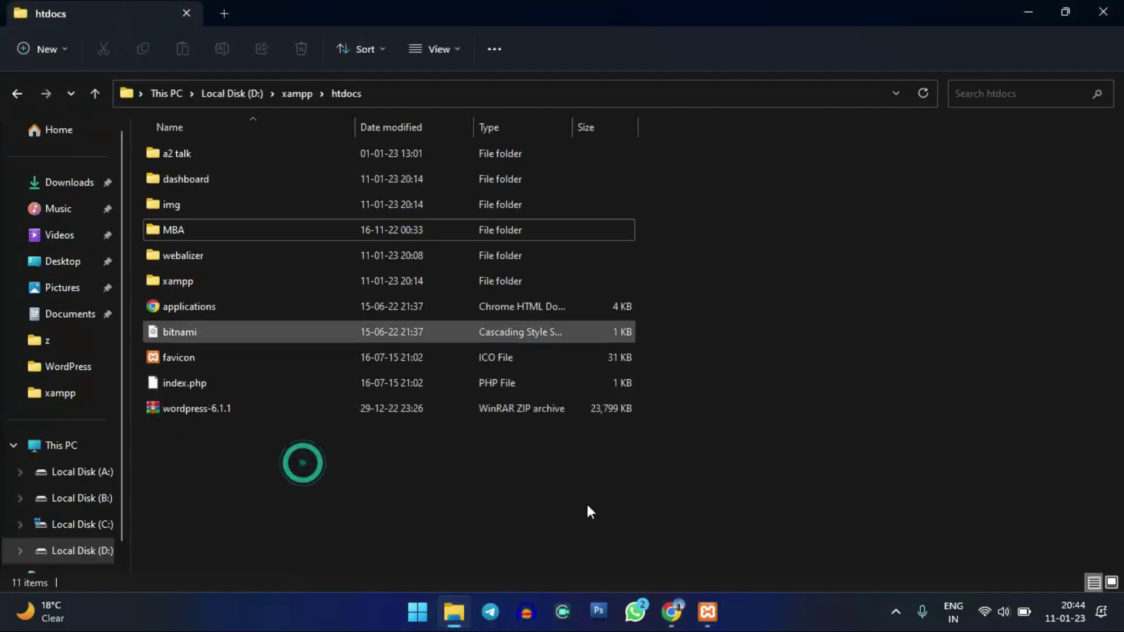
{"action": "left_click", "coordinate": [671, 612]}
- Check the MBA folder in htdocs, then open a new blank Chrome tab
{"action": "left_click", "coordinate": [707, 611]}
{"action": "left_click", "coordinate": [672, 612]}
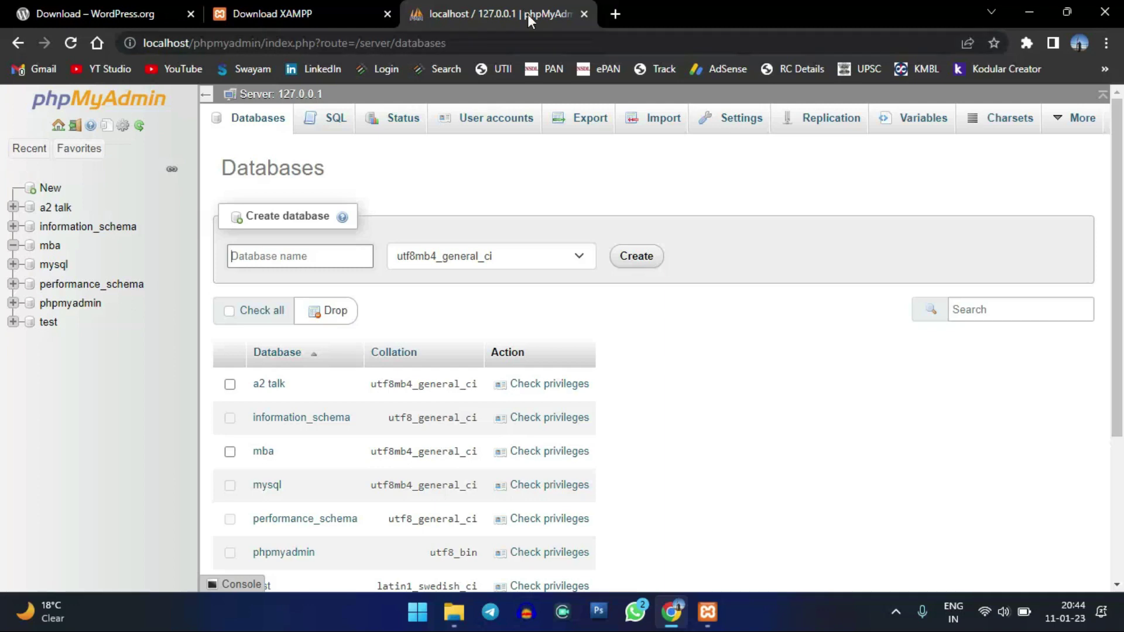
{"action": "left_click", "coordinate": [453, 611]}
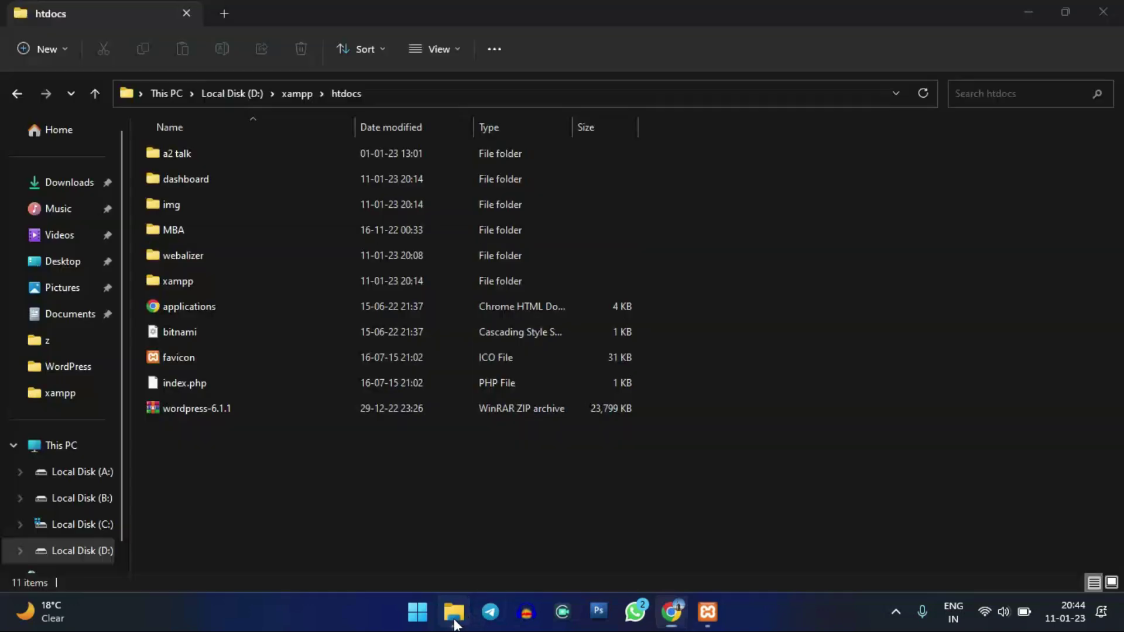
{"action": "left_click", "coordinate": [210, 227]}
{"action": "left_click", "coordinate": [671, 611]}
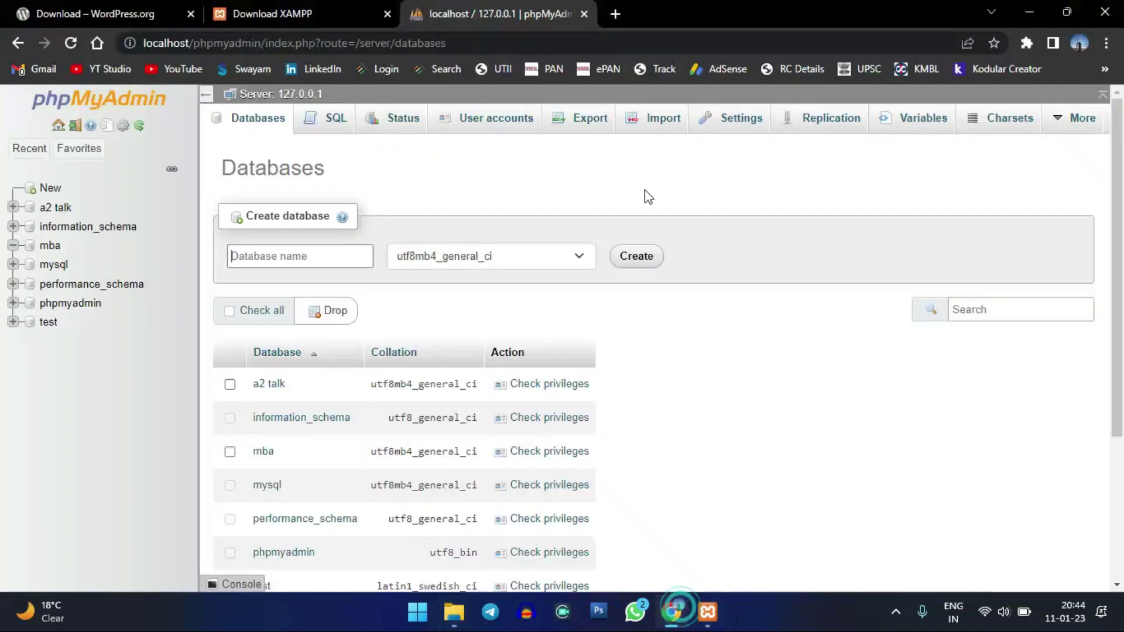
{"action": "left_click", "coordinate": [615, 14]}
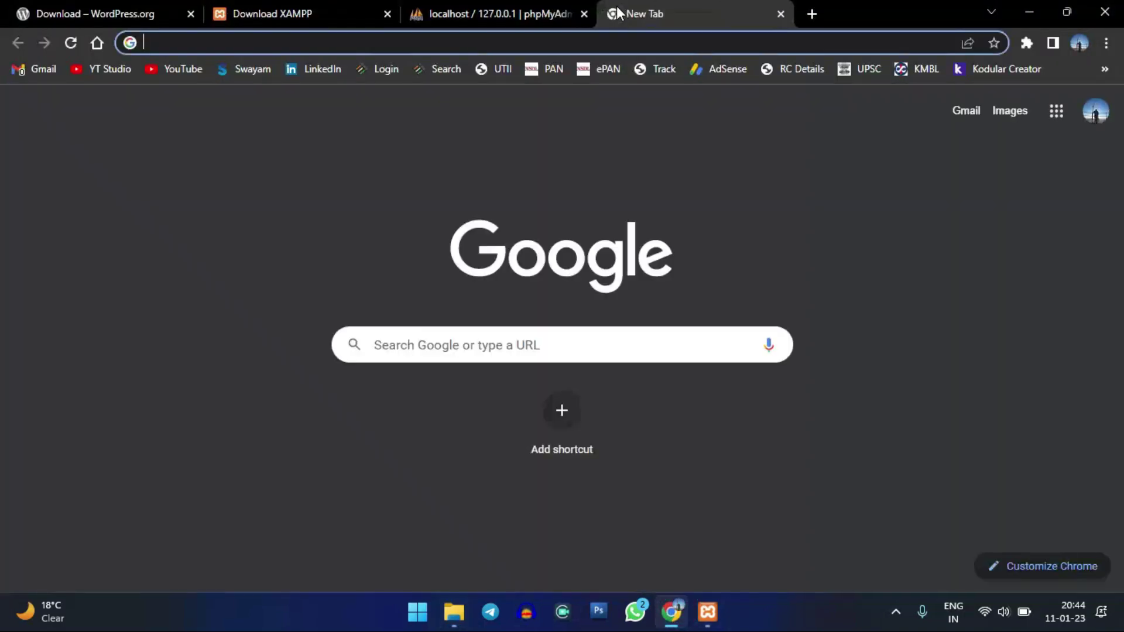
- Load localhost/mba in the new tab to start the WordPress setup
{"action": "type", "text": "localho"}
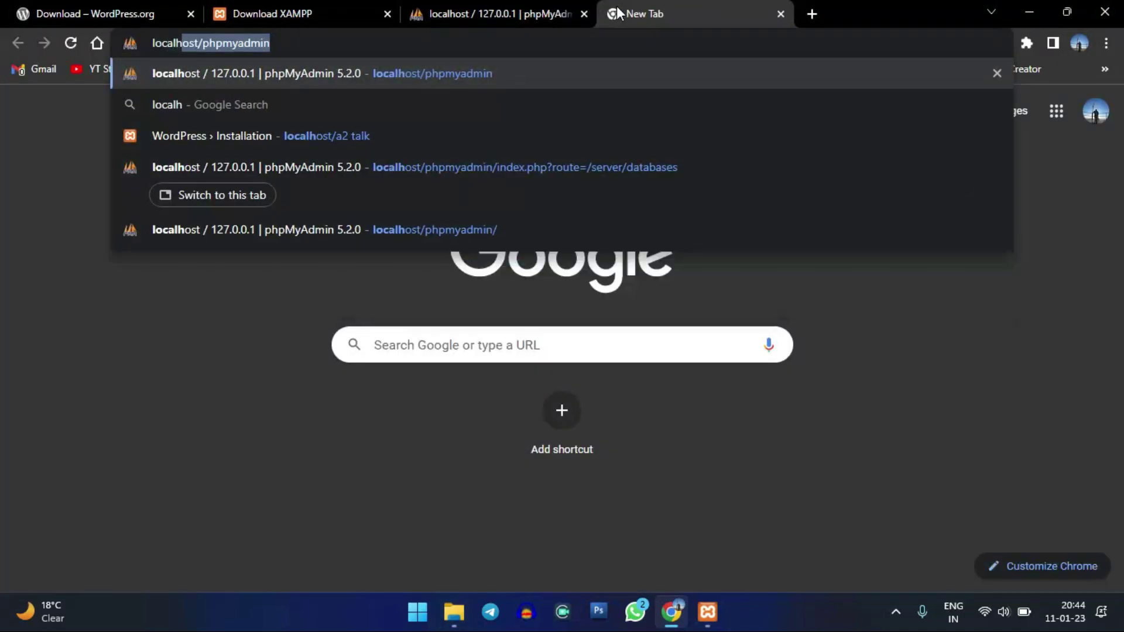
{"action": "type", "text": "st"}
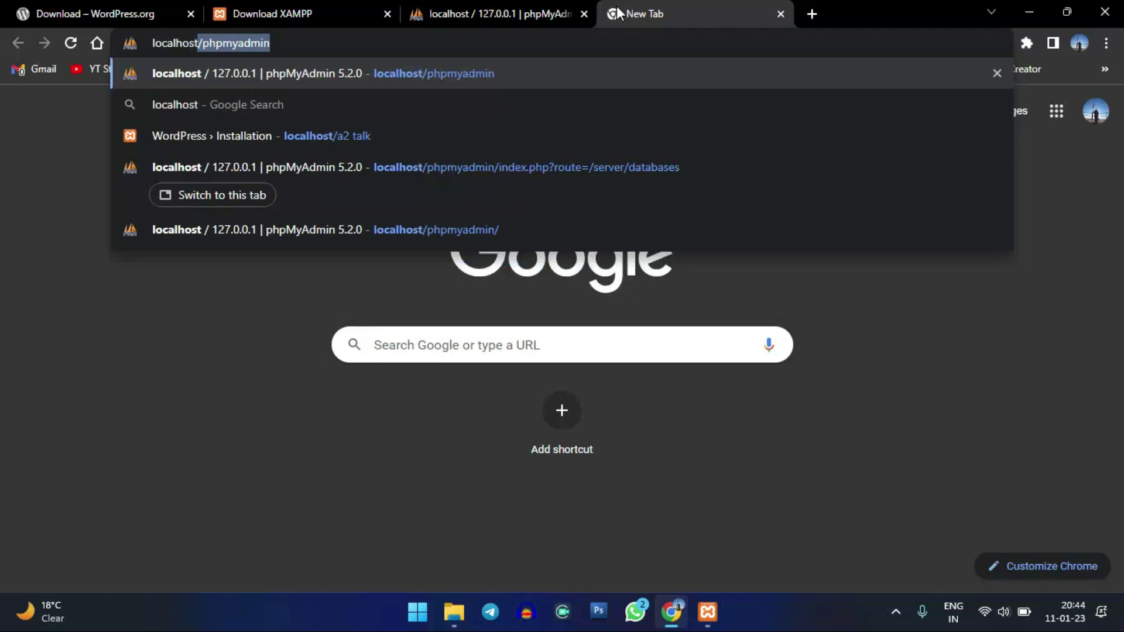
{"action": "type", "text": "/"}
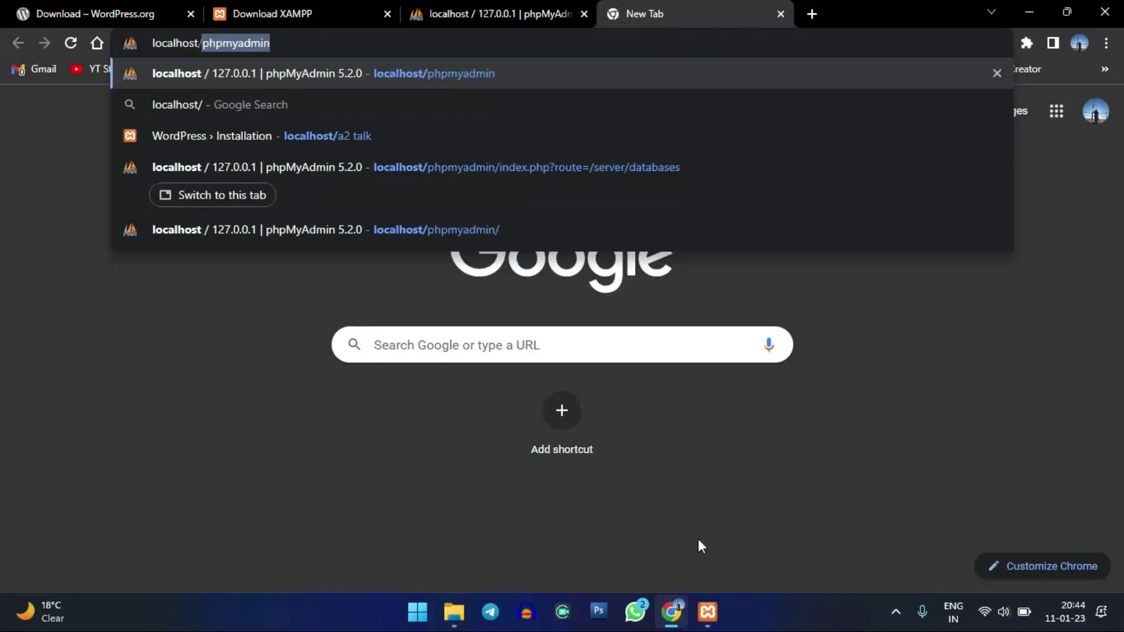
{"action": "left_click", "coordinate": [454, 612]}
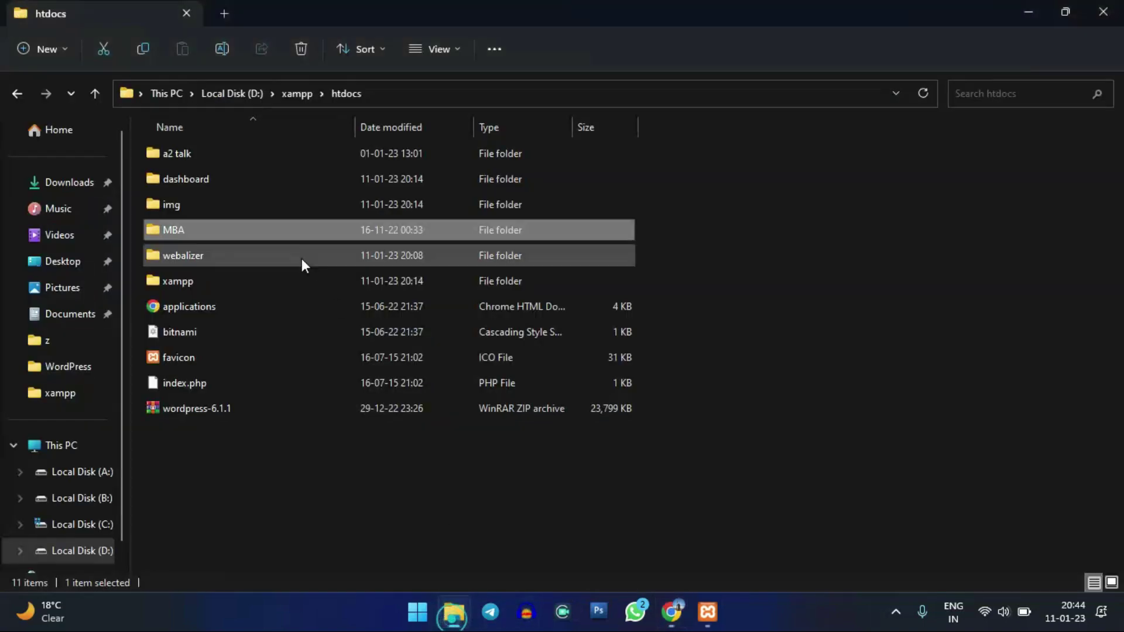
{"action": "left_click", "coordinate": [707, 615]}
{"action": "left_click", "coordinate": [671, 612]}
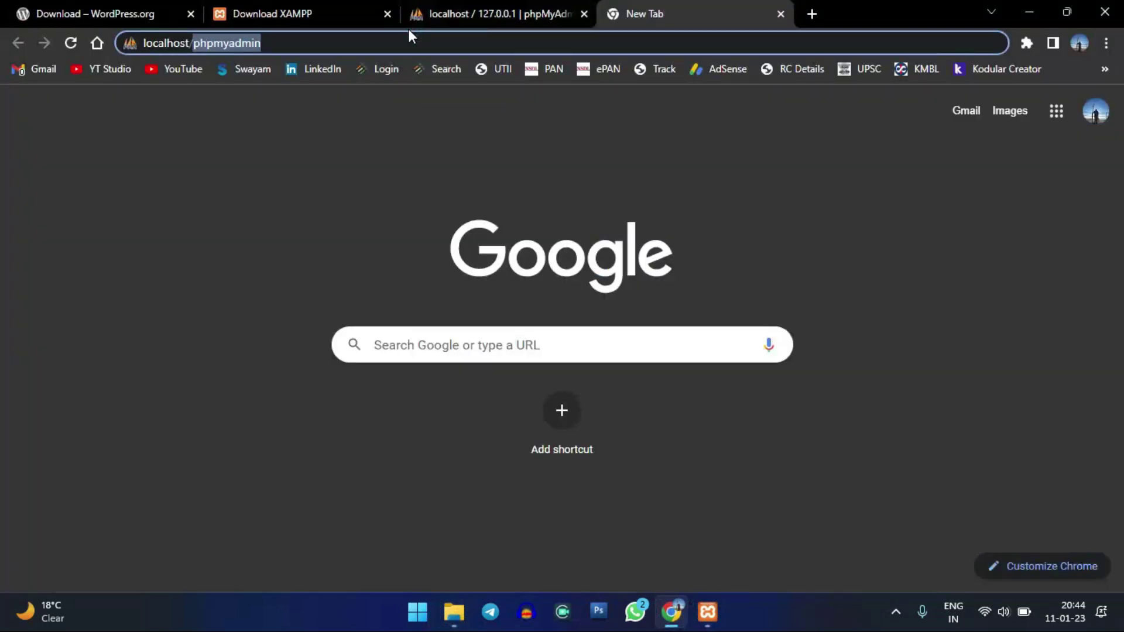
{"action": "key", "text": "BackSpace"}
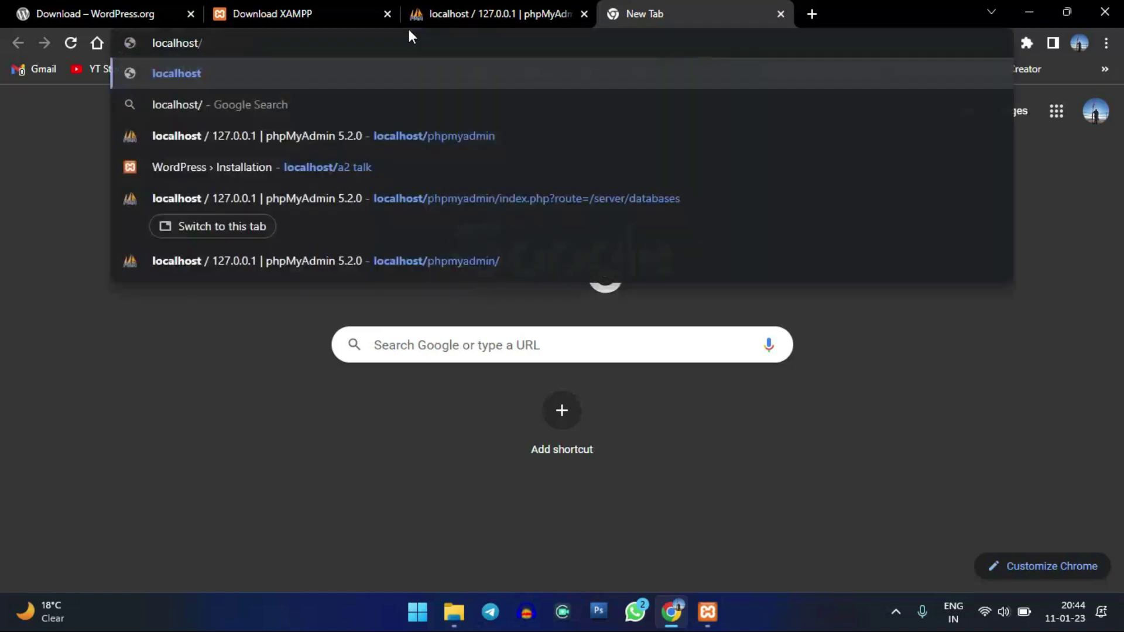
{"action": "type", "text": "mba"}
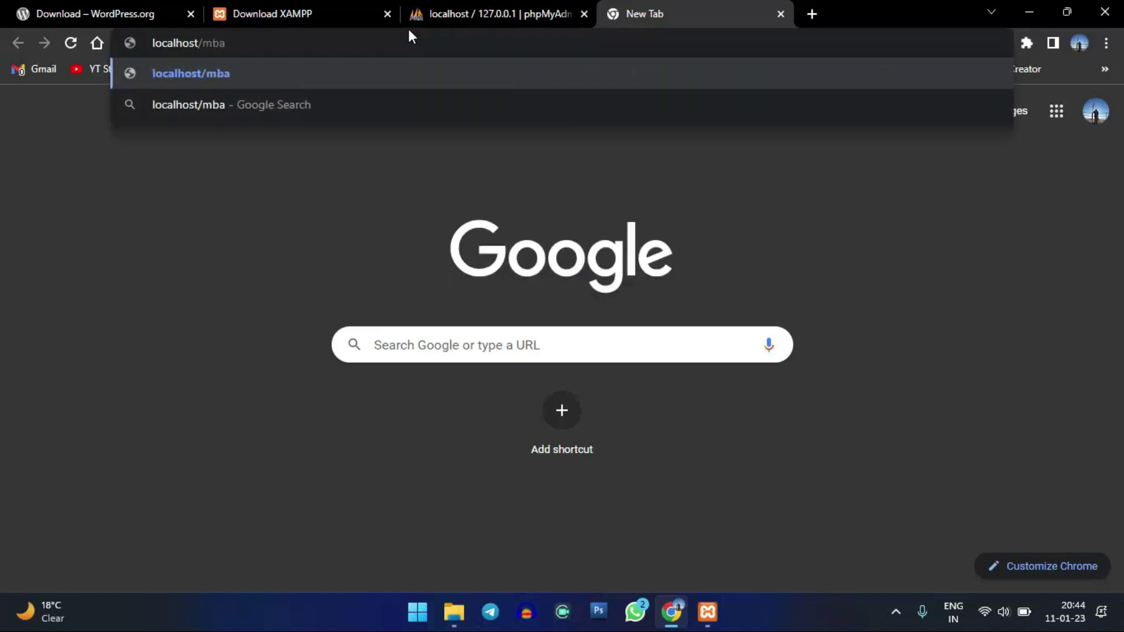
{"action": "key", "text": "Return"}
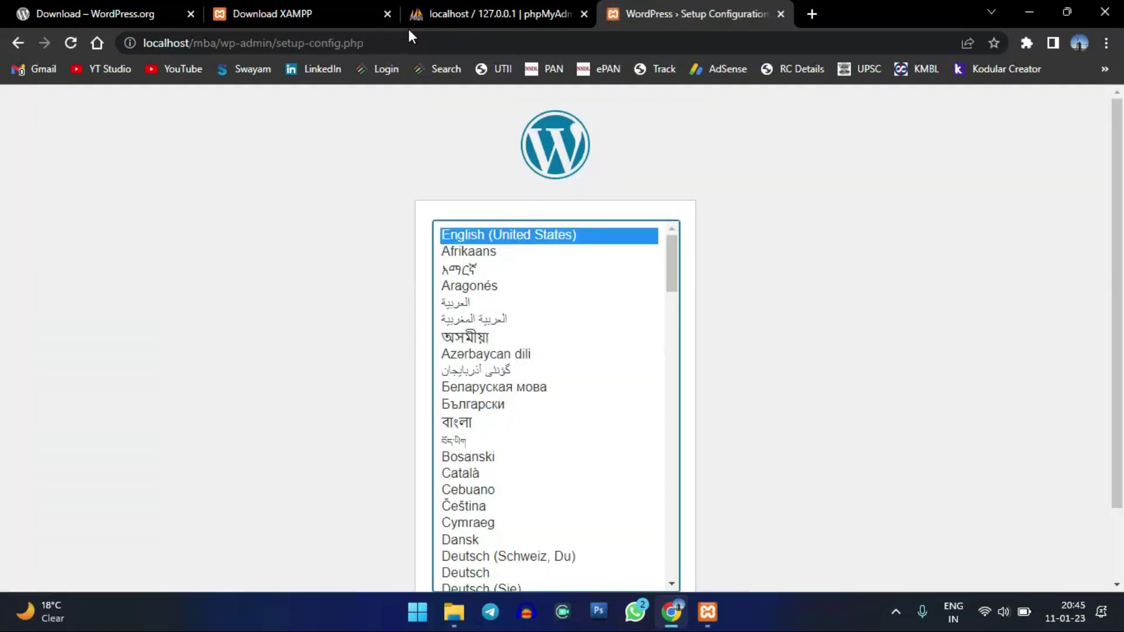
- Keep English (United States) as the setup language and continue
{"action": "left_click", "coordinate": [550, 13]}
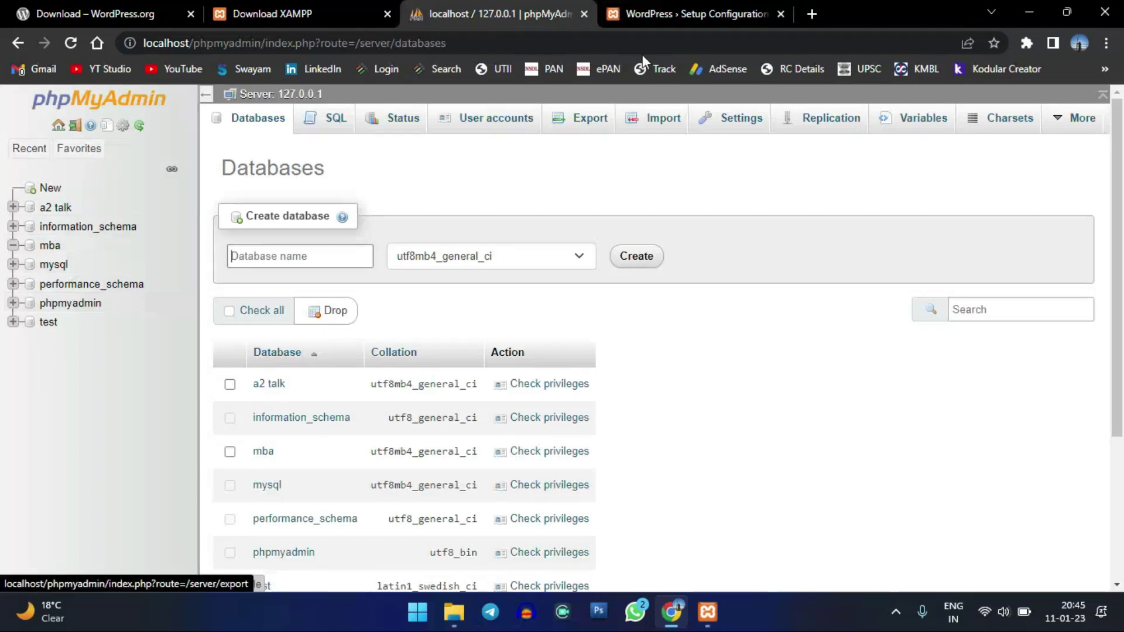
{"action": "left_click", "coordinate": [724, 8]}
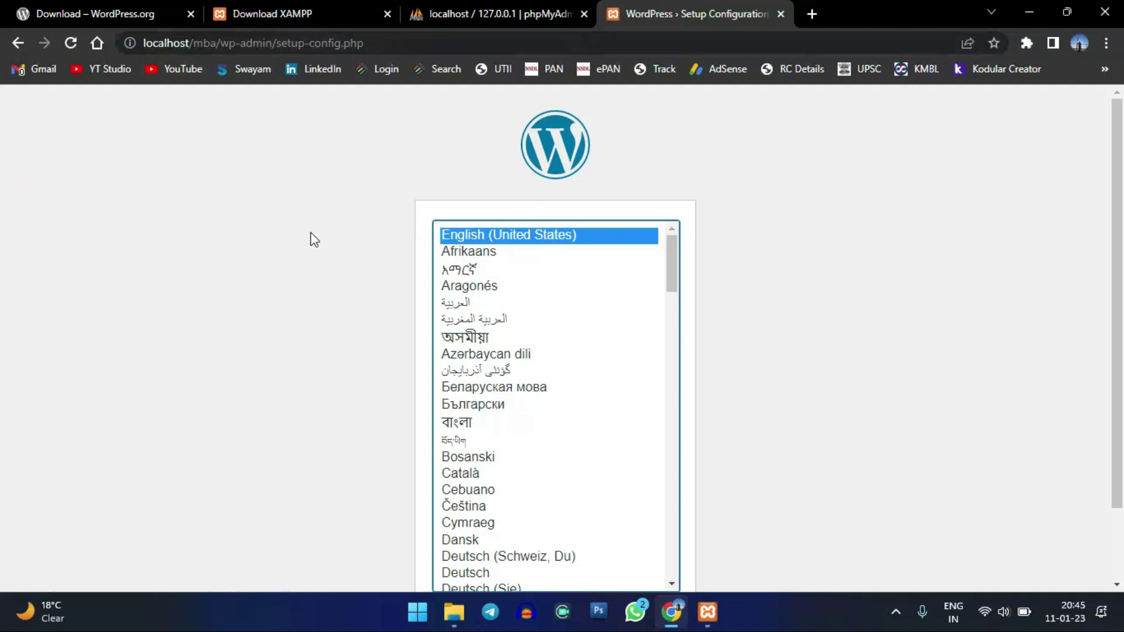
{"action": "scroll", "coordinate": [610, 378], "scroll_direction": "down", "scroll_amount": 10}
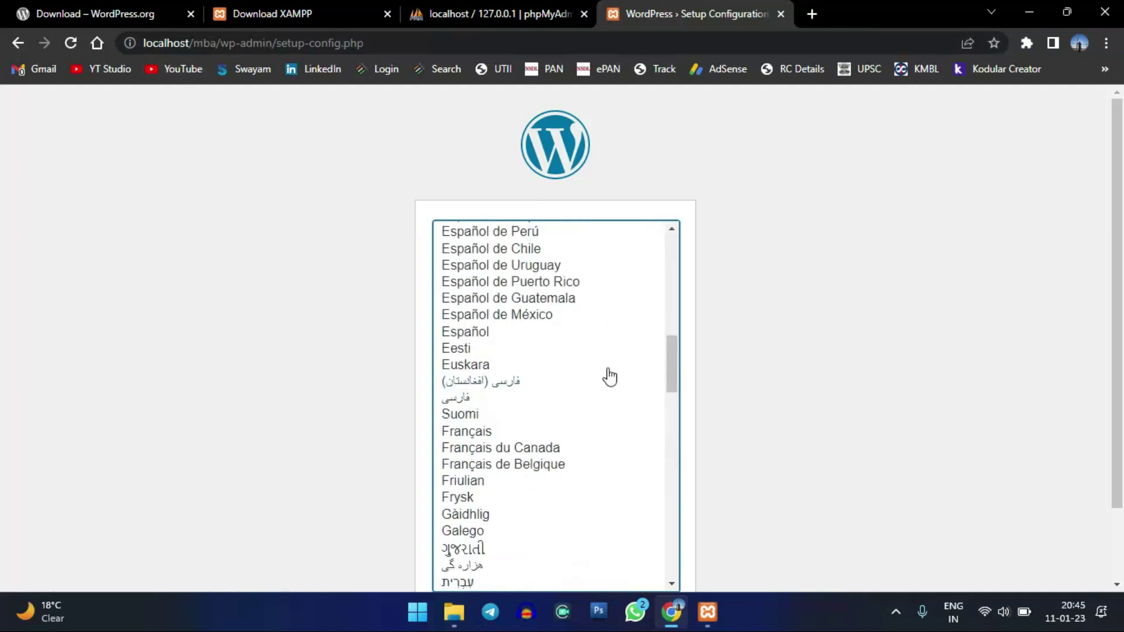
{"action": "scroll", "coordinate": [609, 378], "scroll_direction": "up", "scroll_amount": 8}
{"action": "scroll", "coordinate": [609, 377], "scroll_direction": "down", "scroll_amount": 20}
{"action": "scroll", "coordinate": [610, 380], "scroll_direction": "up", "scroll_amount": 6}
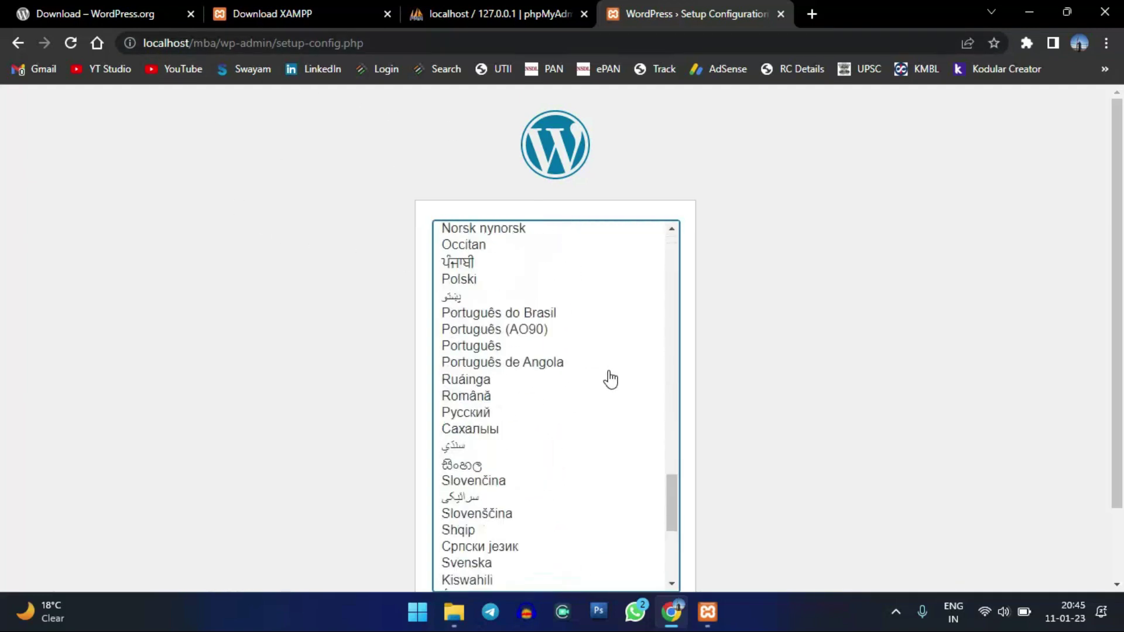
{"action": "scroll", "coordinate": [610, 379], "scroll_direction": "up", "scroll_amount": 20}
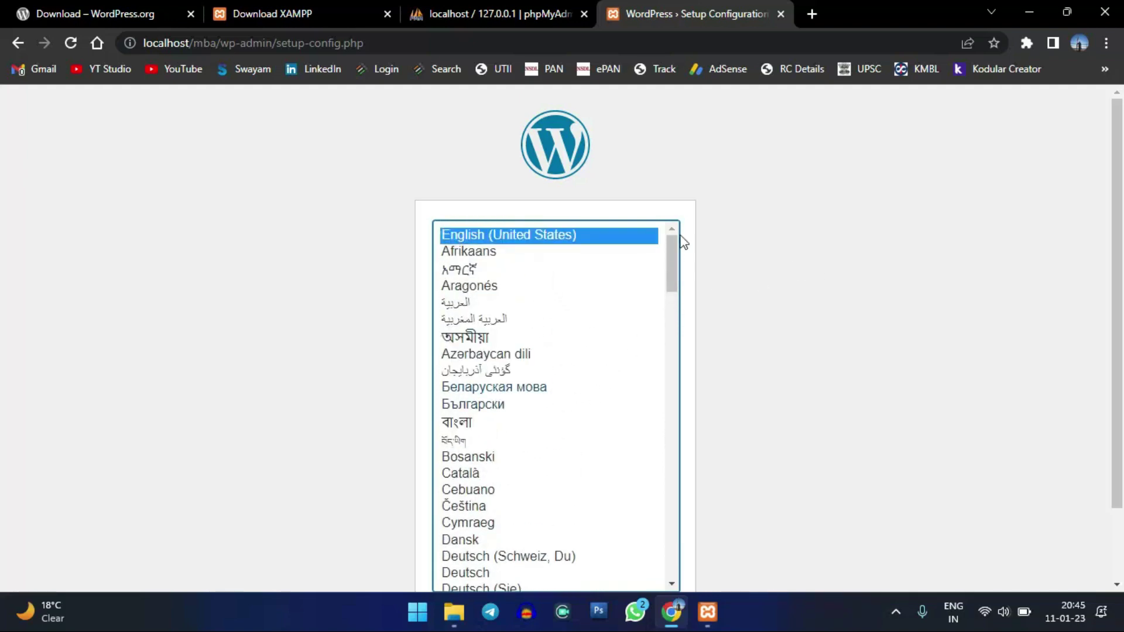
{"action": "scroll", "coordinate": [760, 304], "scroll_direction": "down", "scroll_amount": 1}
{"action": "scroll", "coordinate": [766, 309], "scroll_direction": "down", "scroll_amount": 1}
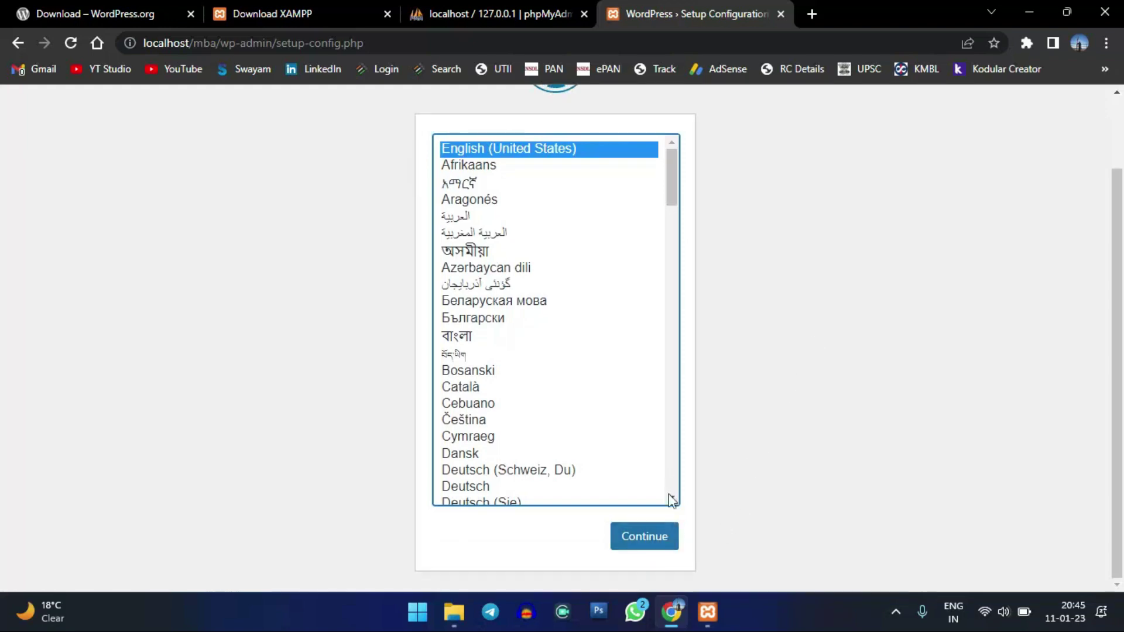
{"action": "left_click", "coordinate": [649, 538]}
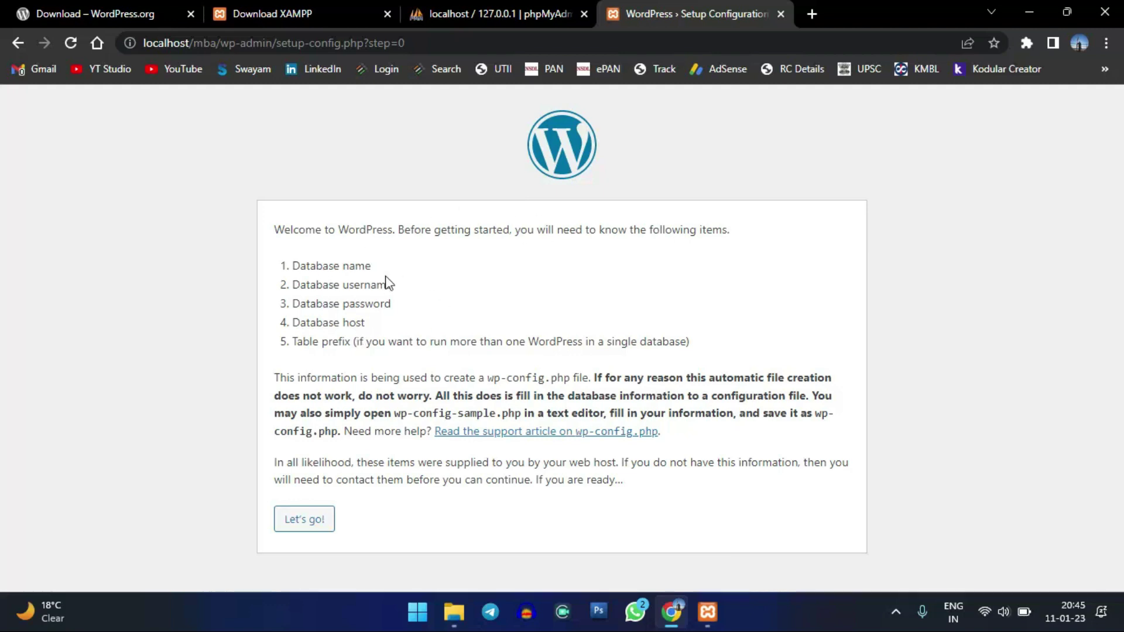
- Review the required database details, then proceed with Let's go! to the connection form
{"action": "left_click_drag", "start_coordinate": [284, 261], "coordinate": [365, 303]}
{"action": "left_click", "coordinate": [339, 320]}
{"action": "left_click", "coordinate": [462, 14]}
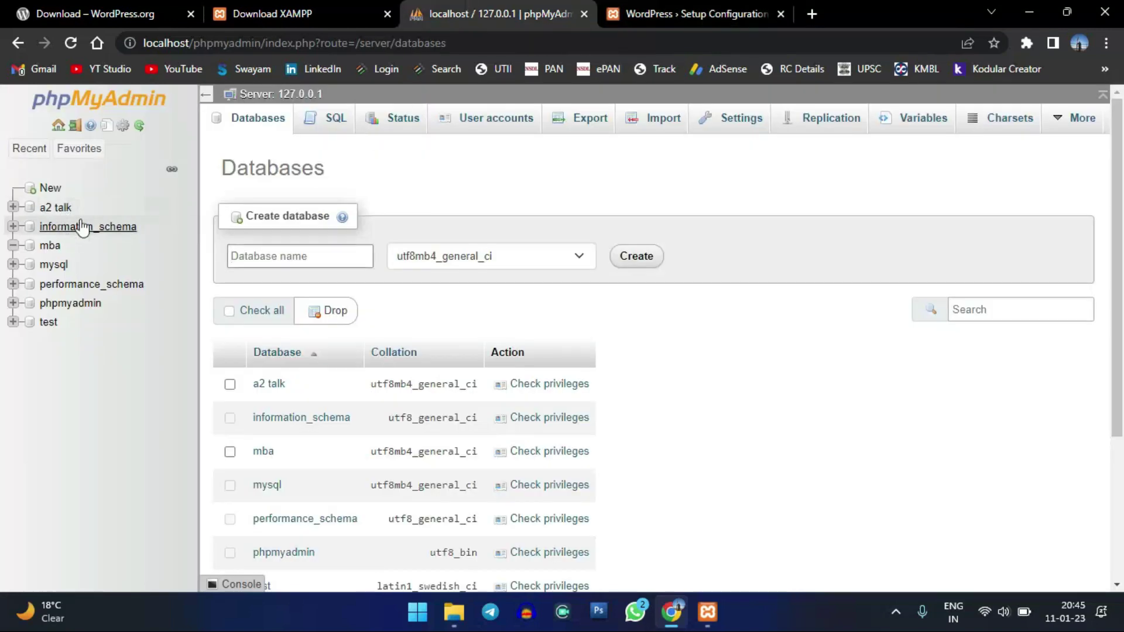
{"action": "left_click", "coordinate": [738, 8]}
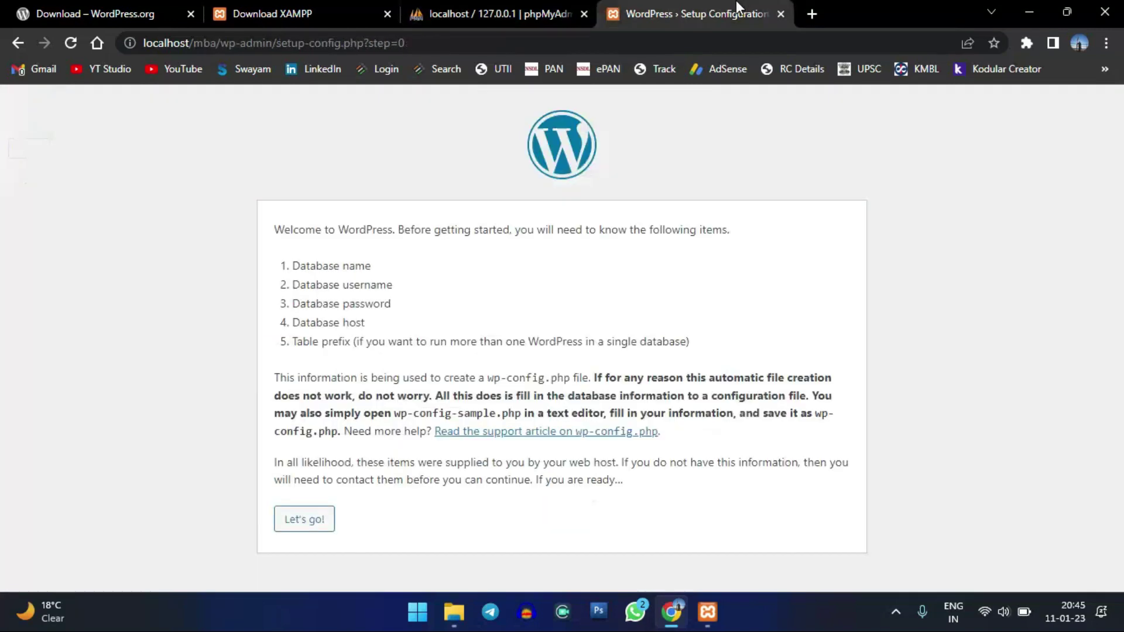
{"action": "left_click", "coordinate": [483, 14]}
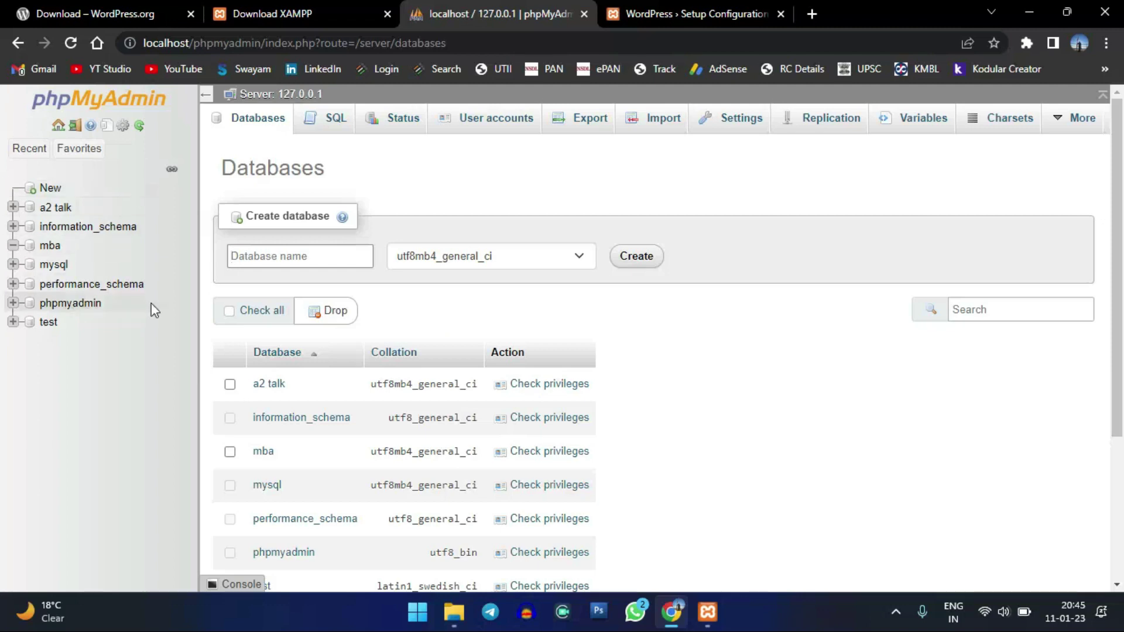
{"action": "left_click", "coordinate": [454, 611]}
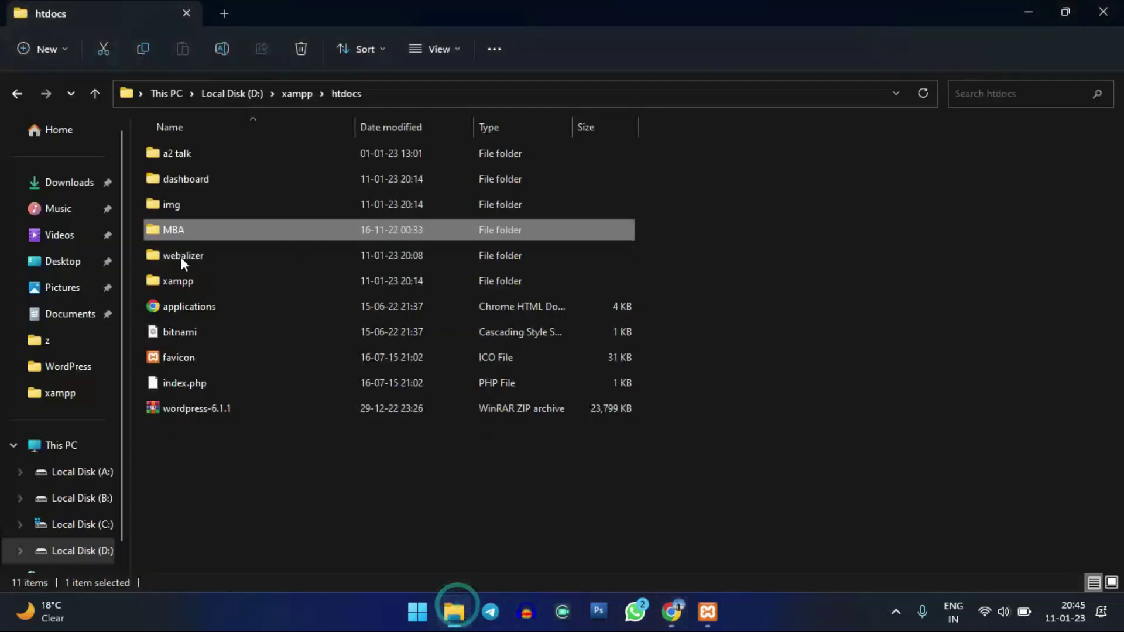
{"action": "left_click", "coordinate": [708, 614]}
{"action": "left_click", "coordinate": [672, 612]}
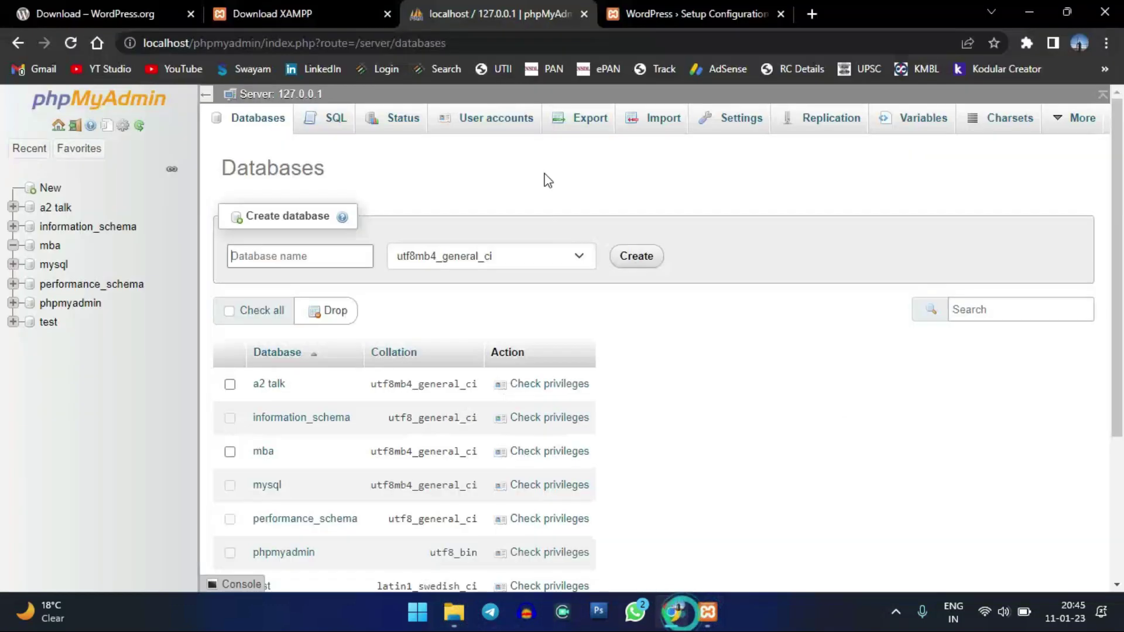
{"action": "left_click", "coordinate": [747, 9]}
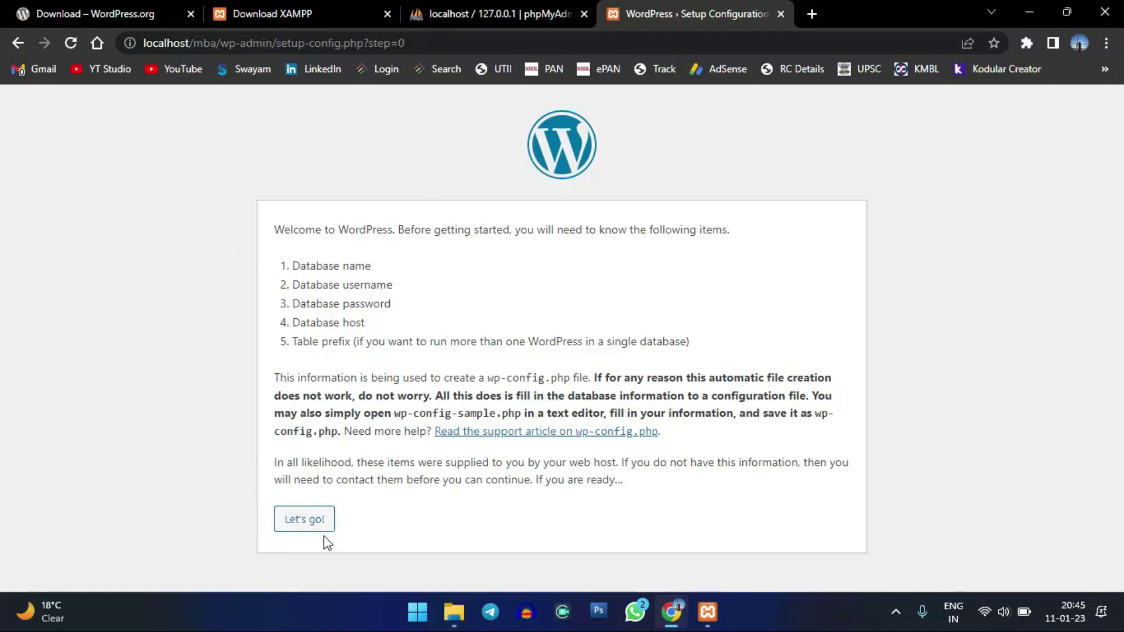
{"action": "left_click", "coordinate": [305, 520]}
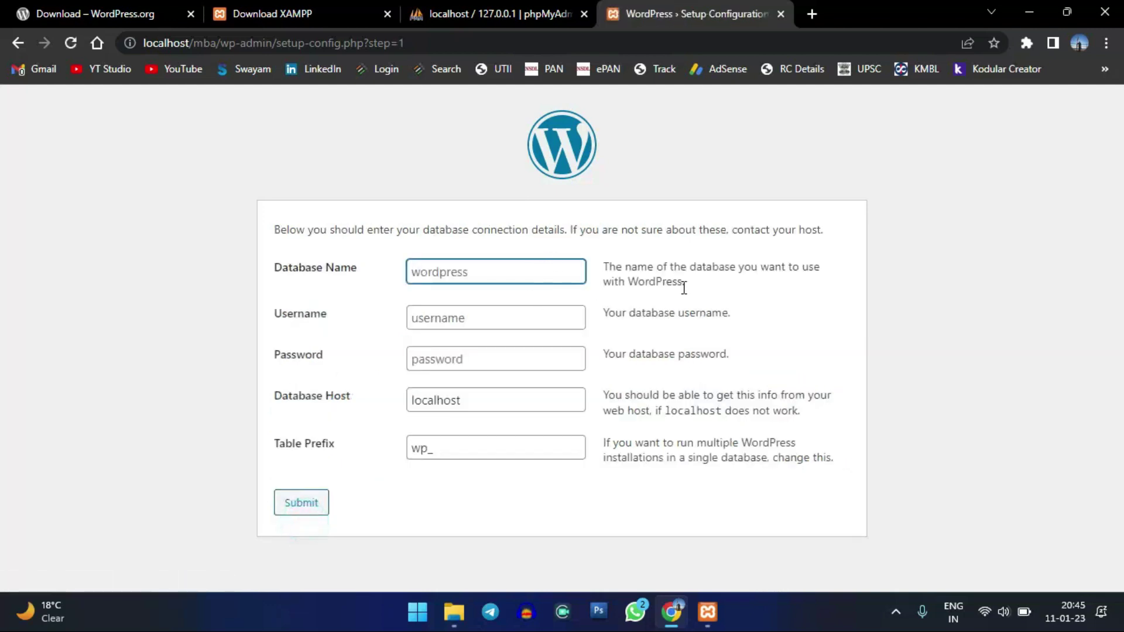
- Enter MBA as the database name and root as the database username
{"action": "left_click", "coordinate": [491, 276]}
{"action": "left_click", "coordinate": [469, 269]}
{"action": "type", "text": "MBA"}
{"action": "left_click", "coordinate": [517, 313]}
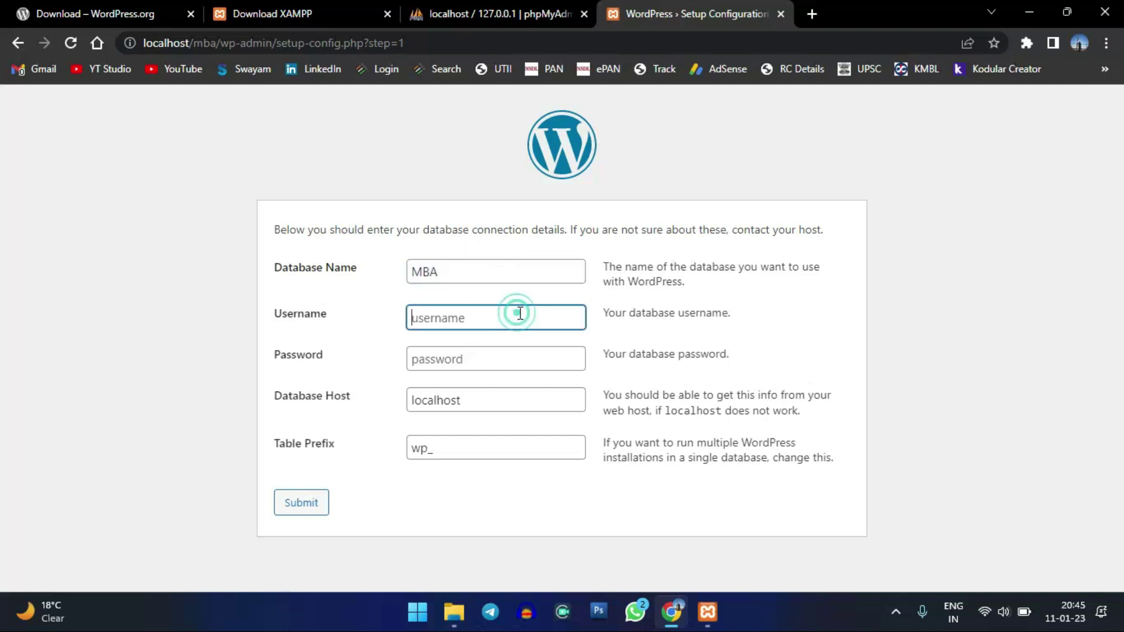
{"action": "left_click", "coordinate": [470, 280]}
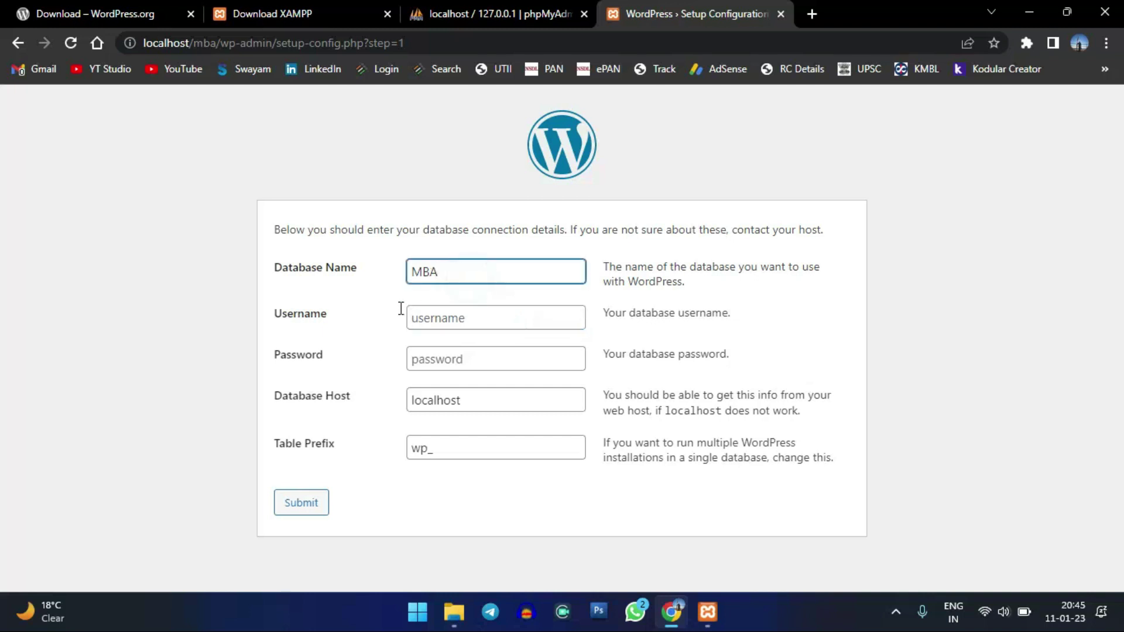
{"action": "left_click", "coordinate": [341, 319]}
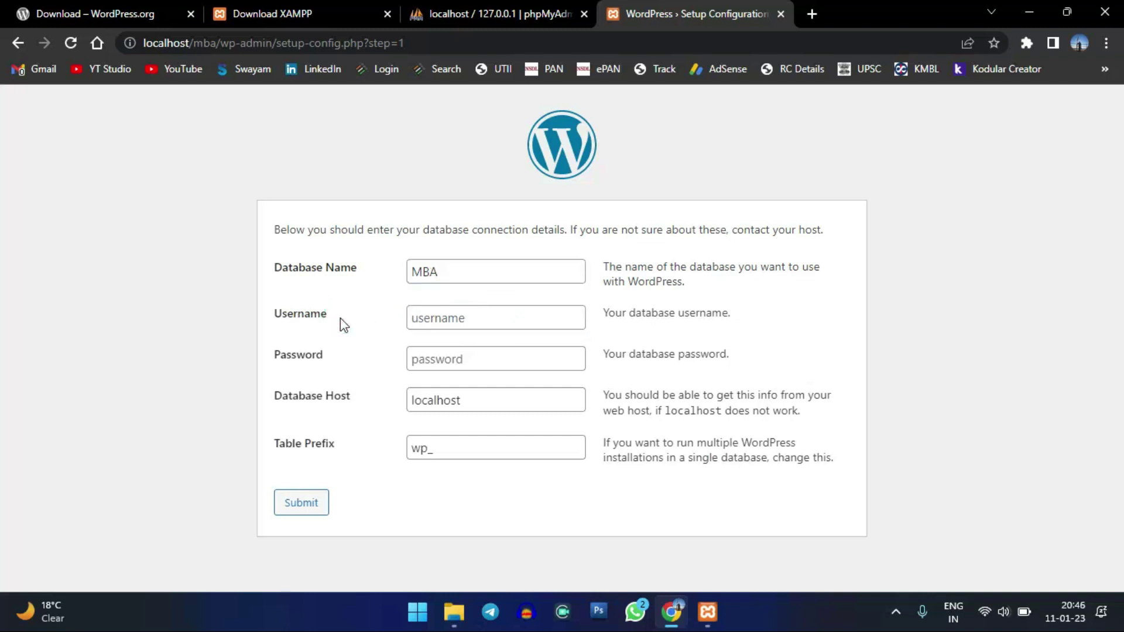
{"action": "left_click", "coordinate": [313, 319]}
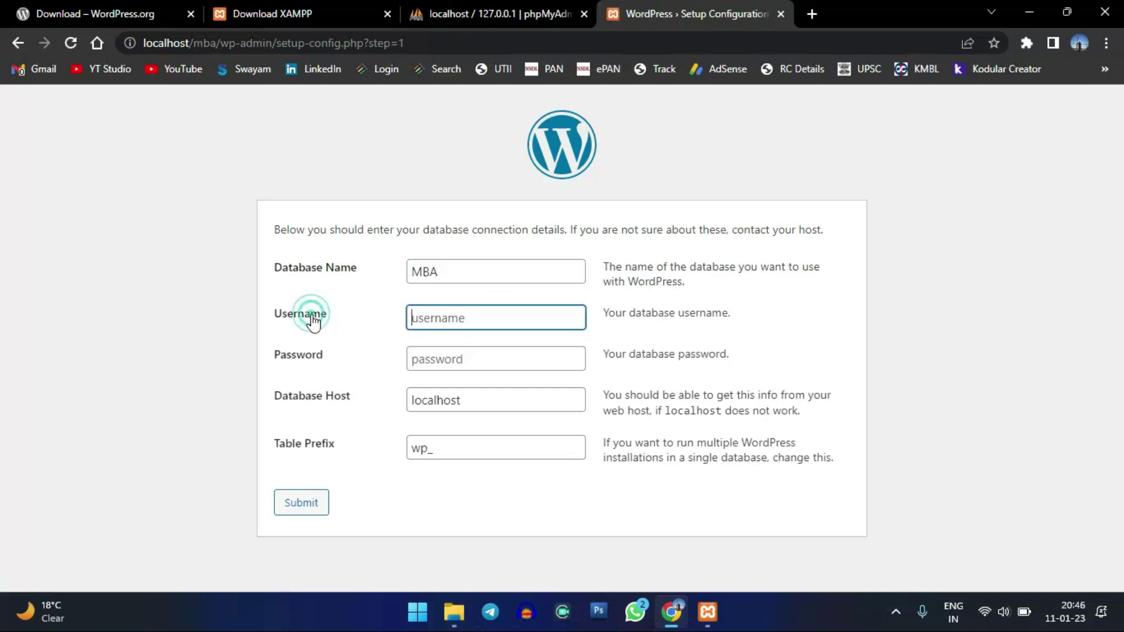
{"action": "left_click", "coordinate": [437, 311]}
{"action": "type", "text": "root"}
- Leave the password blank, recheck MBA and root, and keep host localhost with prefix wp_
{"action": "left_click", "coordinate": [508, 356]}
{"action": "left_click", "coordinate": [705, 357]}
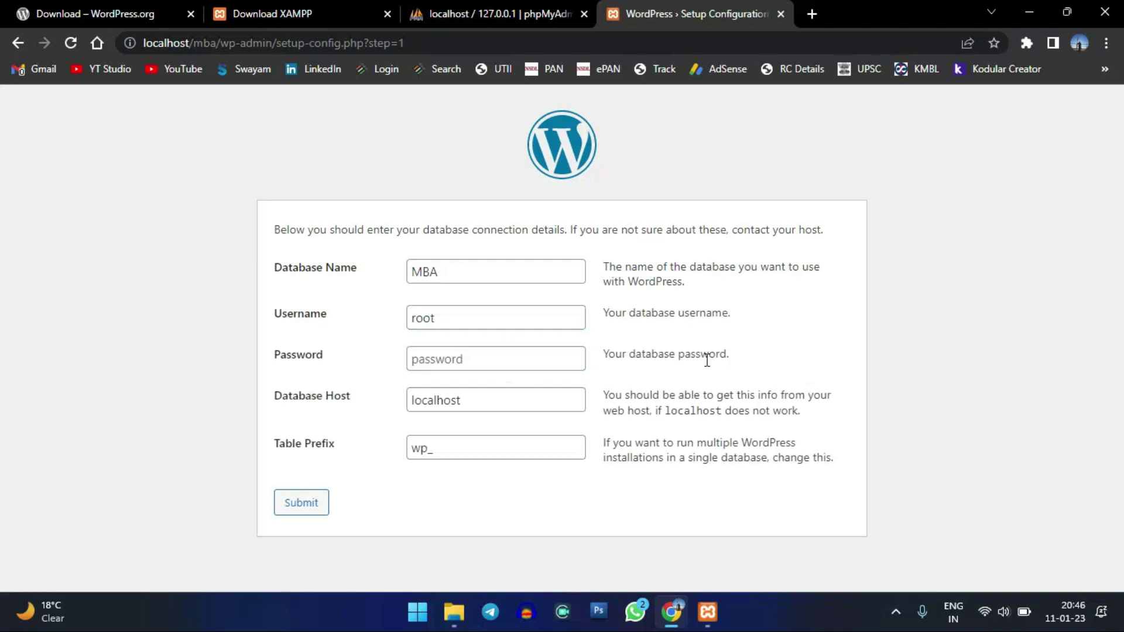
{"action": "left_click", "coordinate": [502, 304]}
{"action": "left_click", "coordinate": [509, 312]}
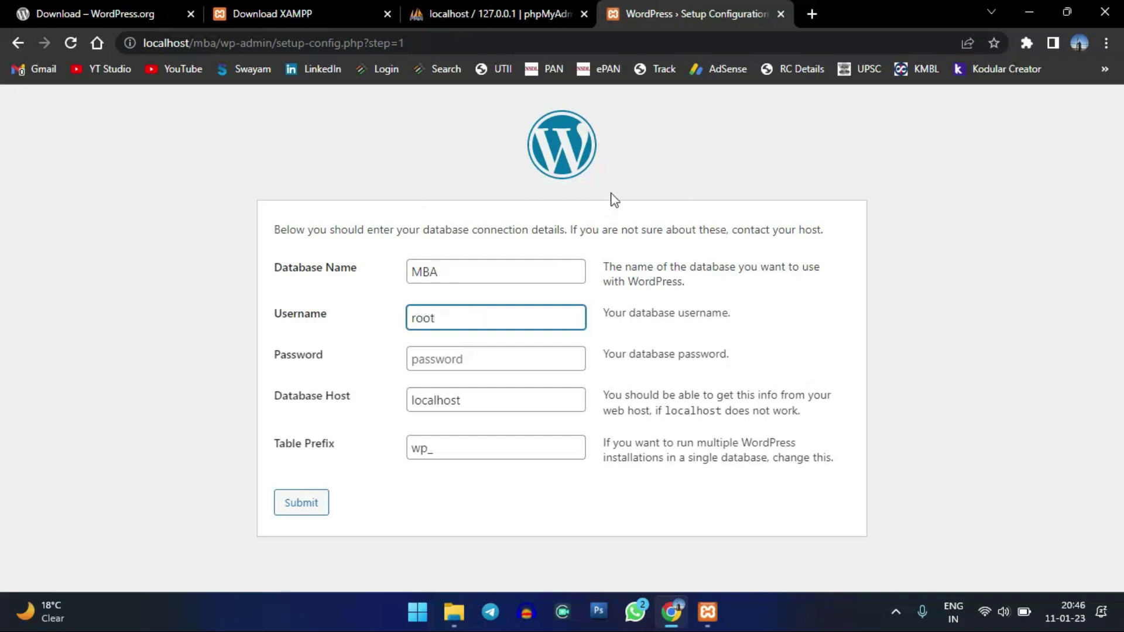
{"action": "double_click", "coordinate": [465, 319]}
{"action": "left_click", "coordinate": [468, 321]}
{"action": "left_click", "coordinate": [490, 275]}
{"action": "left_click", "coordinate": [524, 325]}
{"action": "left_click", "coordinate": [520, 323]}
{"action": "left_click", "coordinate": [469, 323]}
{"action": "left_click", "coordinate": [494, 396]}
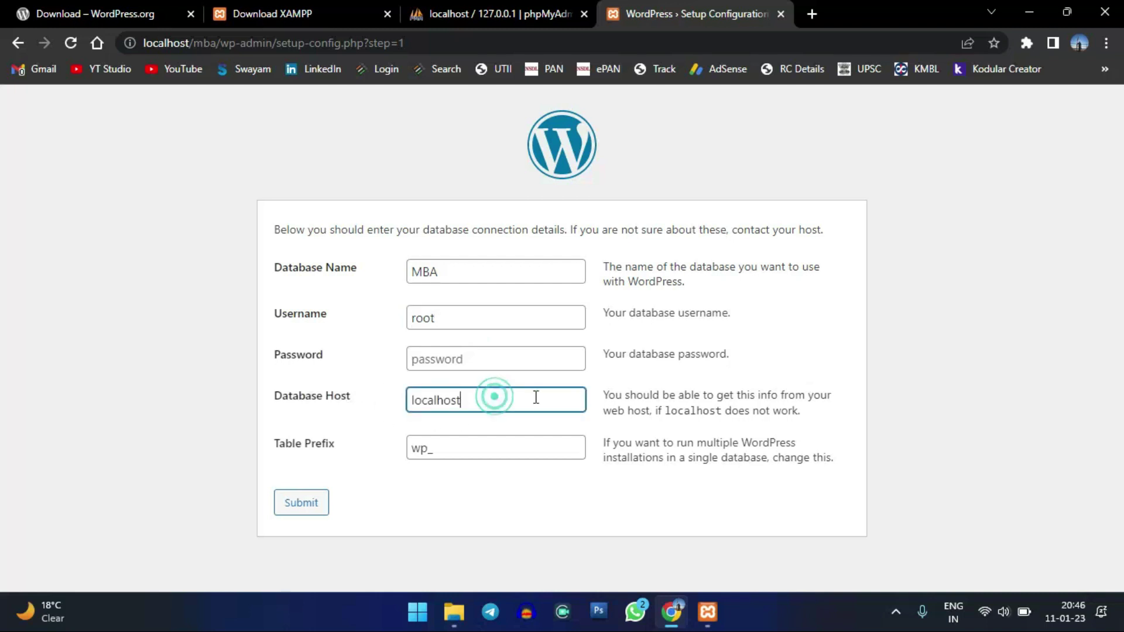
{"action": "left_click", "coordinate": [657, 395]}
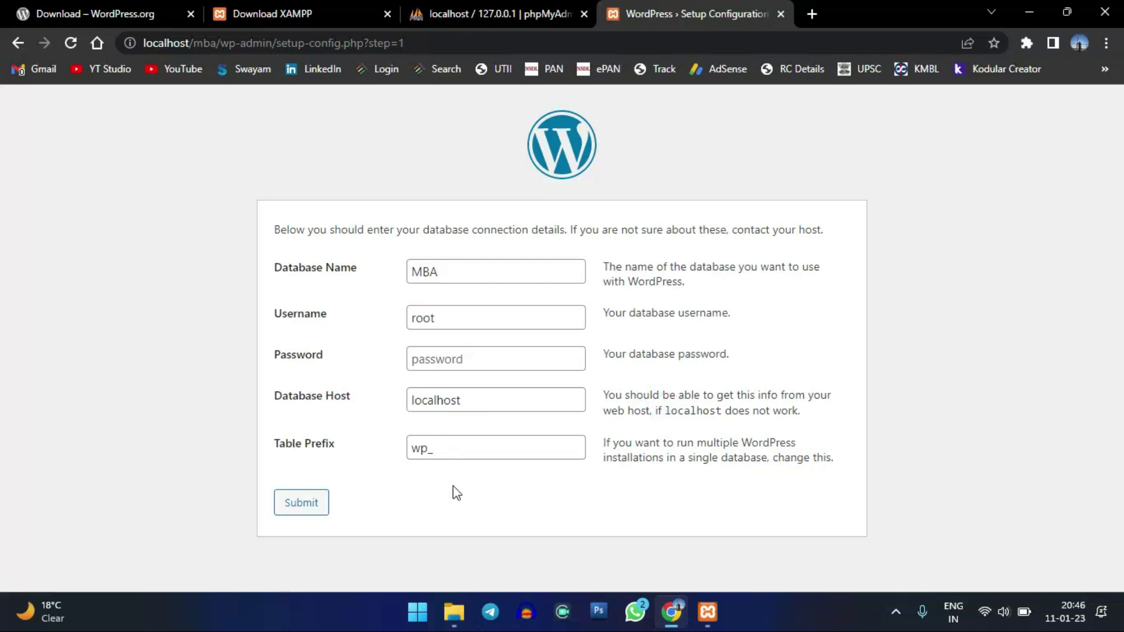
- Check the phpMyAdmin database list, then submit the MBA/root/localhost connection details
{"action": "left_click", "coordinate": [484, 22]}
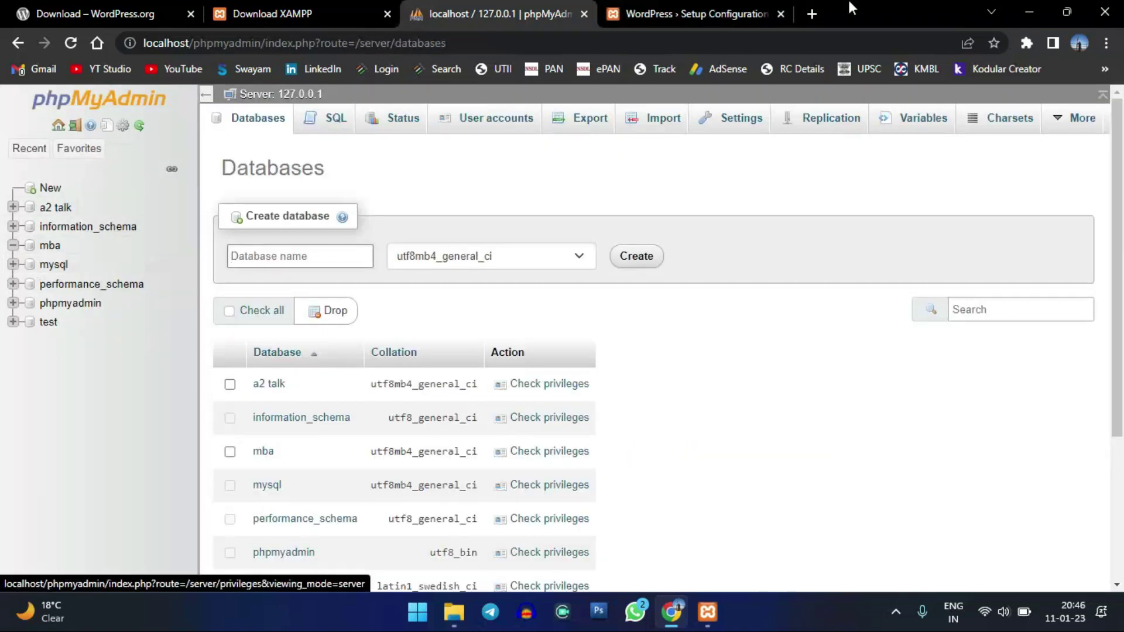
{"action": "left_click", "coordinate": [702, 14]}
{"action": "left_click", "coordinate": [465, 314]}
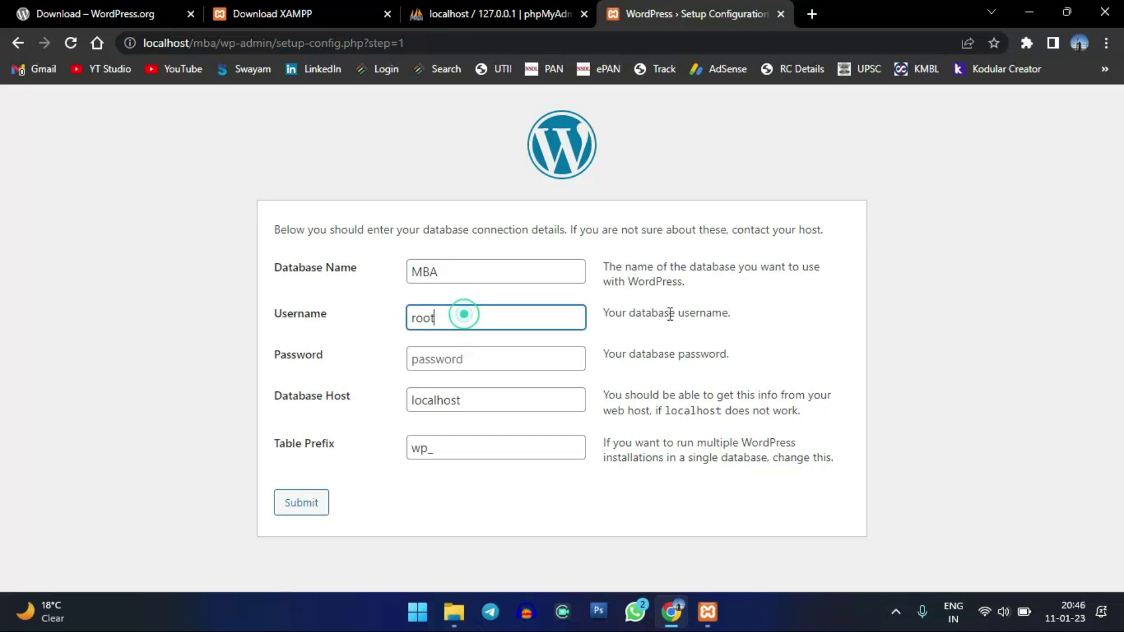
{"action": "left_click", "coordinate": [784, 312]}
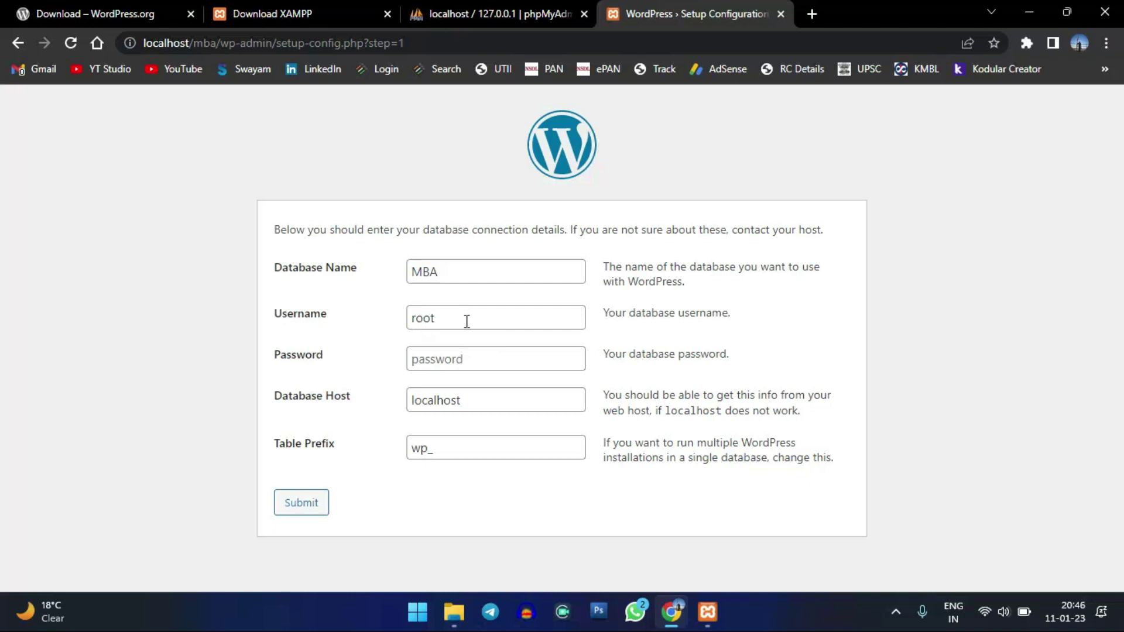
{"action": "left_click", "coordinate": [673, 326]}
{"action": "left_click", "coordinate": [304, 502]}
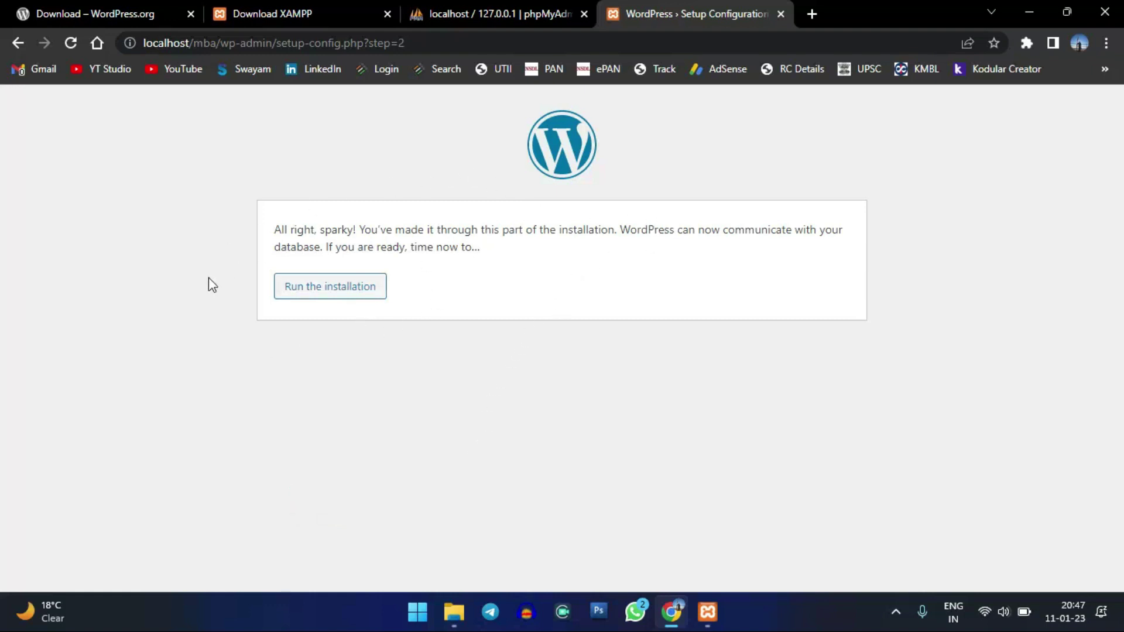
- Run the installation to reach the site information form
{"action": "left_click", "coordinate": [320, 288]}
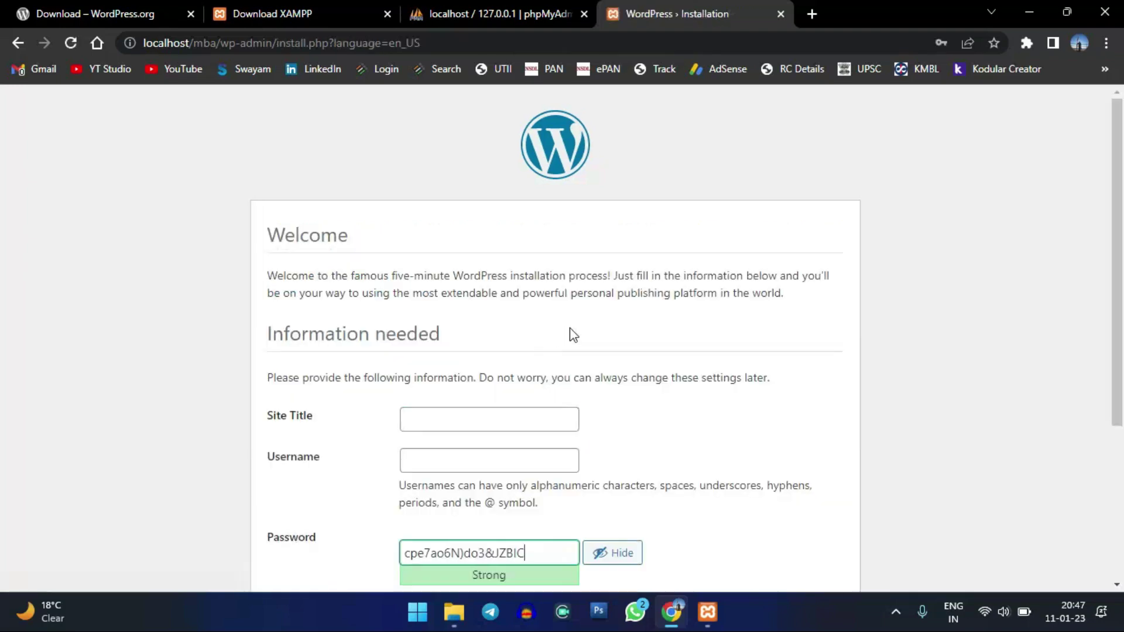
{"action": "scroll", "coordinate": [770, 242], "scroll_direction": "down", "scroll_amount": 3}
{"action": "scroll", "coordinate": [770, 241], "scroll_direction": "up", "scroll_amount": 1}
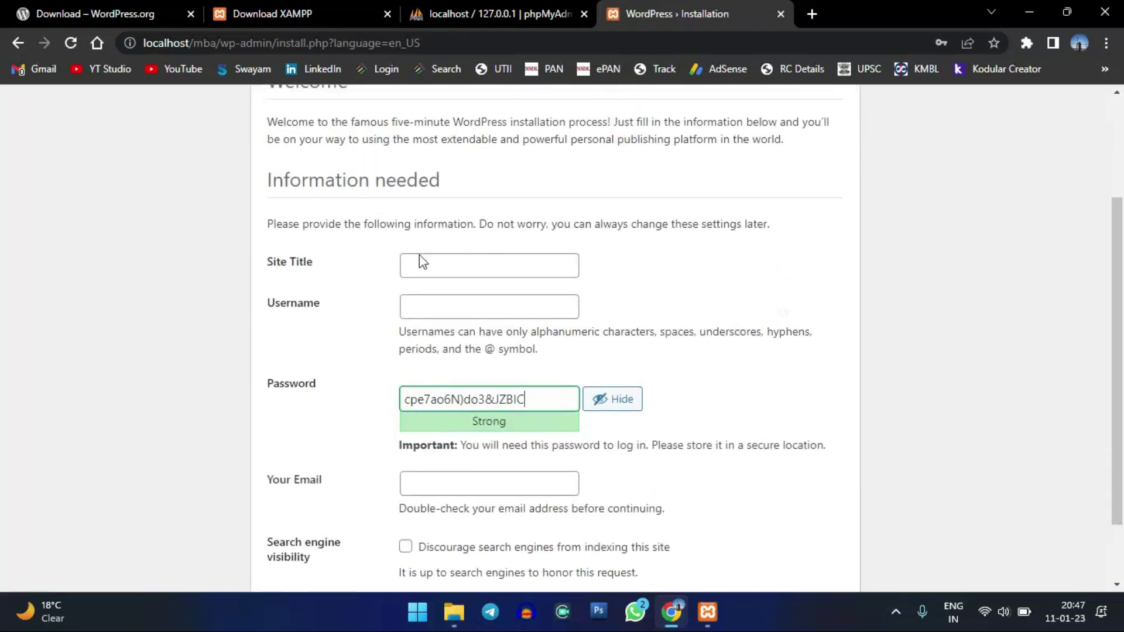
{"action": "left_click", "coordinate": [469, 260]}
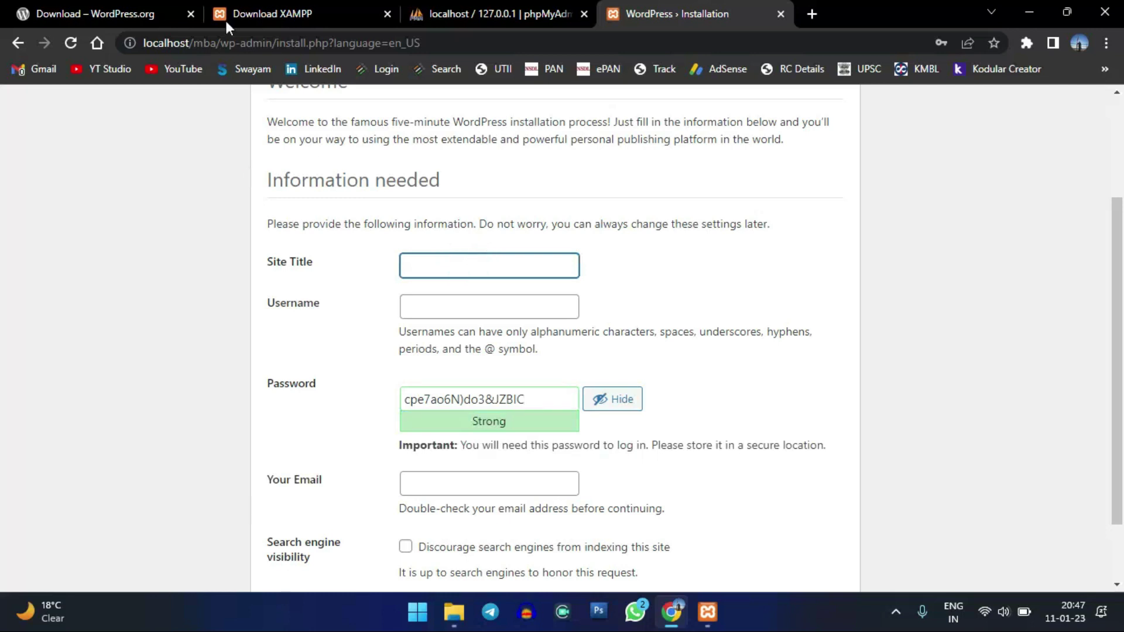
- Enter MBA as the Site Title after glancing at the other open tabs
{"action": "left_click", "coordinate": [83, 8]}
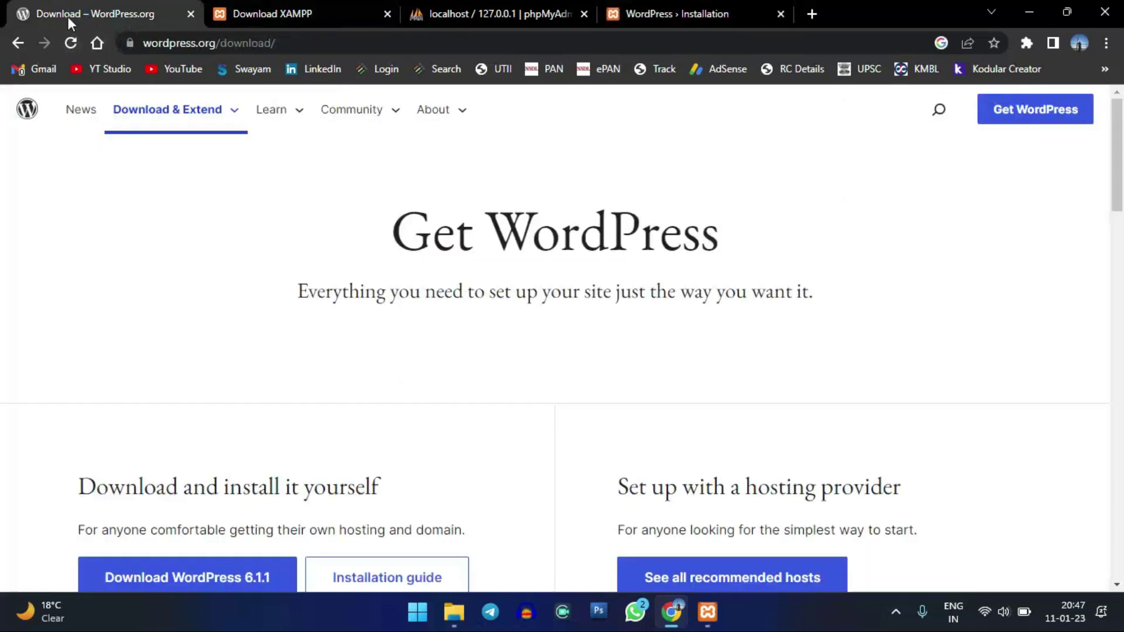
{"action": "left_click", "coordinate": [264, 8]}
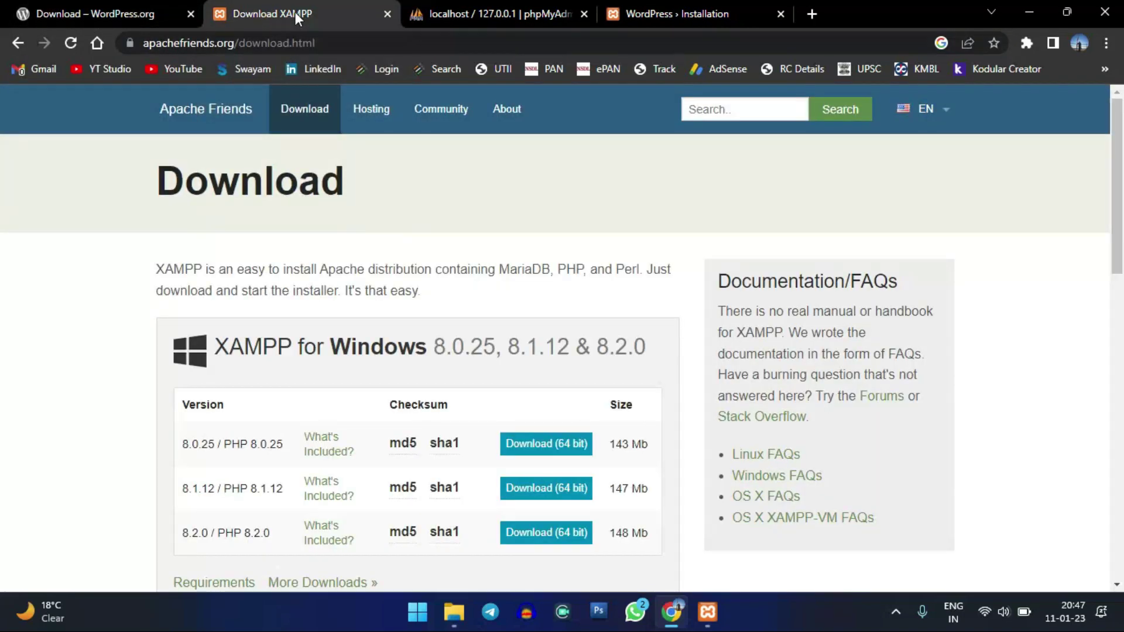
{"action": "left_click", "coordinate": [513, 10]}
{"action": "left_click", "coordinate": [681, 11]}
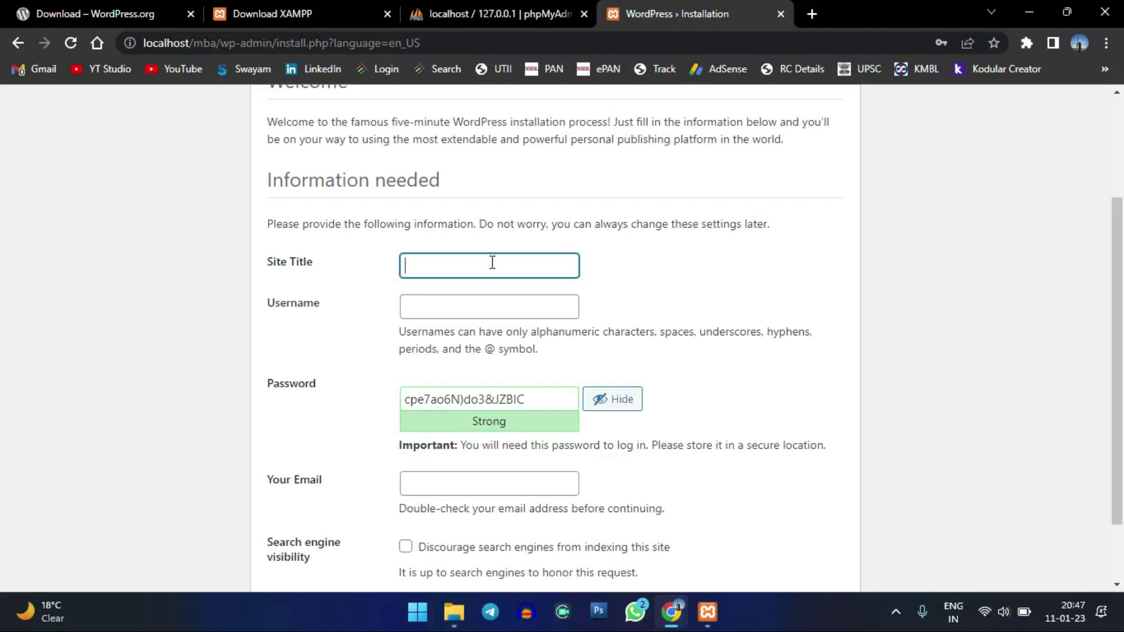
{"action": "type", "text": "MBA"}
{"action": "left_click", "coordinate": [488, 13]}
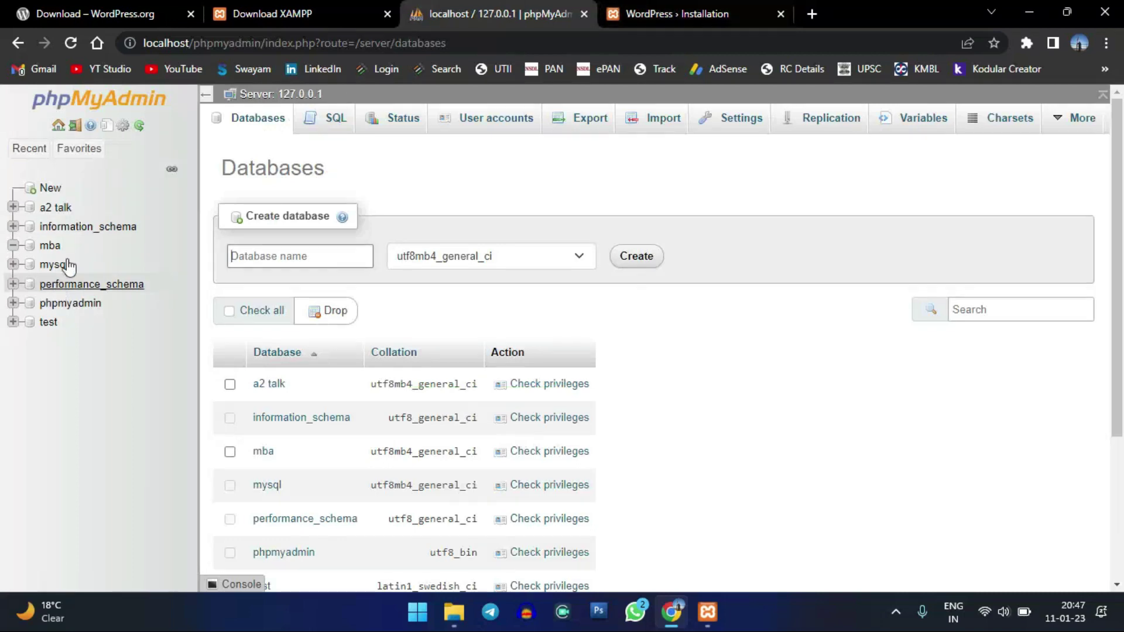
{"action": "left_click", "coordinate": [690, 13]}
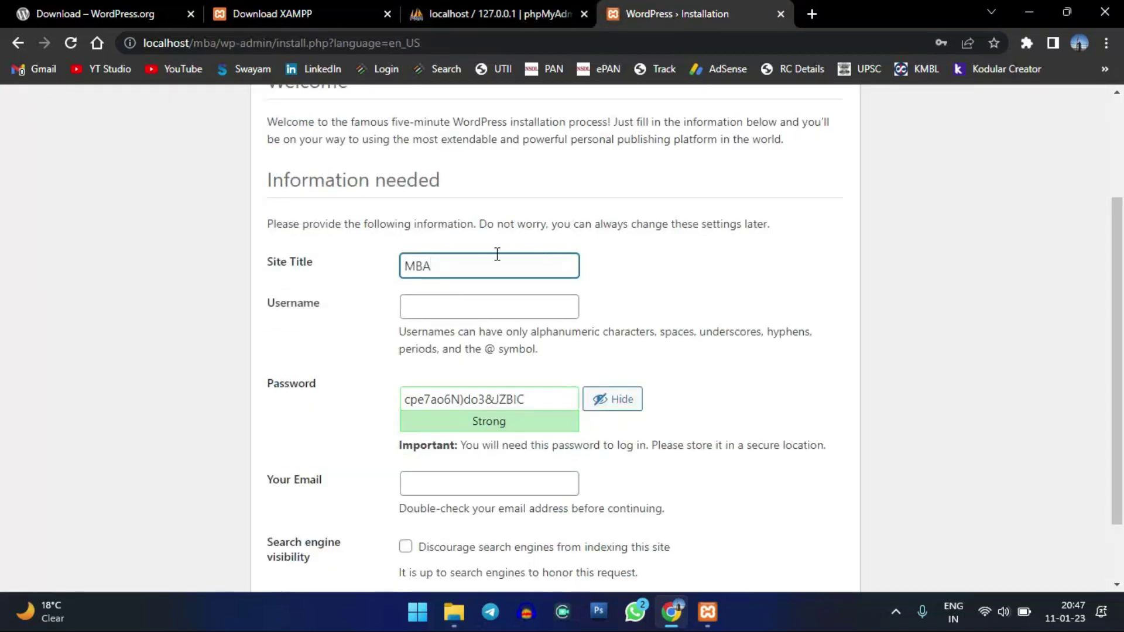
{"action": "left_click", "coordinate": [493, 309]}
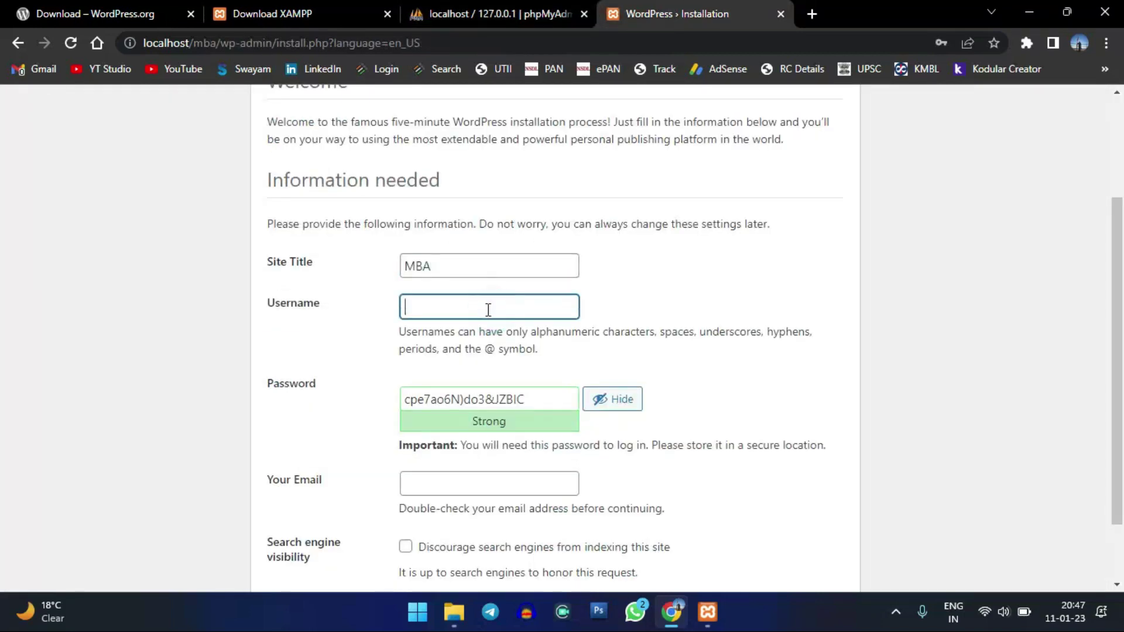
- Type the admin username and review the username rules below it
{"action": "left_click", "coordinate": [489, 309]}
{"action": "type", "text": "@admin"}
{"action": "left_click", "coordinate": [492, 343]}
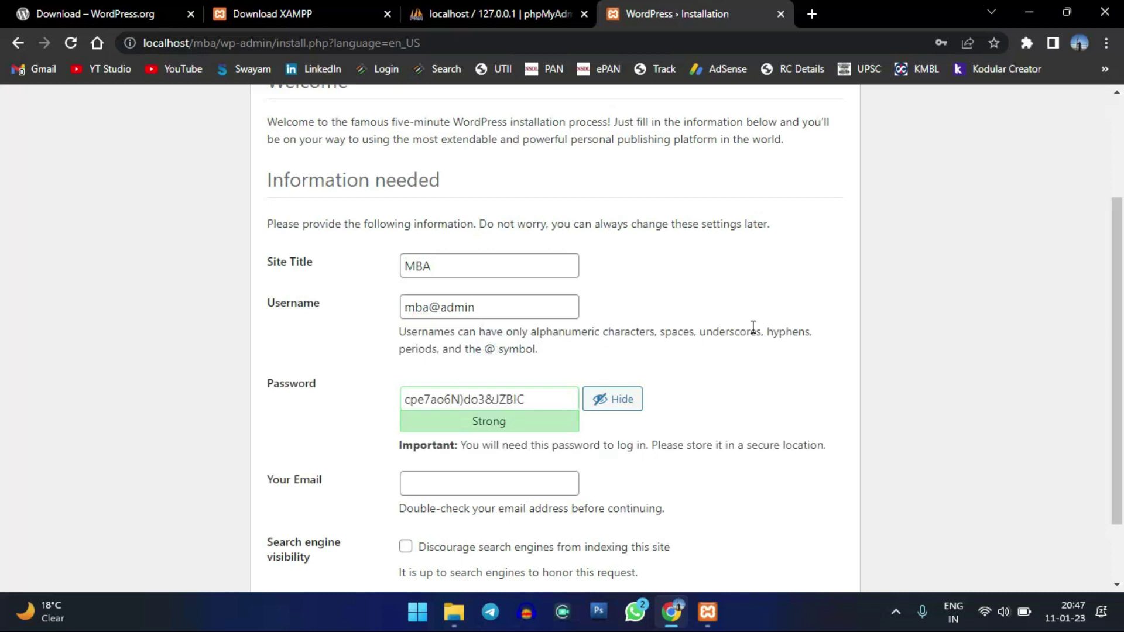
{"action": "left_click_drag", "start_coordinate": [671, 328], "coordinate": [549, 349]}
{"action": "left_click", "coordinate": [549, 345]}
{"action": "left_click", "coordinate": [508, 306]}
{"action": "left_click", "coordinate": [644, 327]}
- Check phpMyAdmin, recheck the username, and select the suggested password
{"action": "left_click", "coordinate": [474, 8]}
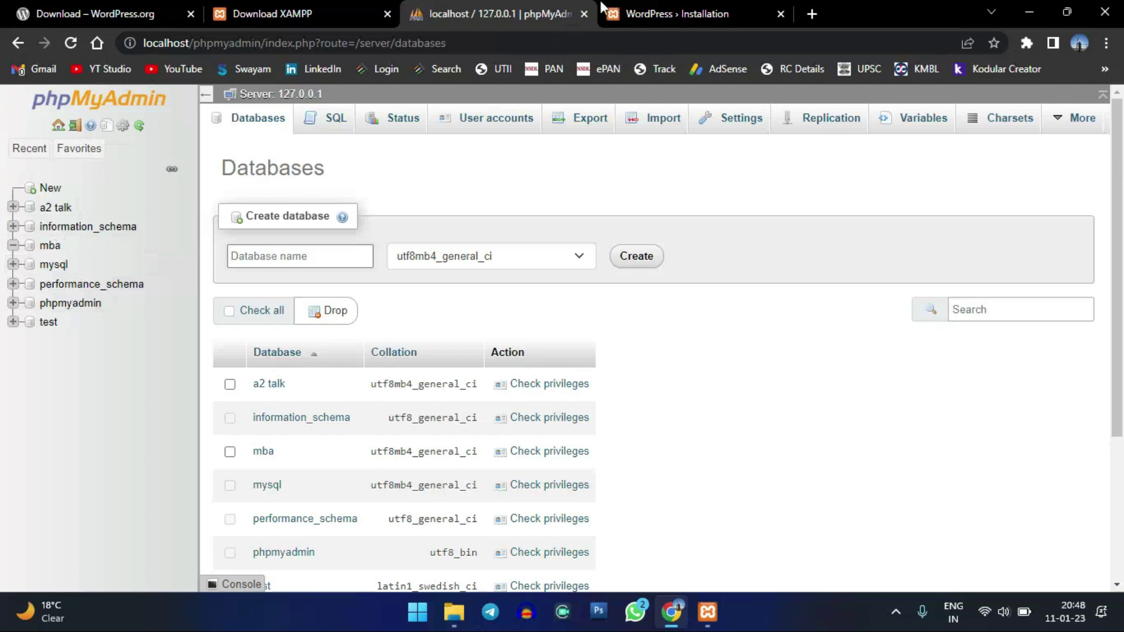
{"action": "left_click", "coordinate": [604, 9]}
{"action": "triple_click", "coordinate": [424, 316]}
{"action": "left_click", "coordinate": [525, 316]}
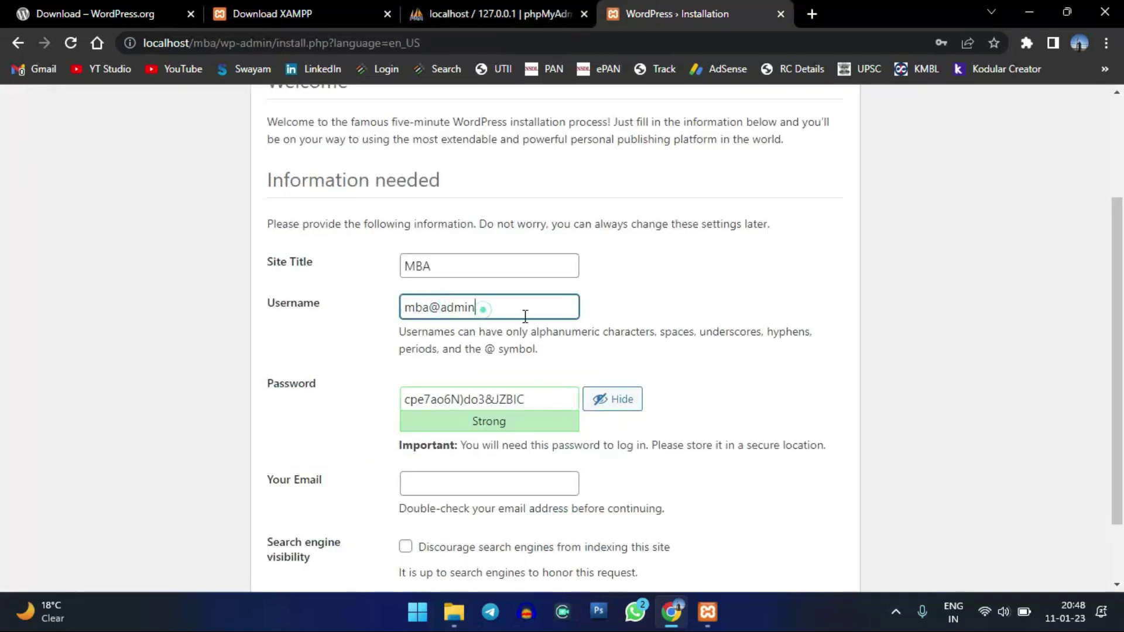
{"action": "left_click", "coordinate": [490, 306]}
{"action": "left_click", "coordinate": [524, 350]}
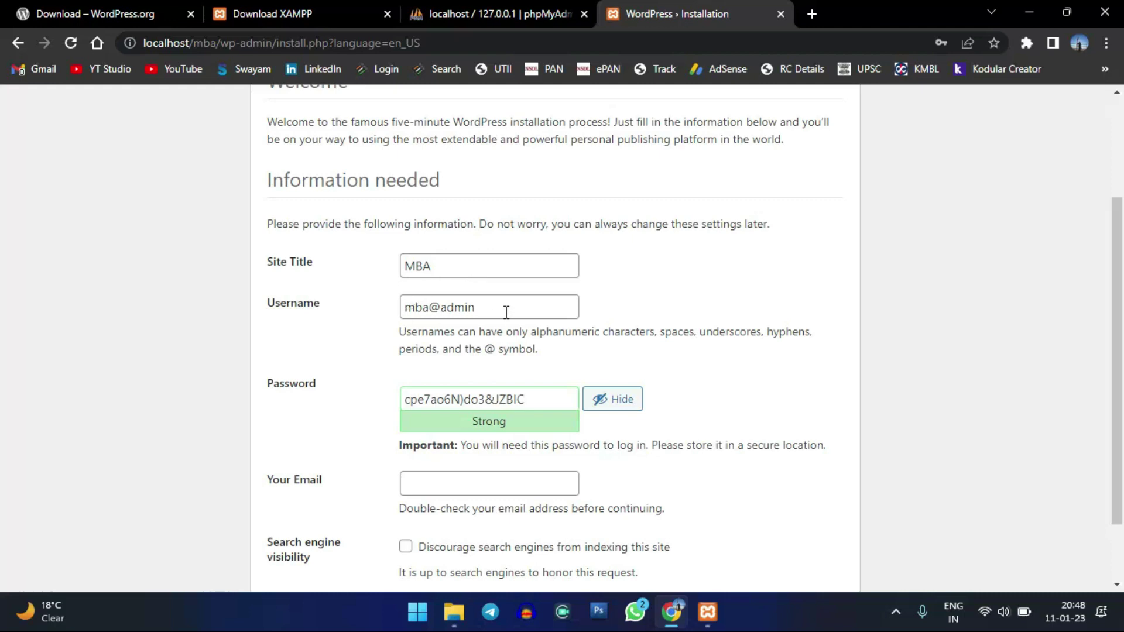
{"action": "scroll", "coordinate": [507, 312], "scroll_direction": "down", "scroll_amount": 2}
{"action": "left_click_drag", "start_coordinate": [561, 316], "coordinate": [349, 315]}
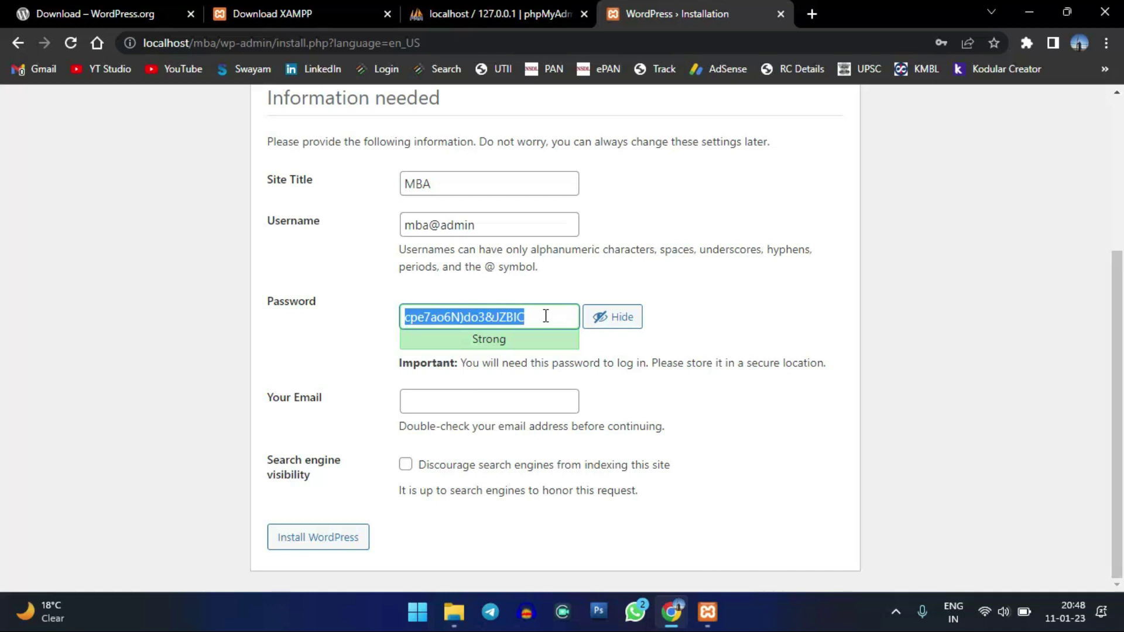
- Replace the suggested password with a custom weak one and confirm using it
{"action": "key", "text": "BackSpace"}
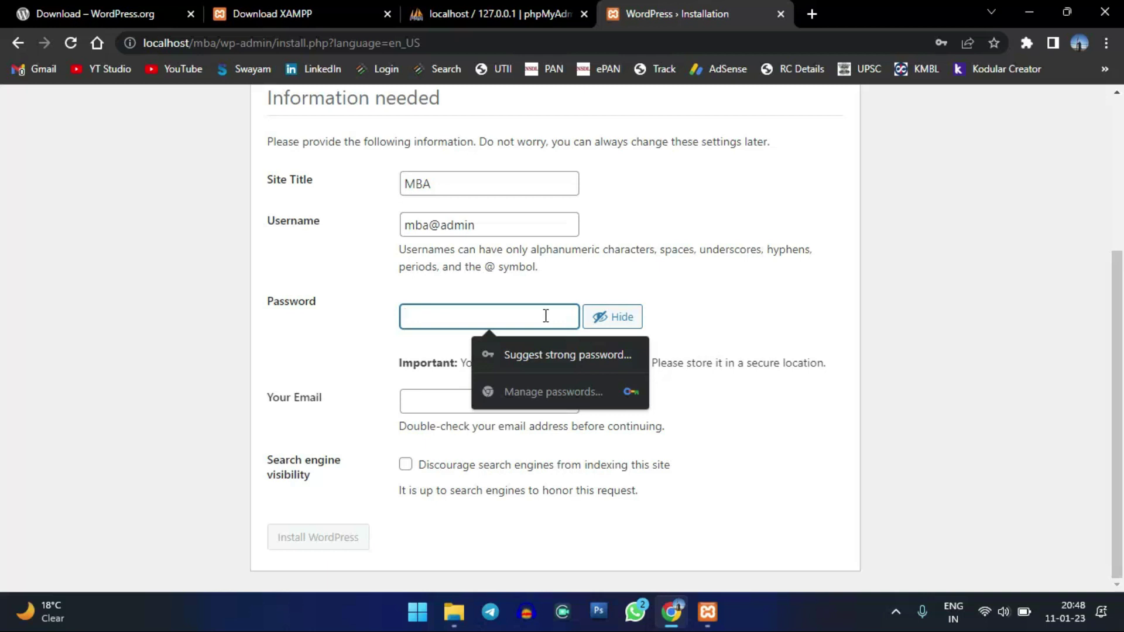
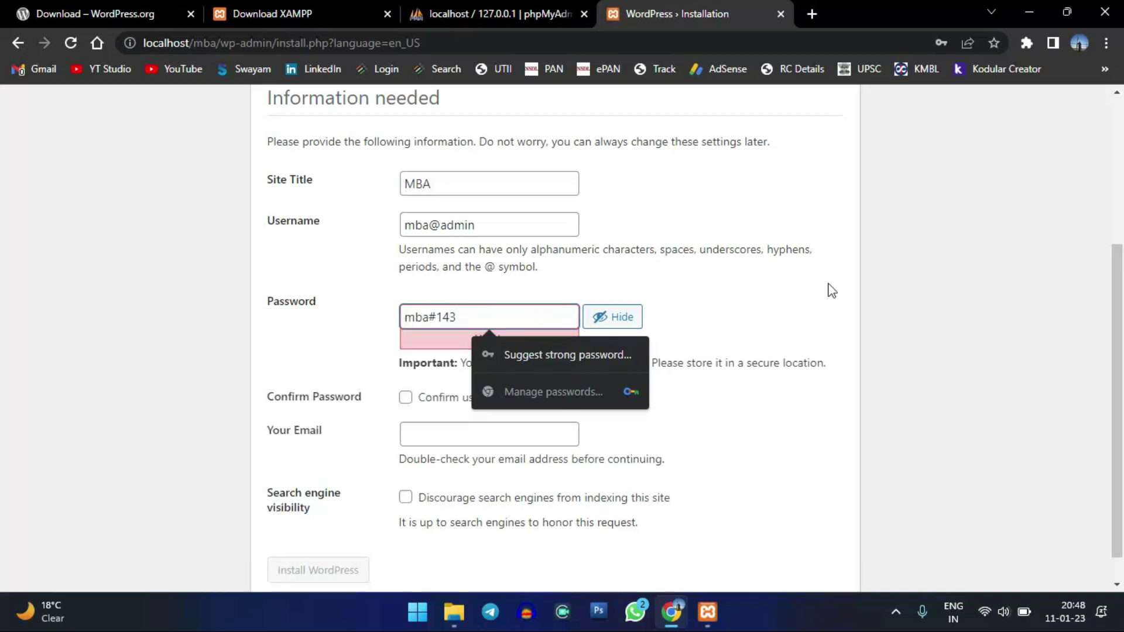
{"action": "left_click", "coordinate": [801, 295]}
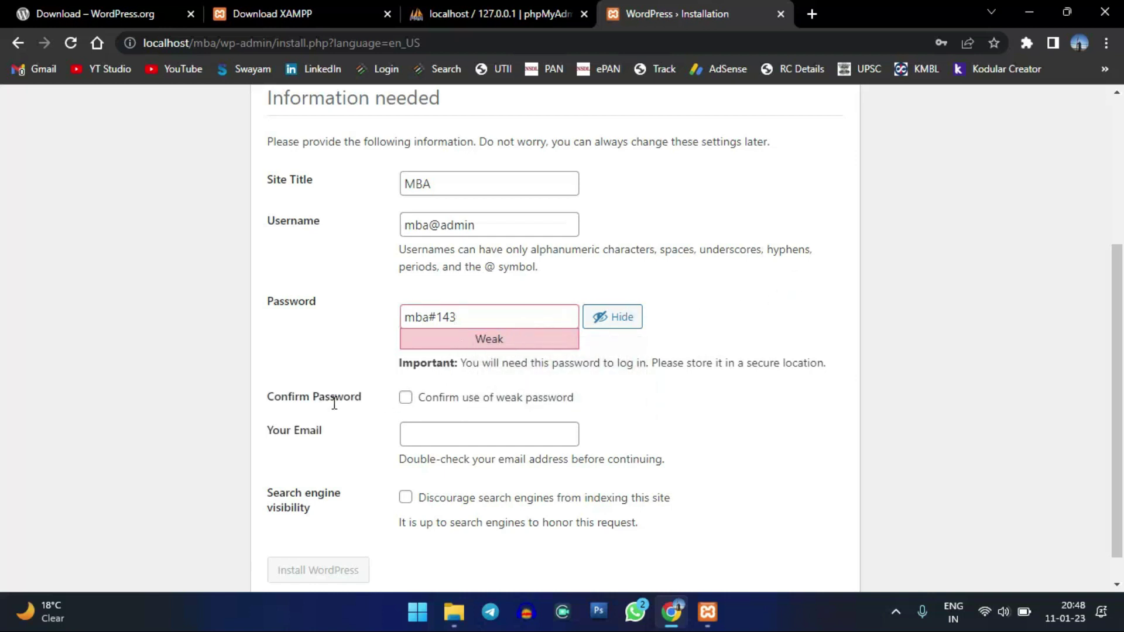
{"action": "left_click", "coordinate": [406, 398]}
{"action": "scroll", "coordinate": [591, 390], "scroll_direction": "down", "scroll_amount": 1}
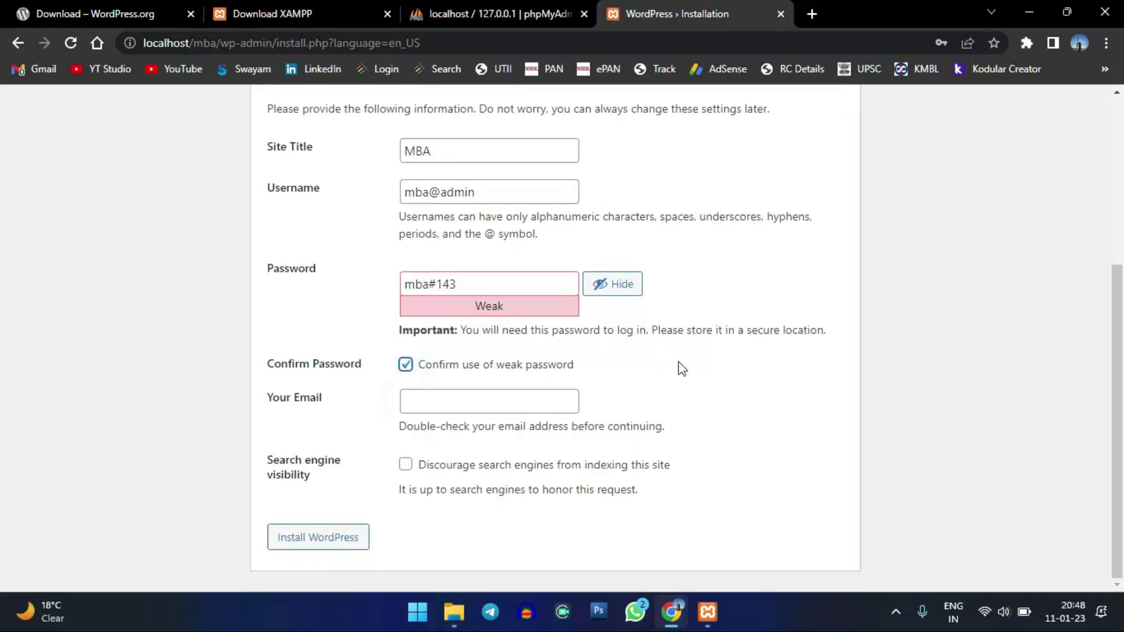
- Enter the admin e-mail address in Your Email and review the completed form
{"action": "left_click", "coordinate": [520, 394]}
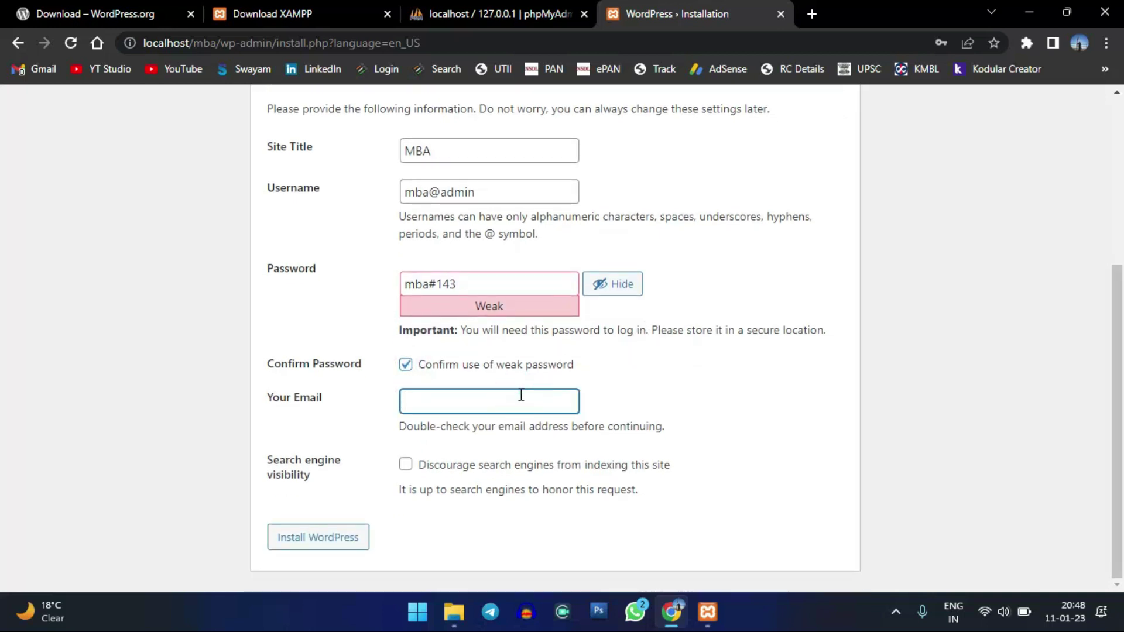
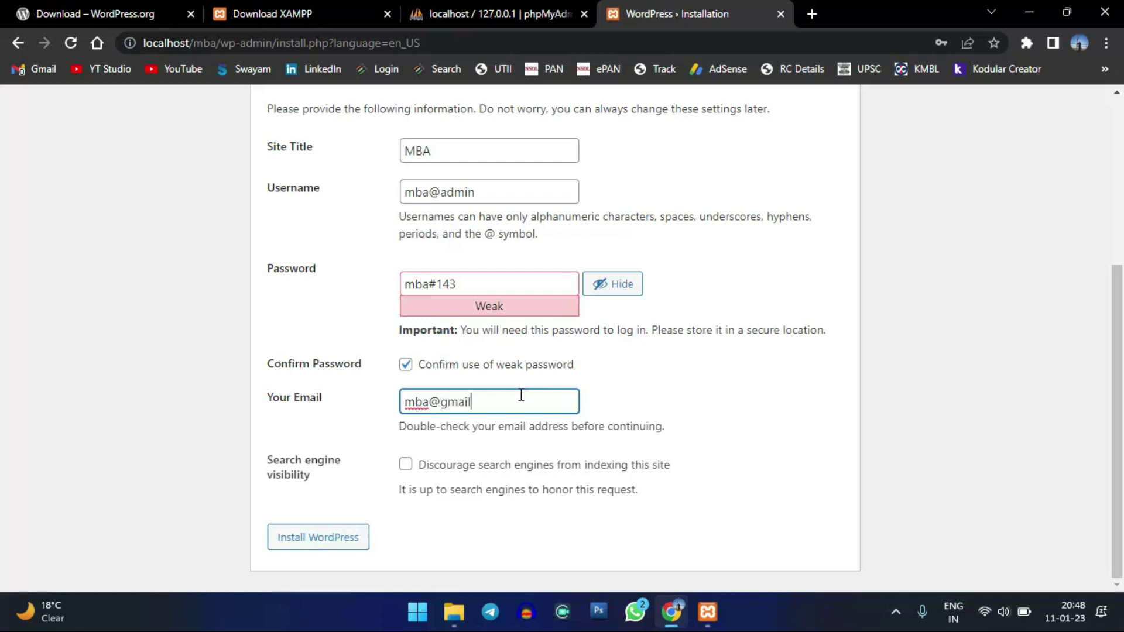
{"action": "triple_click", "coordinate": [531, 396]}
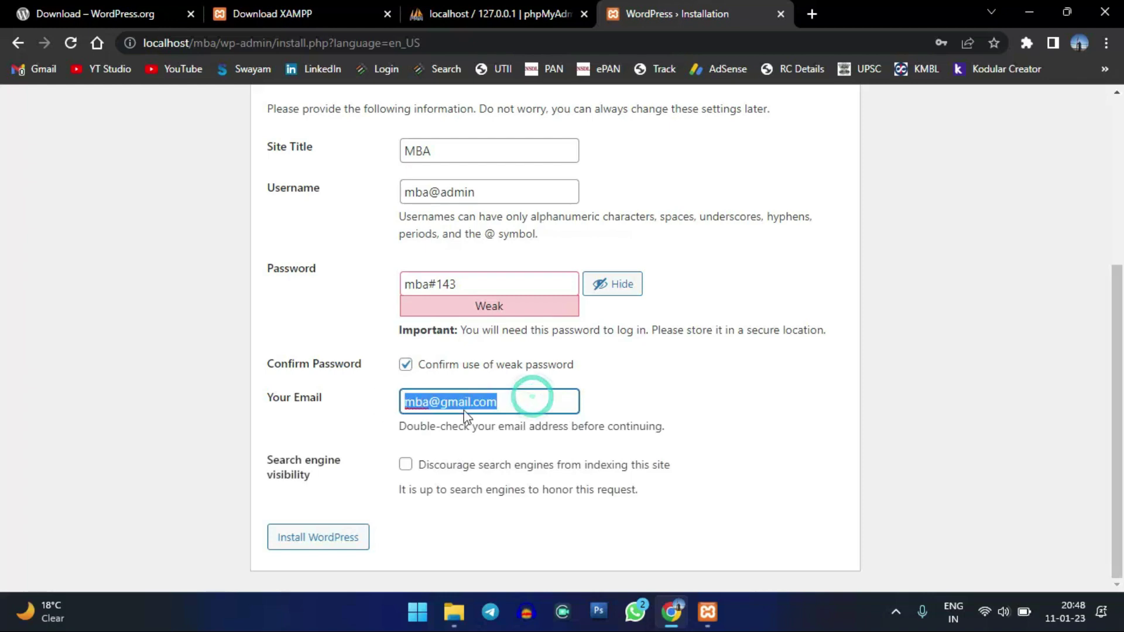
{"action": "left_click", "coordinate": [484, 401]}
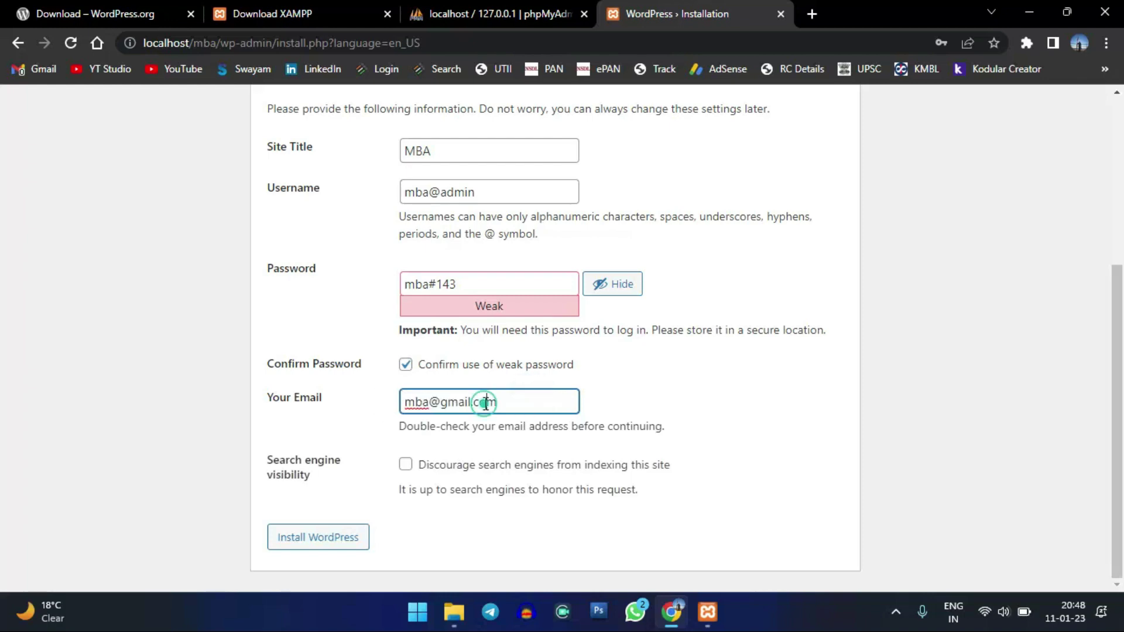
{"action": "left_click", "coordinate": [721, 364]}
{"action": "scroll", "coordinate": [775, 354], "scroll_direction": "up", "scroll_amount": 5}
{"action": "scroll", "coordinate": [774, 354], "scroll_direction": "down", "scroll_amount": 5}
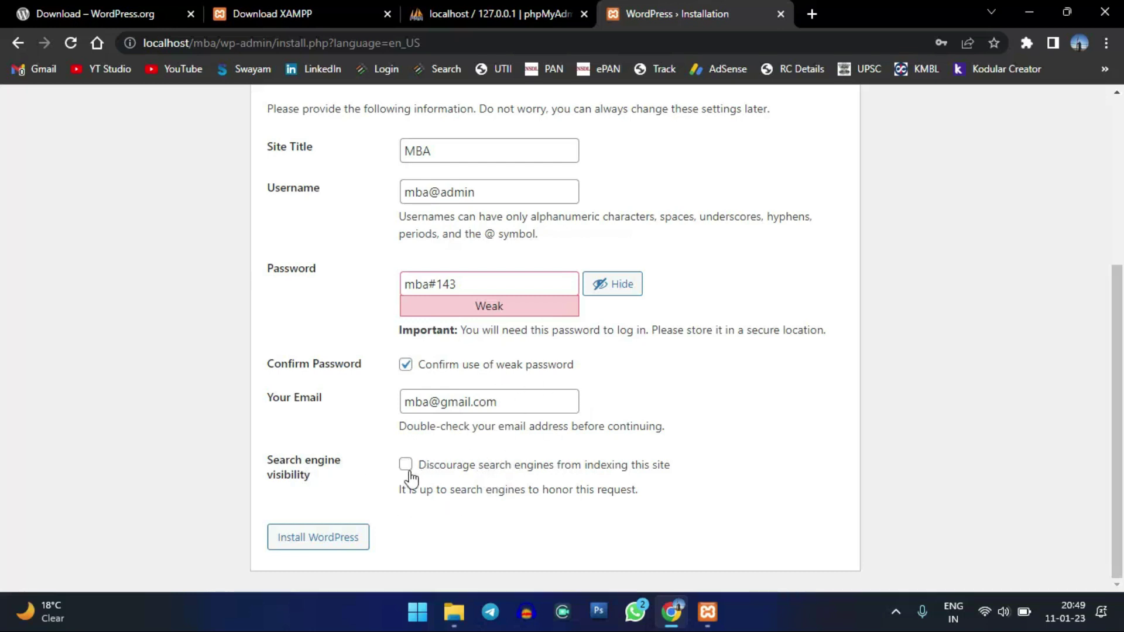
{"action": "scroll", "coordinate": [689, 412], "scroll_direction": "up", "scroll_amount": 4}
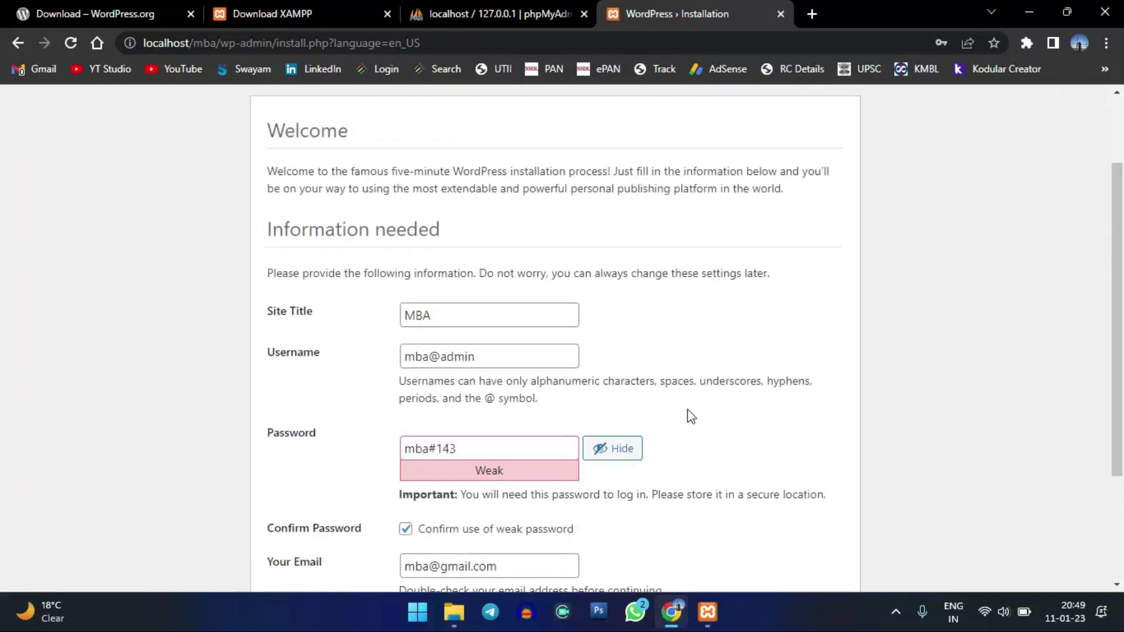
{"action": "scroll", "coordinate": [692, 394], "scroll_direction": "down", "scroll_amount": 3}
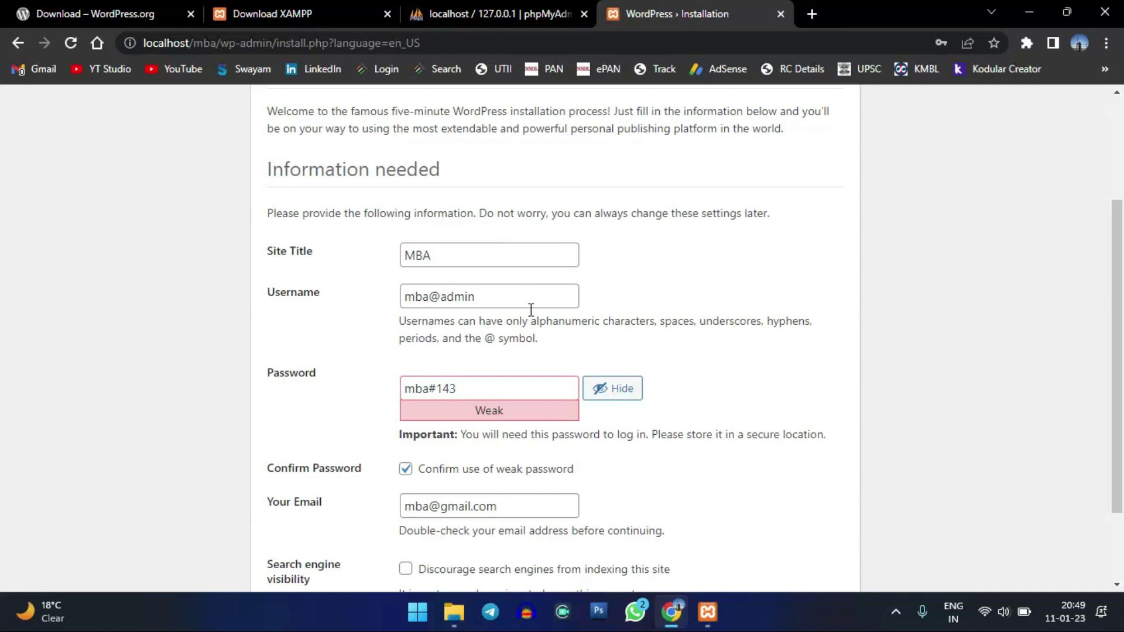
{"action": "left_click", "coordinate": [529, 297]}
{"action": "left_click", "coordinate": [661, 287]}
{"action": "scroll", "coordinate": [648, 294], "scroll_direction": "down", "scroll_amount": 1}
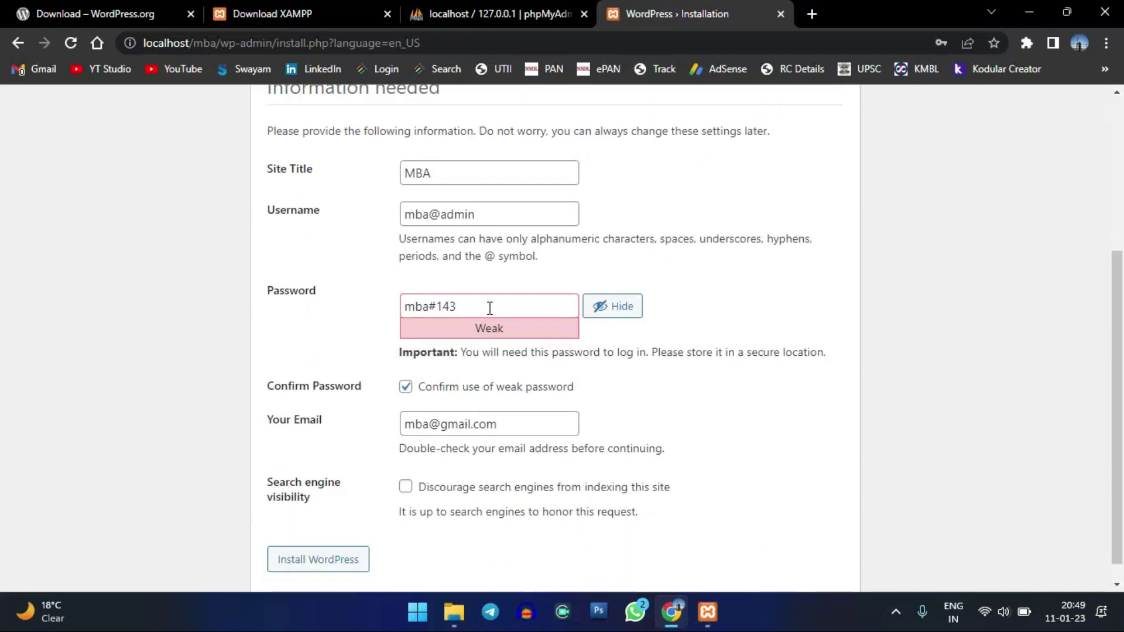
{"action": "scroll", "coordinate": [456, 322], "scroll_direction": "down", "scroll_amount": 1}
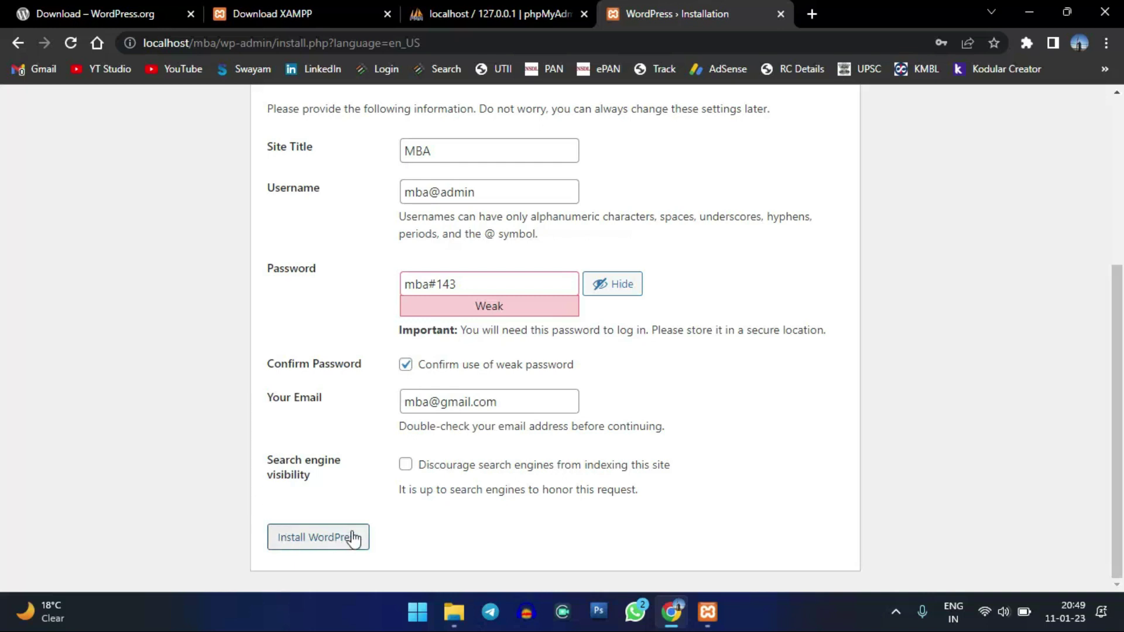
- Install WordPress, save the admin login in Chrome, and review the credentials on the success page
{"action": "left_click", "coordinate": [332, 543]}
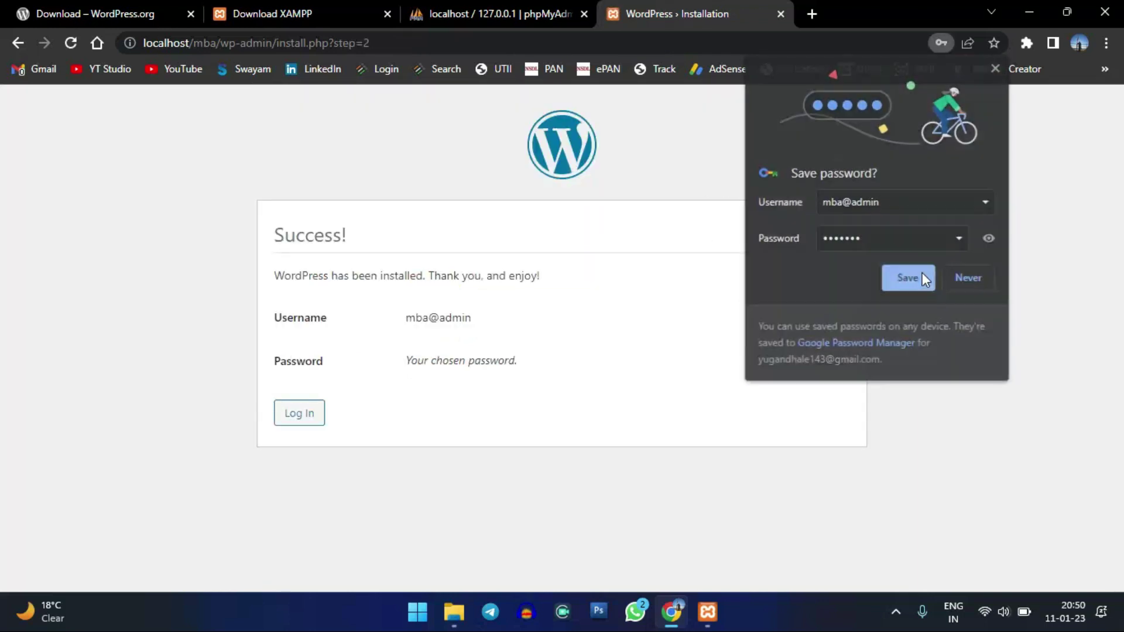
{"action": "left_click", "coordinate": [921, 276]}
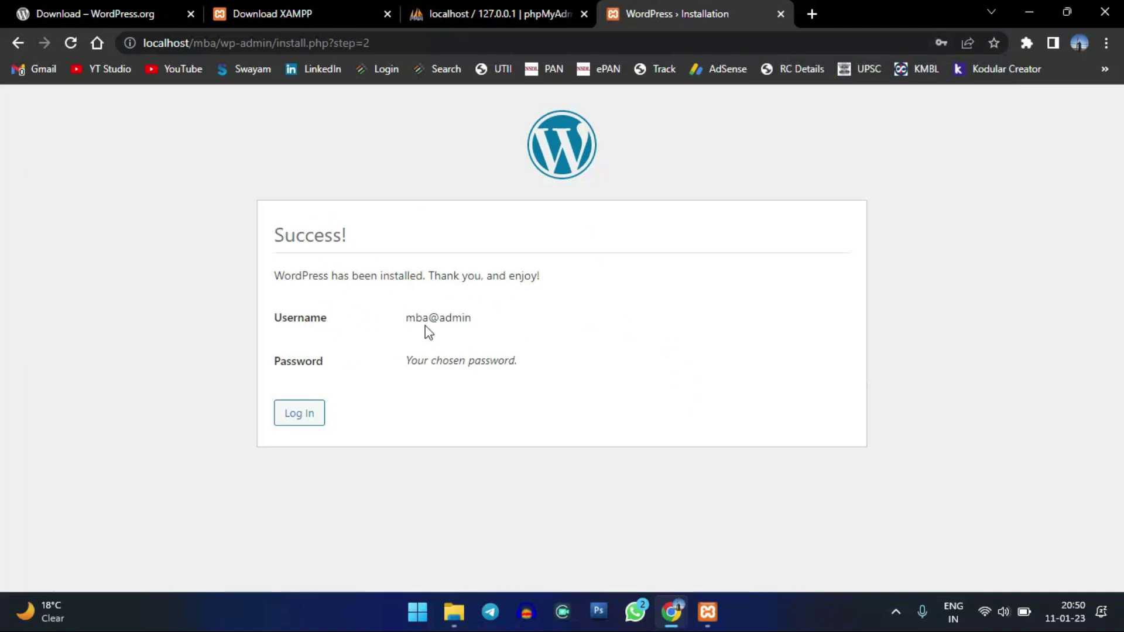
{"action": "left_click_drag", "start_coordinate": [424, 324], "coordinate": [474, 326]}
{"action": "left_click_drag", "start_coordinate": [436, 363], "coordinate": [519, 364]}
{"action": "left_click", "coordinate": [516, 359]}
{"action": "left_click_drag", "start_coordinate": [405, 319], "coordinate": [471, 319]}
{"action": "left_click", "coordinate": [466, 317]}
{"action": "left_click", "coordinate": [310, 410]}
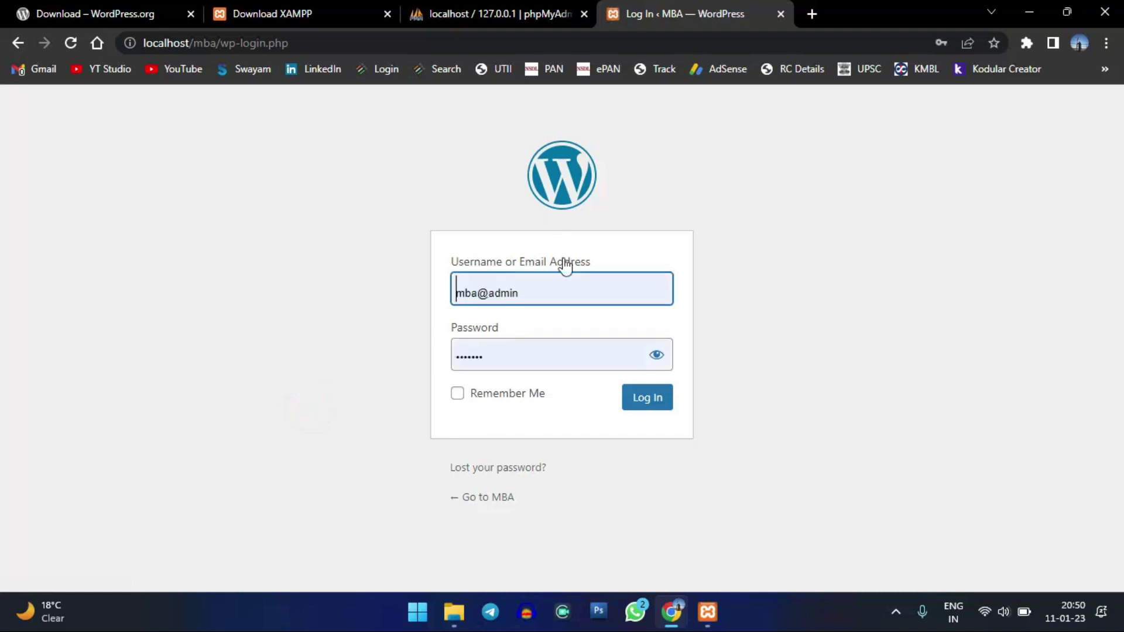
{"action": "left_click", "coordinate": [525, 393]}
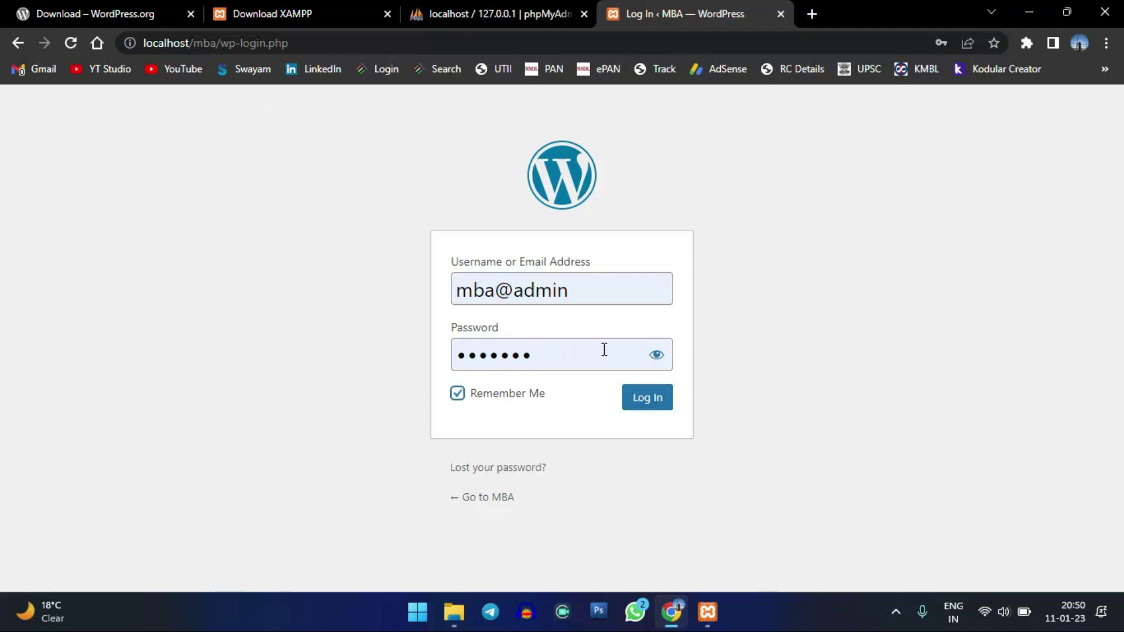
{"action": "left_click", "coordinate": [811, 14]}
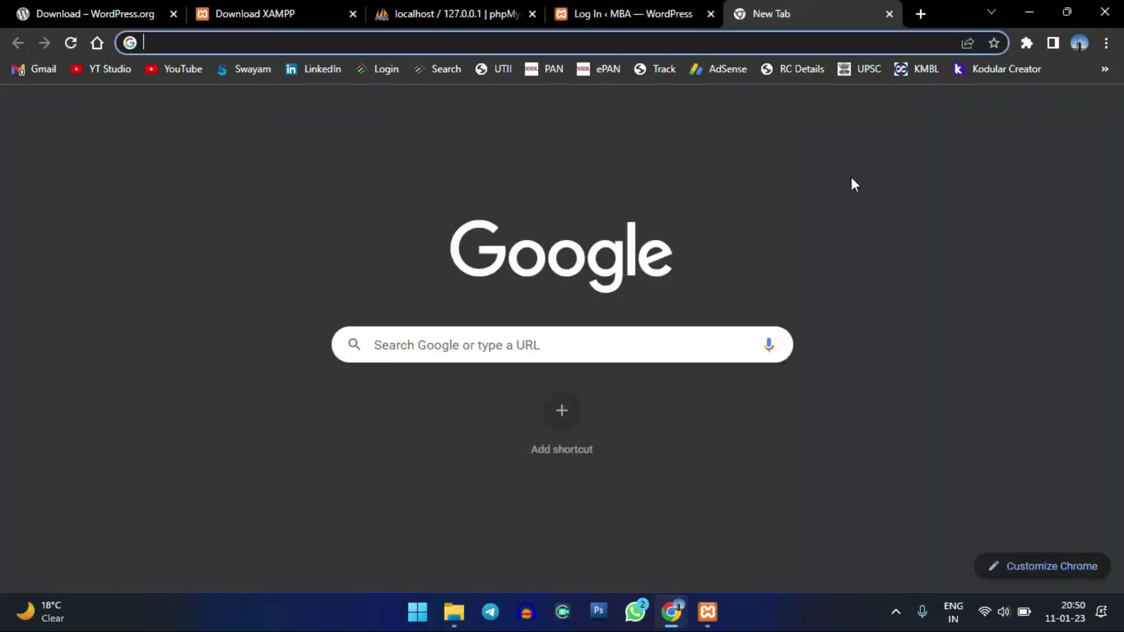
{"action": "type", "text": "localhost"}
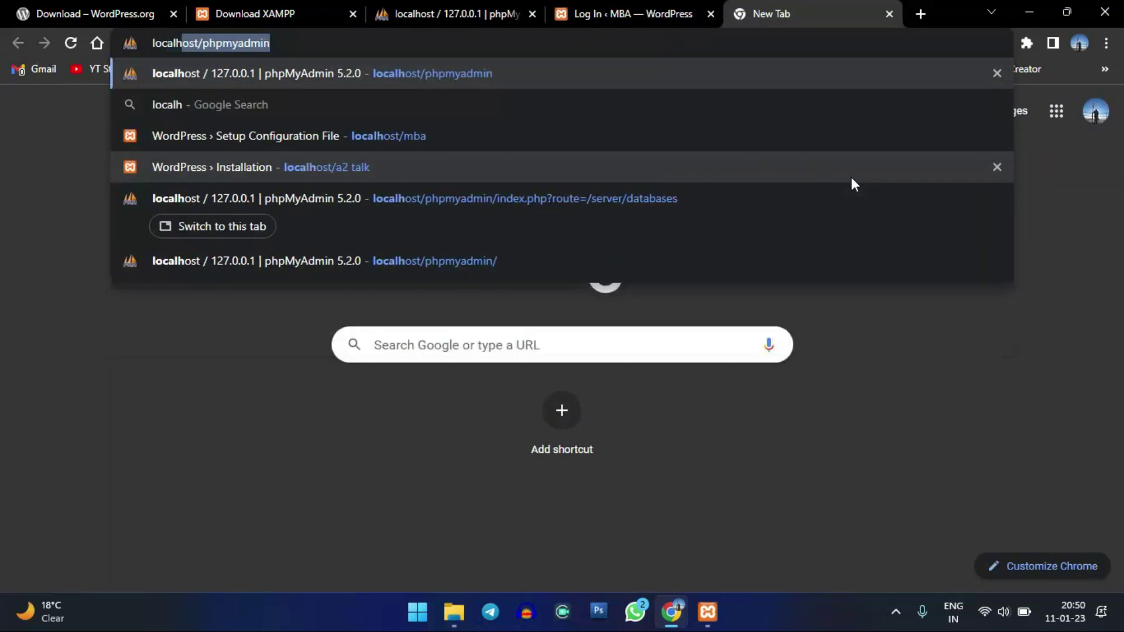
{"action": "type", "text": "/mba"}
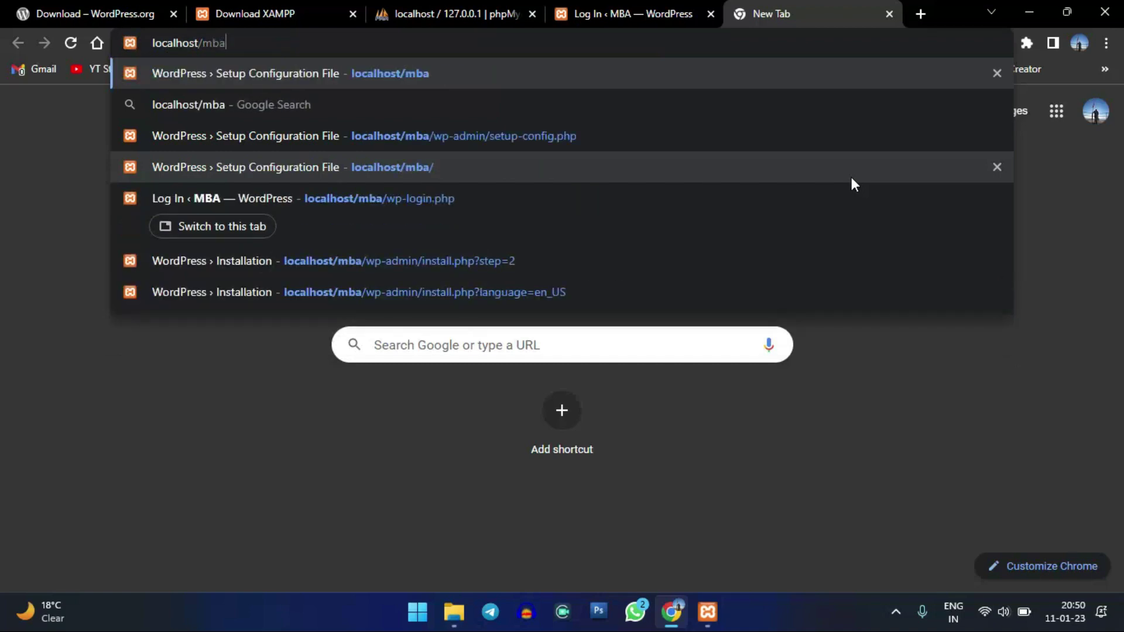
{"action": "left_click", "coordinate": [851, 177]}
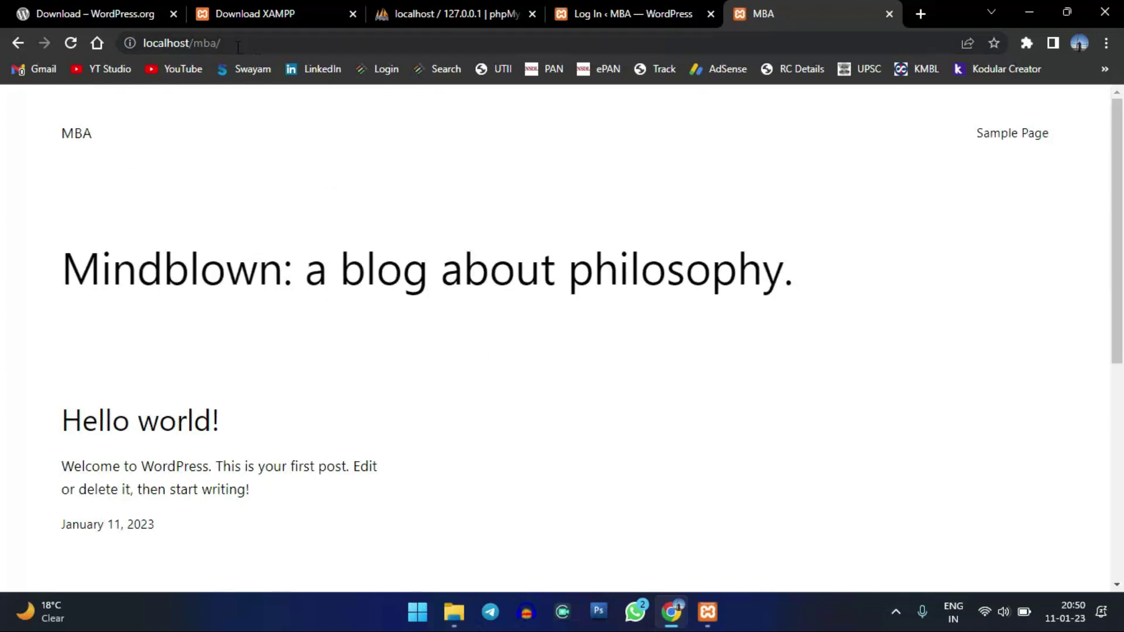
{"action": "scroll", "coordinate": [296, 321], "scroll_direction": "down", "scroll_amount": 7}
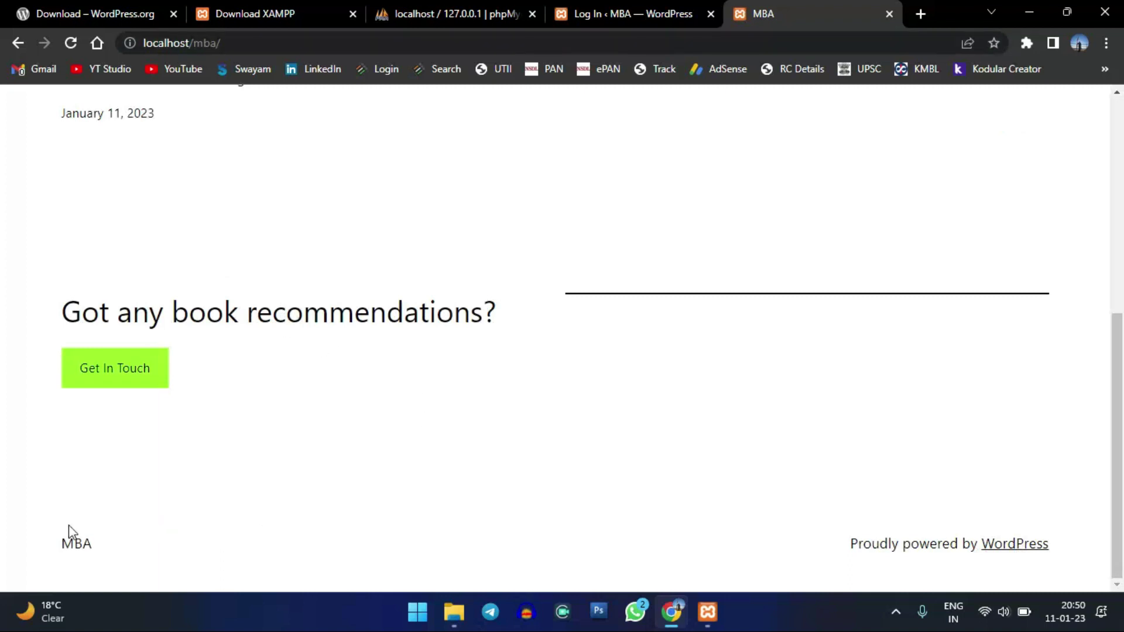
{"action": "scroll", "coordinate": [537, 272], "scroll_direction": "up", "scroll_amount": 7}
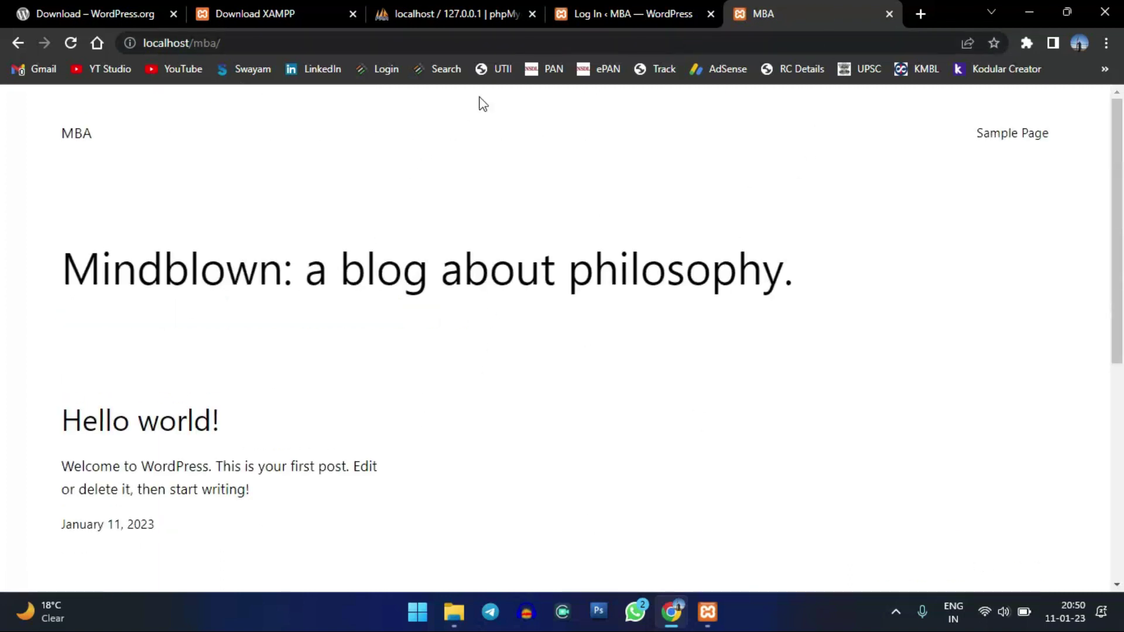
{"action": "left_click", "coordinate": [611, 8]}
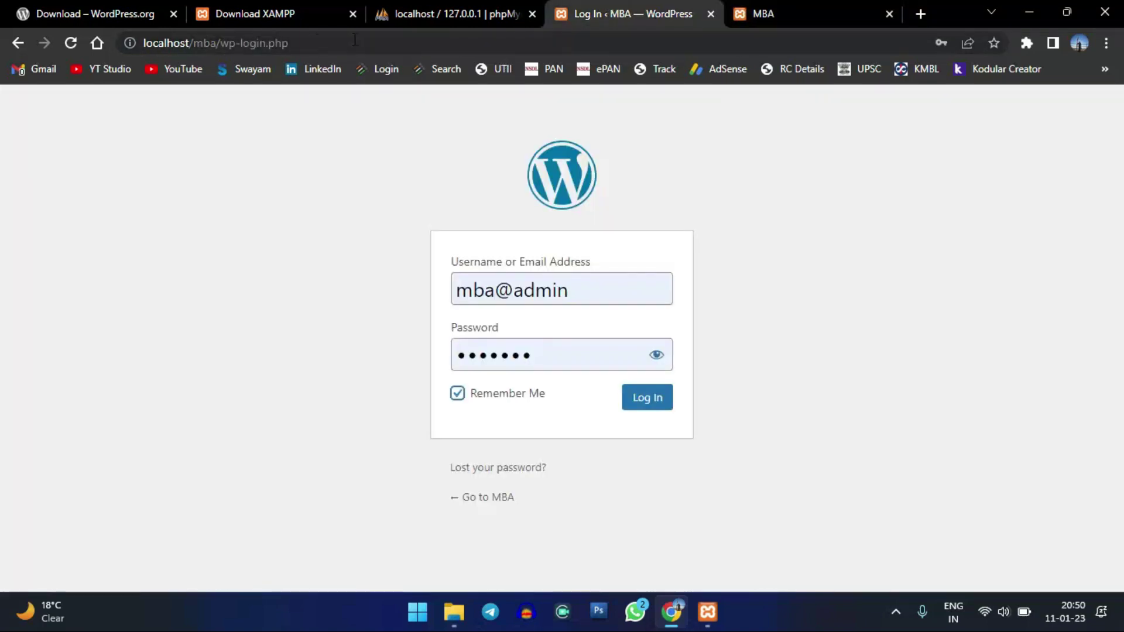
{"action": "left_click", "coordinate": [805, 8]}
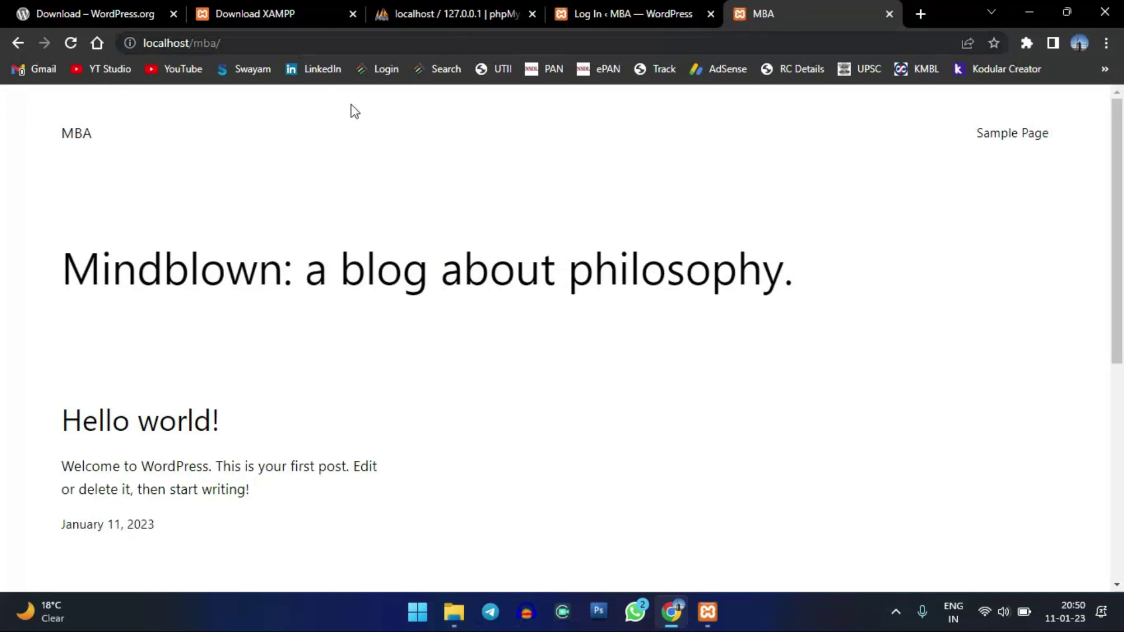
{"action": "left_click", "coordinate": [667, 8]}
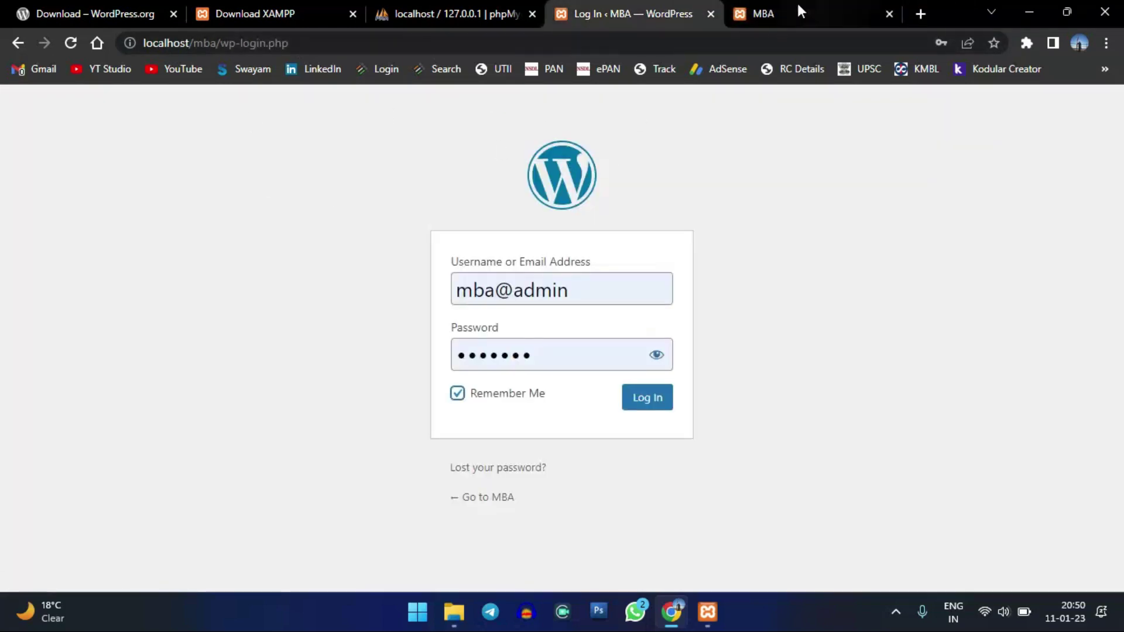
{"action": "left_click", "coordinate": [801, 11]}
{"action": "scroll", "coordinate": [439, 275], "scroll_direction": "down", "scroll_amount": 8}
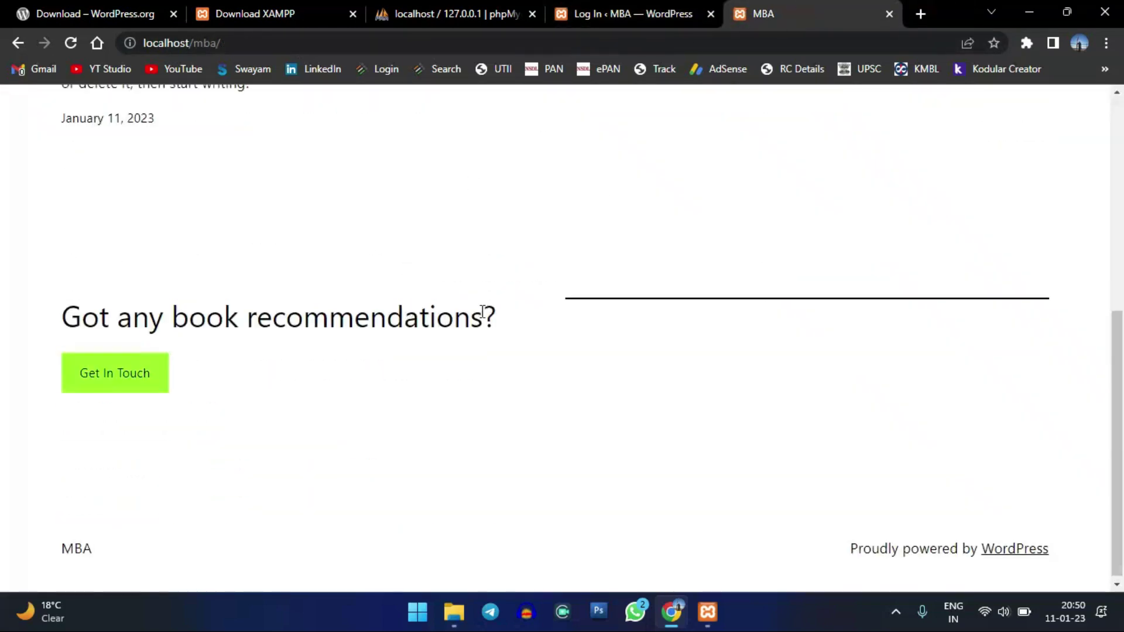
{"action": "scroll", "coordinate": [482, 311], "scroll_direction": "up", "scroll_amount": 10}
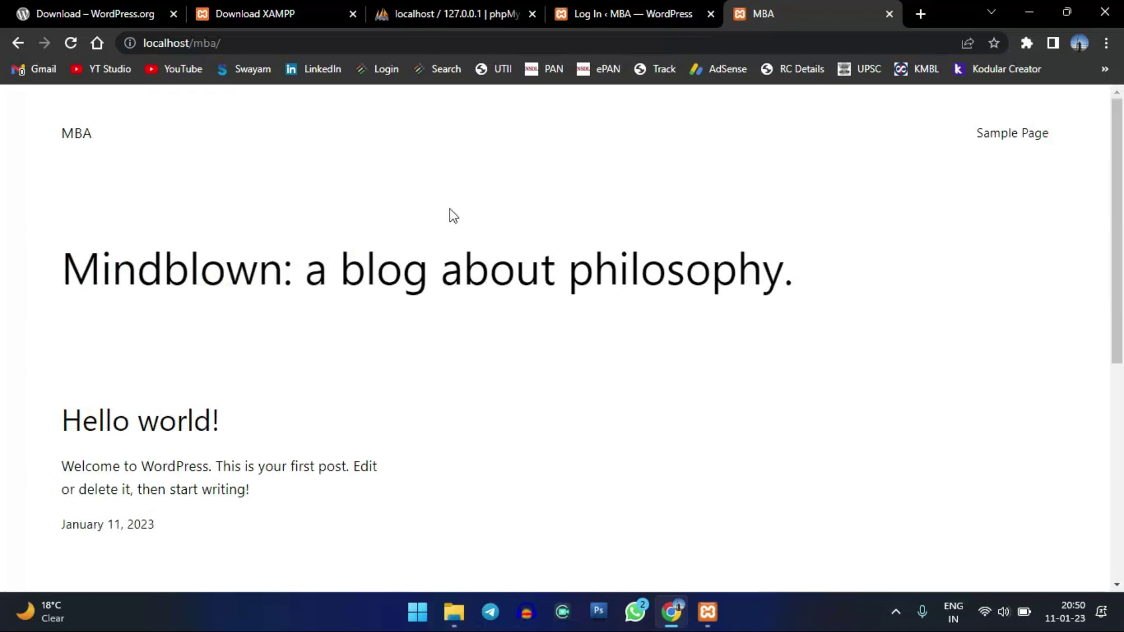
{"action": "left_click", "coordinate": [891, 12]}
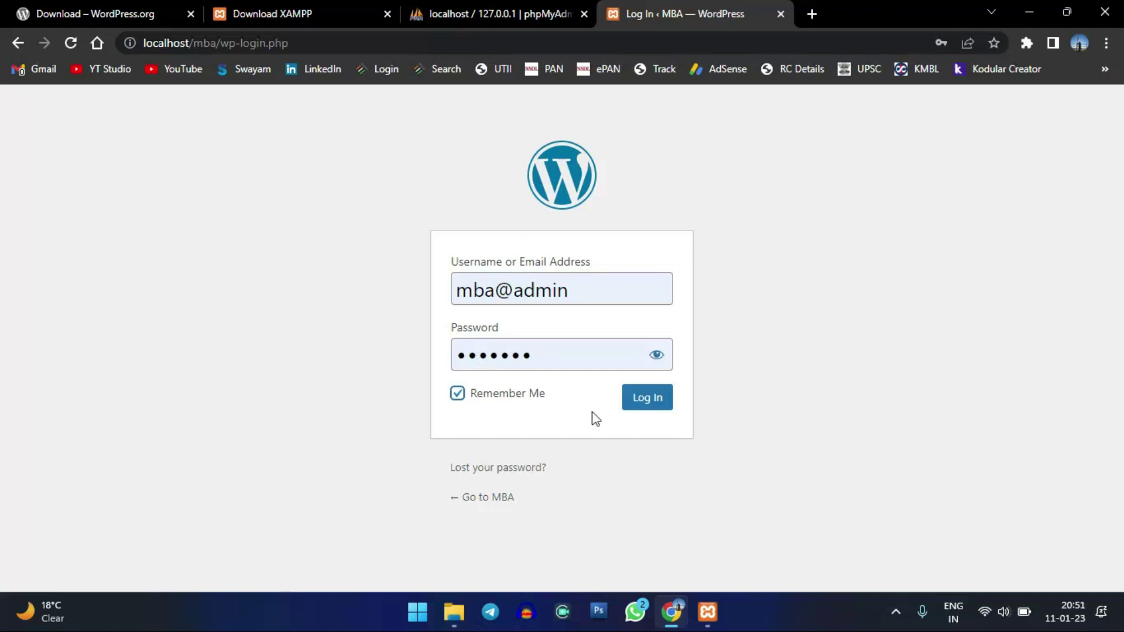
- Log in to the MBA admin area and scroll through the Dashboard widgets
{"action": "left_click", "coordinate": [650, 398]}
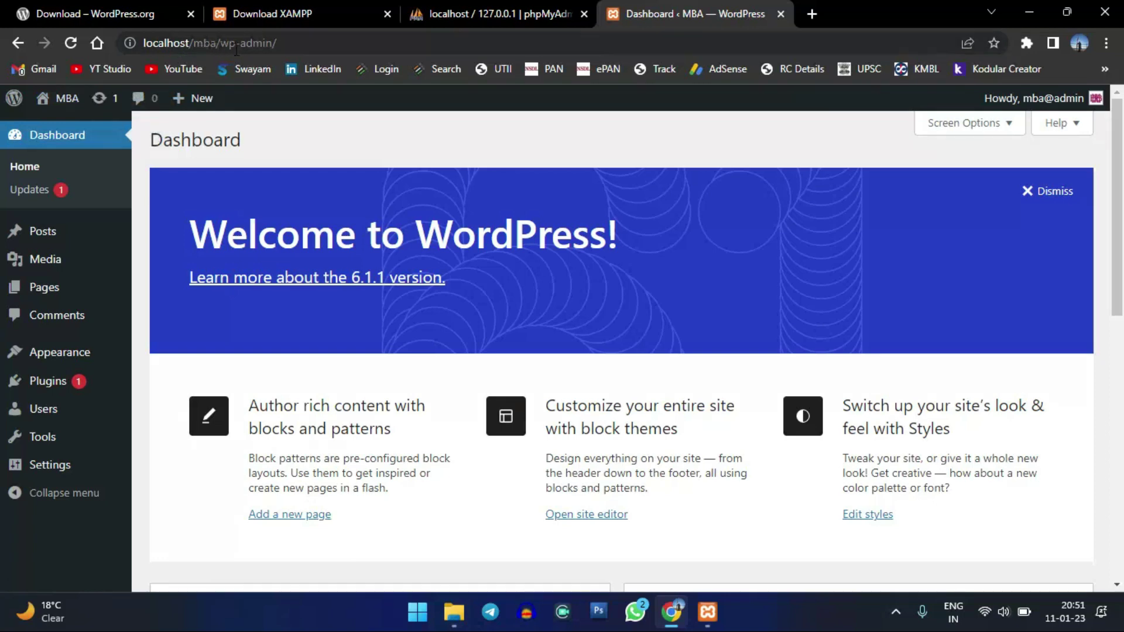
{"action": "left_click", "coordinate": [264, 44]}
{"action": "left_click", "coordinate": [330, 43]}
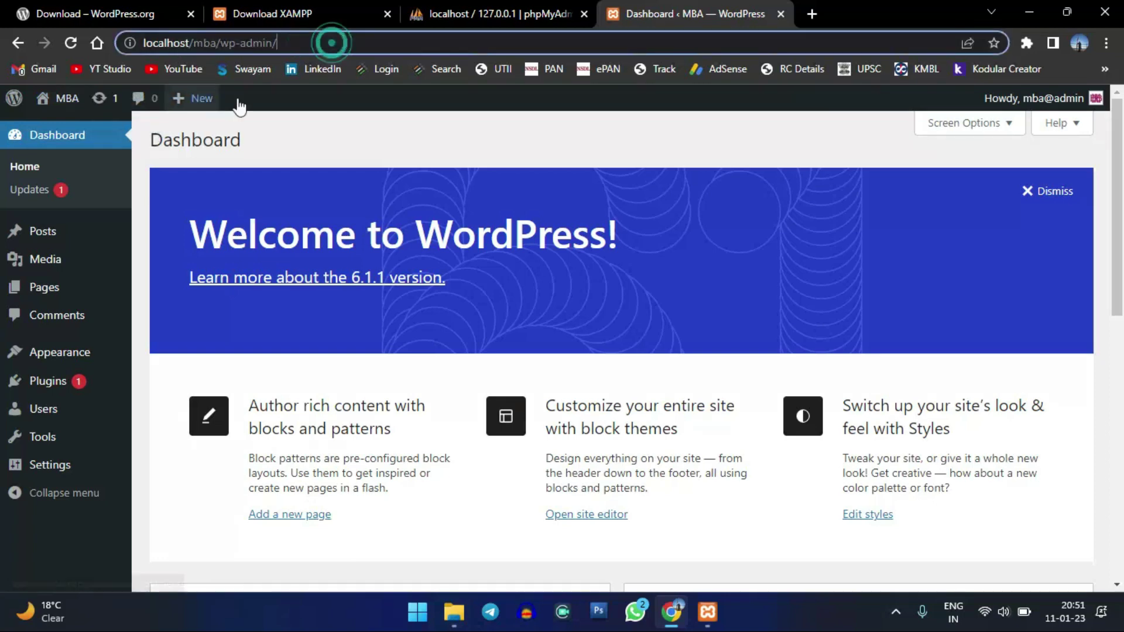
{"action": "left_click", "coordinate": [363, 115]}
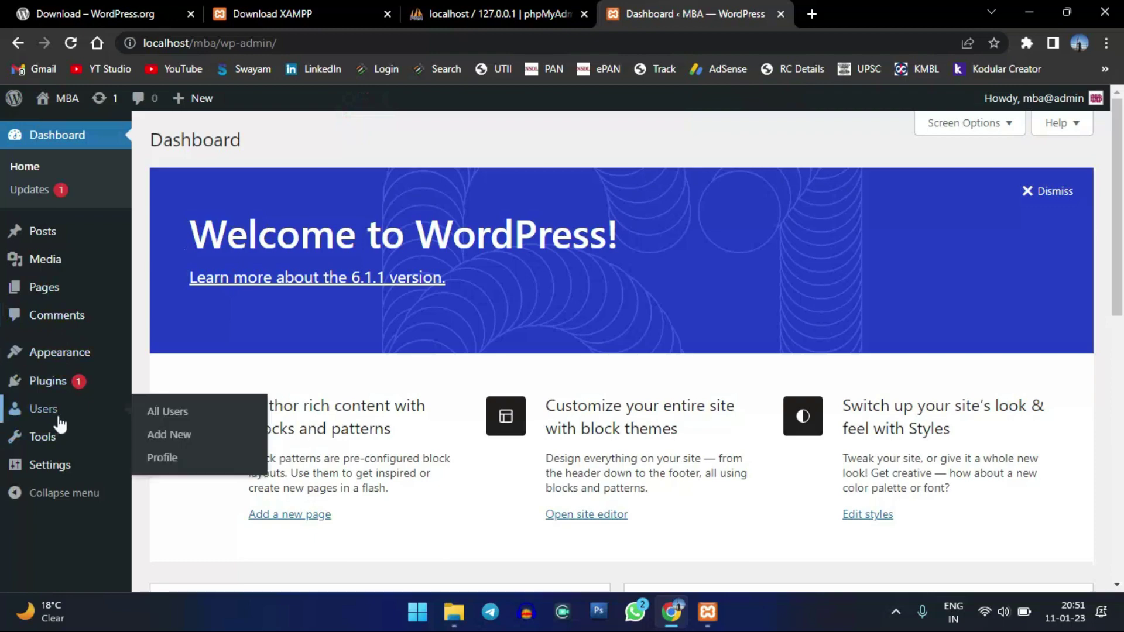
{"action": "scroll", "coordinate": [59, 305], "scroll_direction": "down", "scroll_amount": 6}
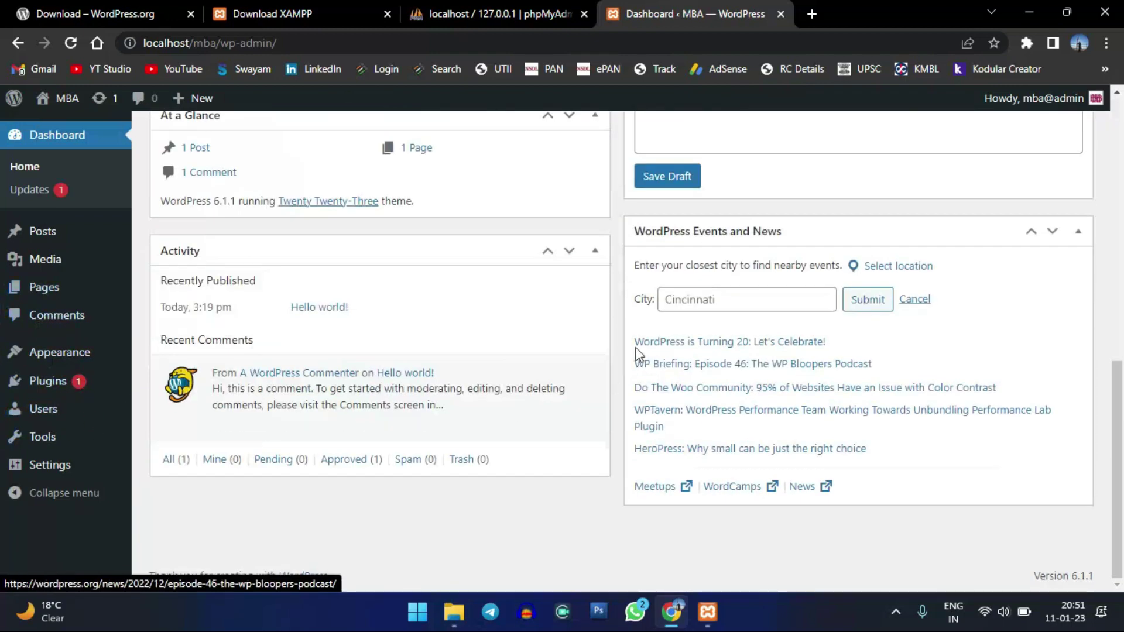
{"action": "scroll", "coordinate": [634, 342], "scroll_direction": "up", "scroll_amount": 8}
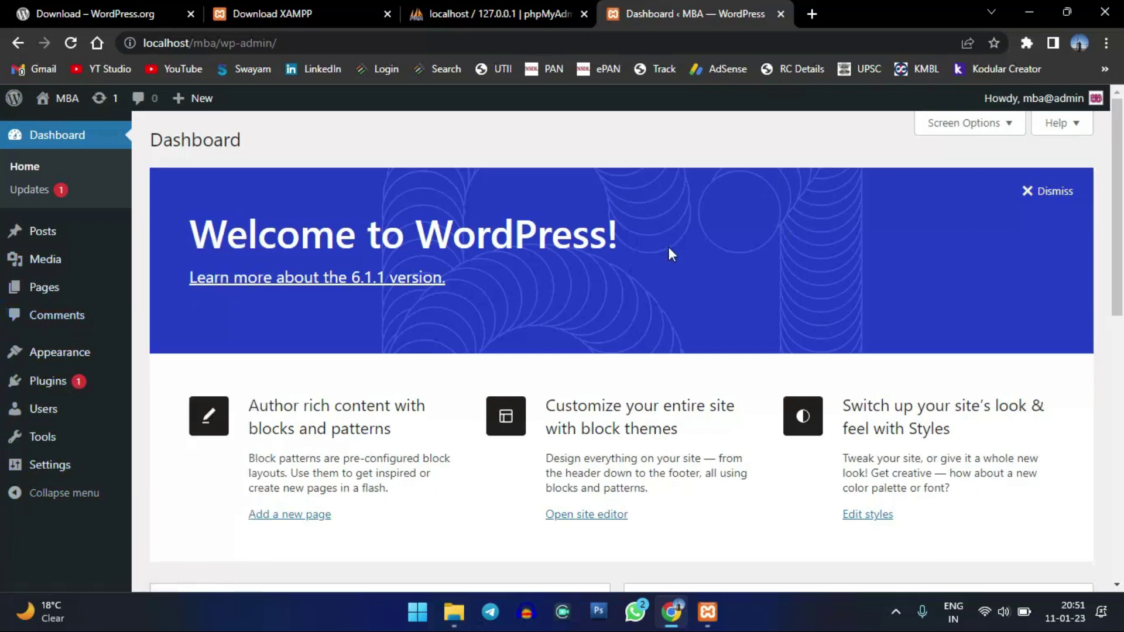
{"action": "scroll", "coordinate": [595, 427], "scroll_direction": "down", "scroll_amount": 10}
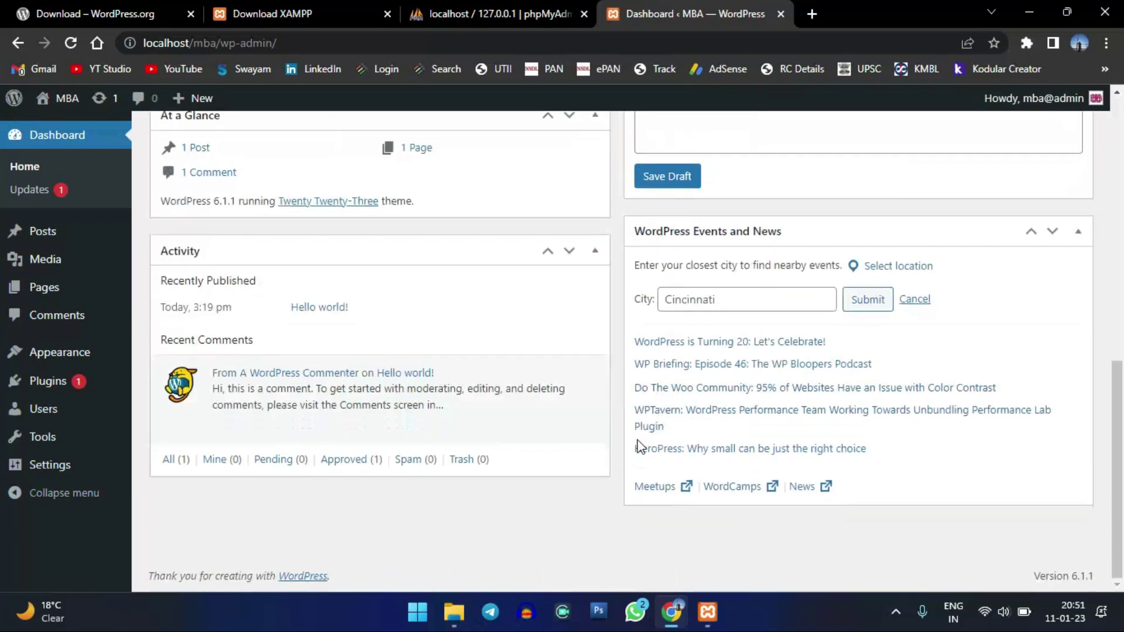
{"action": "scroll", "coordinate": [623, 419], "scroll_direction": "up", "scroll_amount": 2}
{"action": "scroll", "coordinate": [622, 419], "scroll_direction": "up", "scroll_amount": 8}
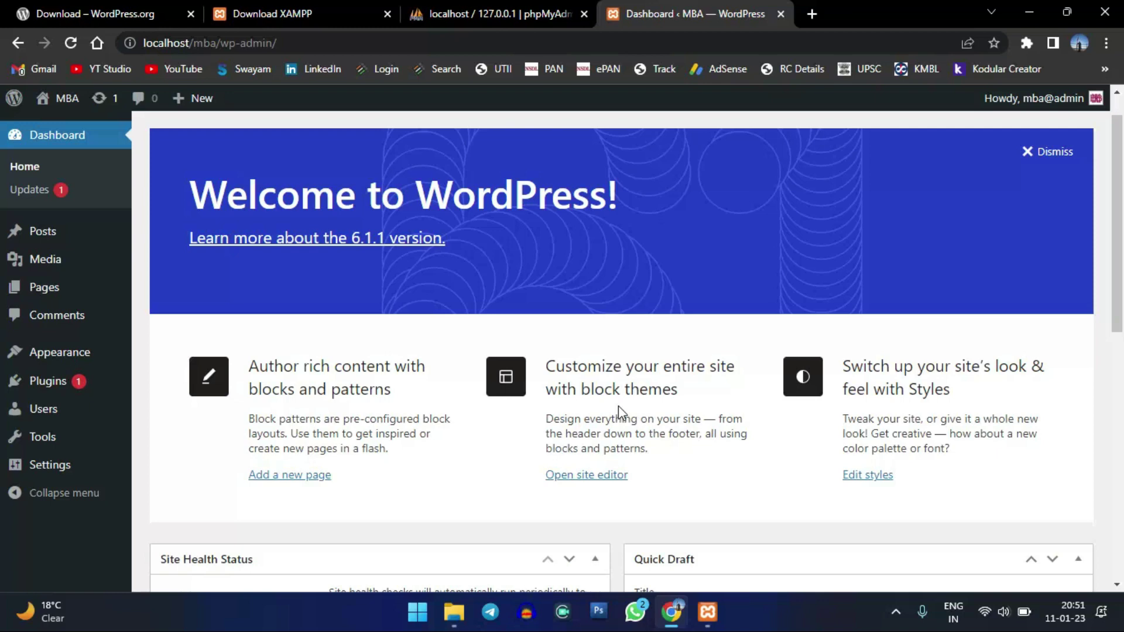
{"action": "scroll", "coordinate": [618, 406], "scroll_direction": "up", "scroll_amount": 1}
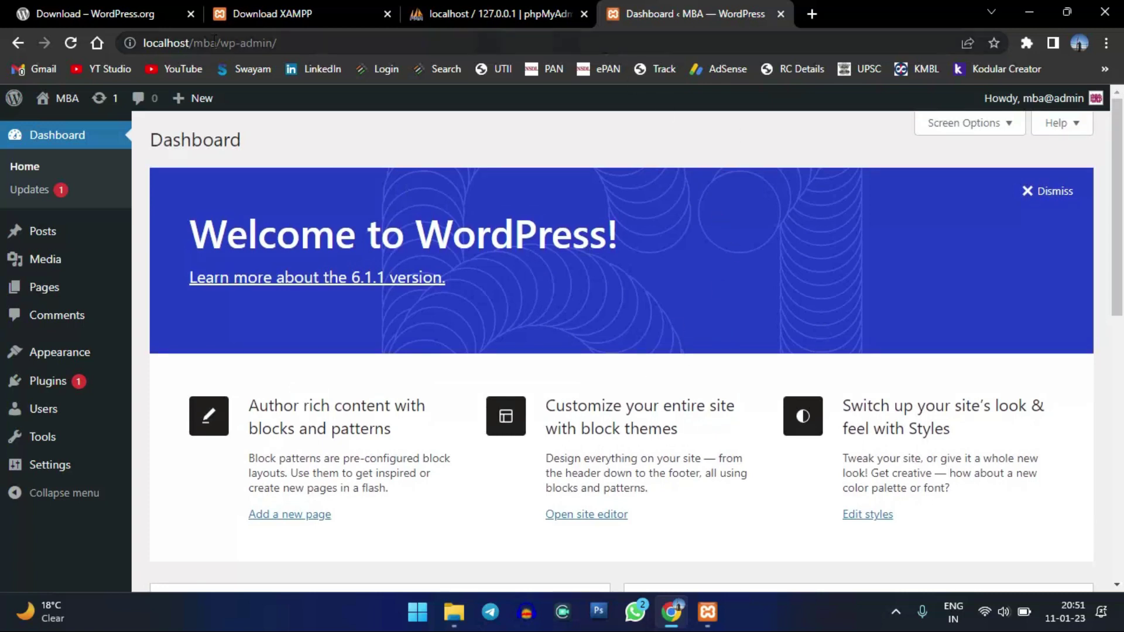
{"action": "left_click", "coordinate": [811, 13]}
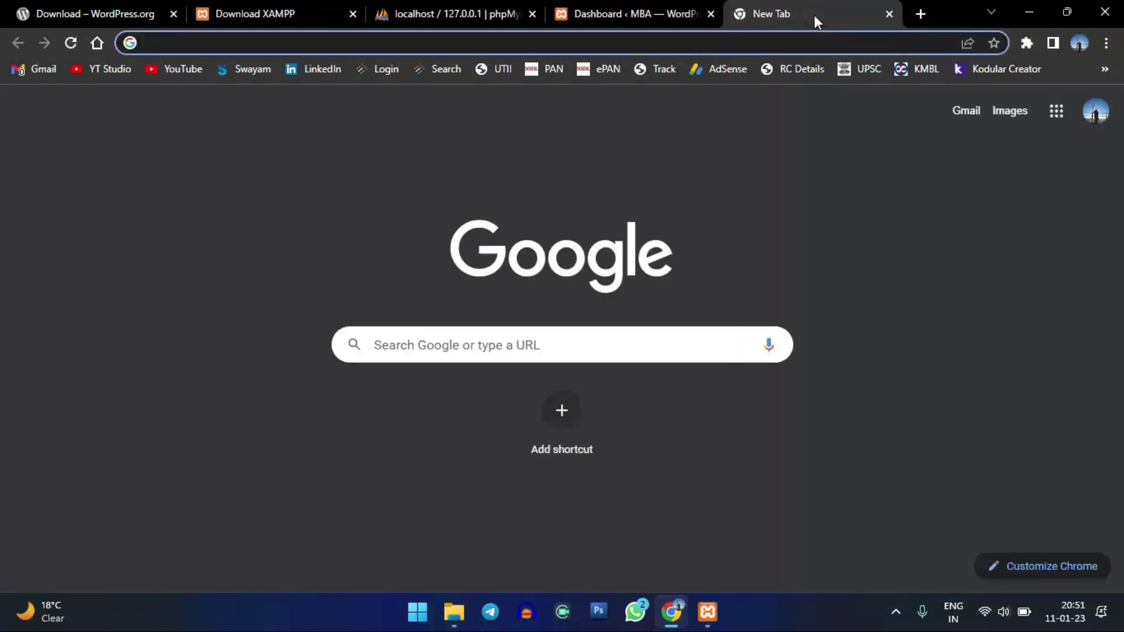
{"action": "type", "text": "local"}
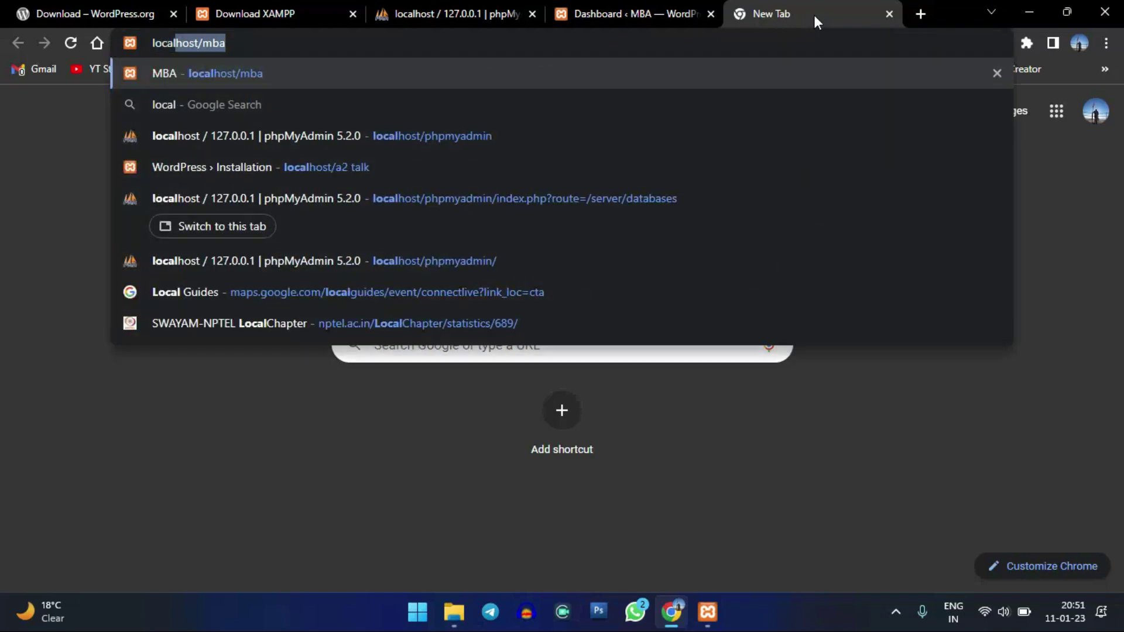
{"action": "key", "text": "Right"}
{"action": "key", "text": "Return"}
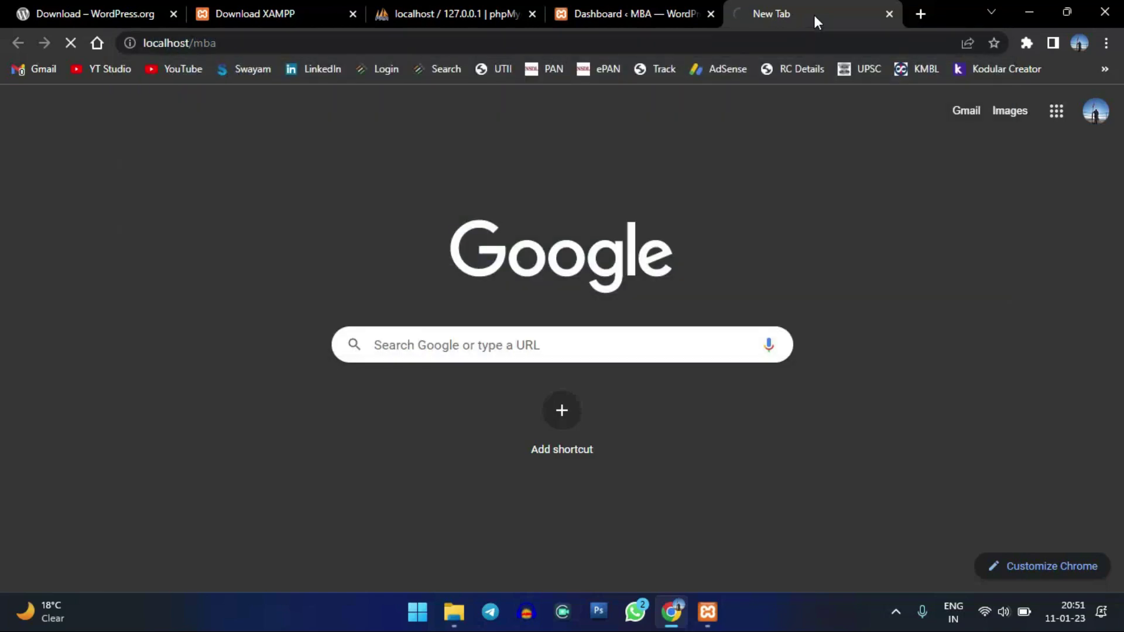
{"action": "scroll", "coordinate": [647, 373], "scroll_direction": "down", "scroll_amount": 8}
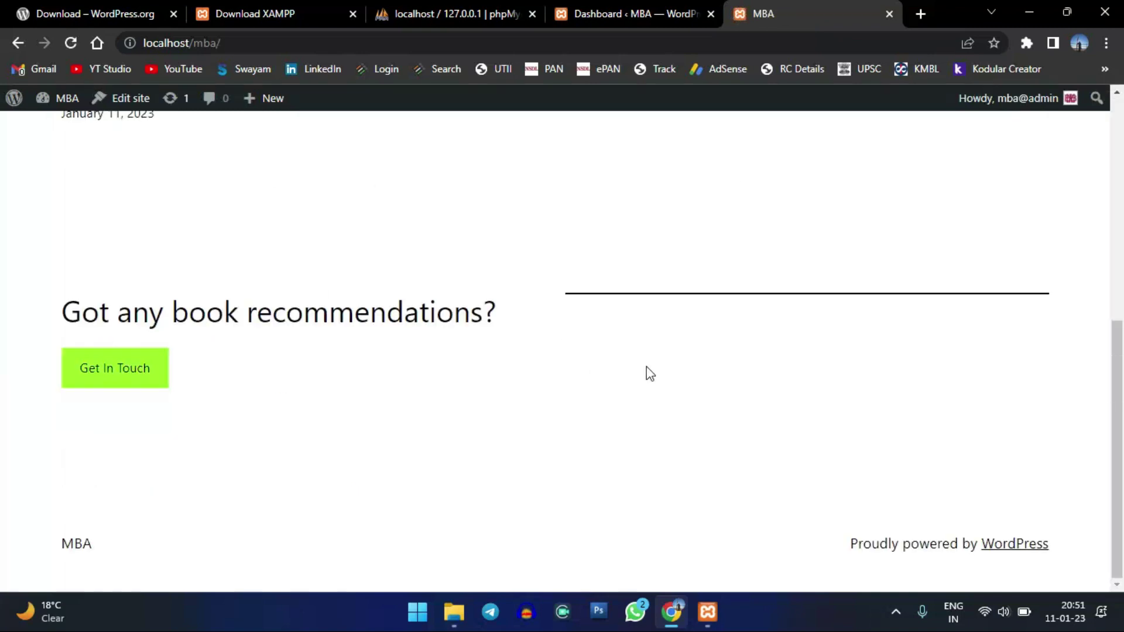
{"action": "scroll", "coordinate": [541, 399], "scroll_direction": "up", "scroll_amount": 8}
{"action": "scroll", "coordinate": [708, 301], "scroll_direction": "down", "scroll_amount": 8}
{"action": "scroll", "coordinate": [632, 354], "scroll_direction": "up", "scroll_amount": 8}
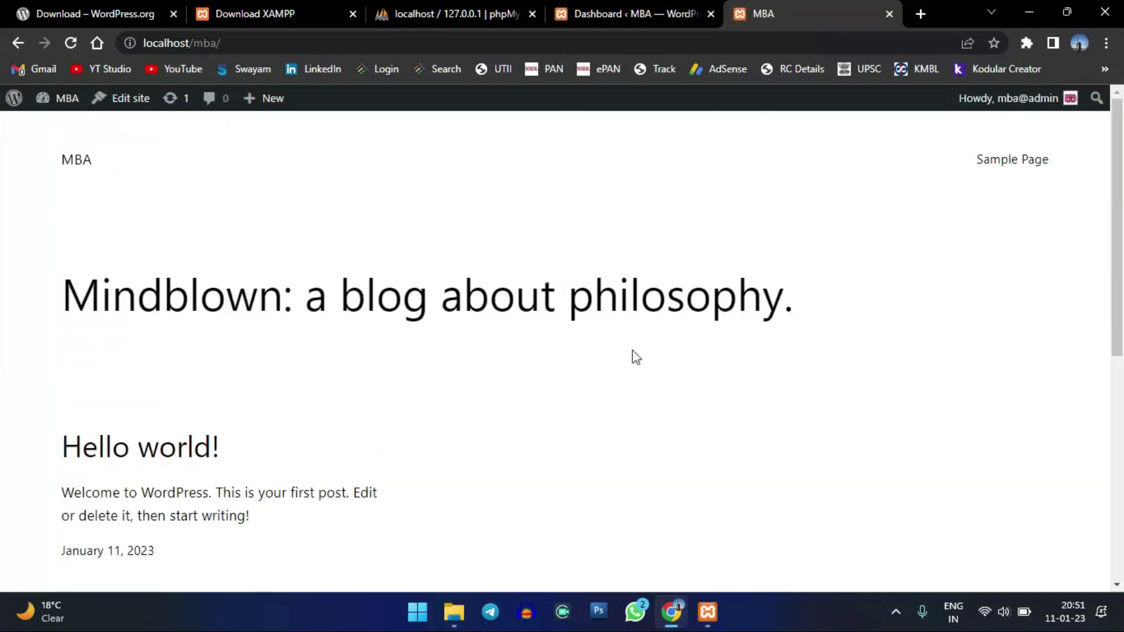
{"action": "left_click", "coordinate": [888, 14]}
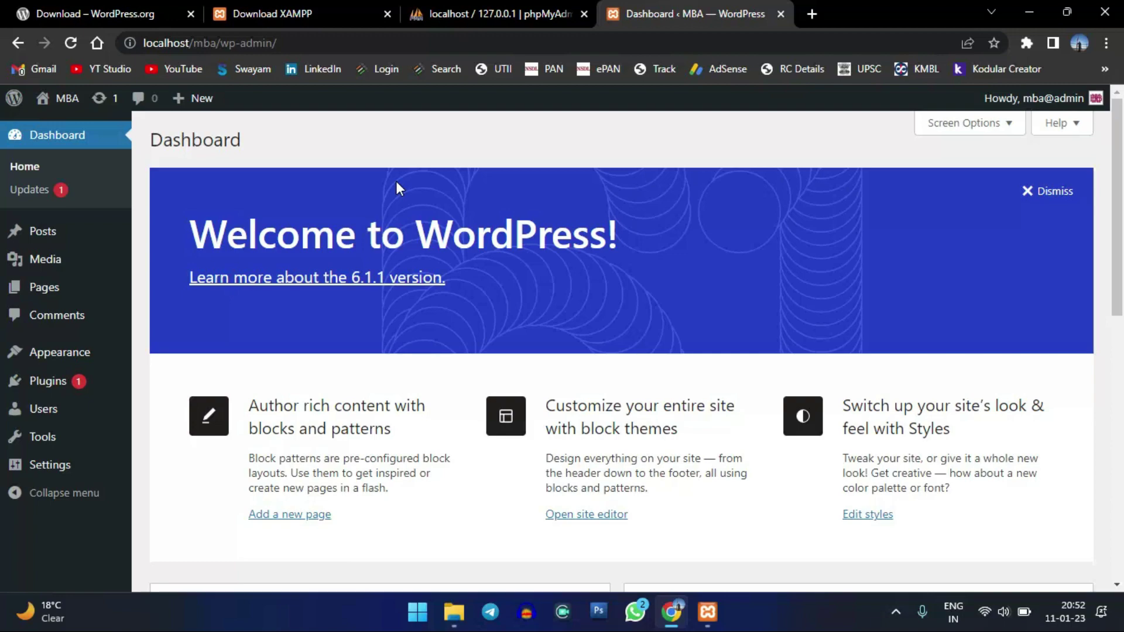
{"action": "scroll", "coordinate": [596, 192], "scroll_direction": "down", "scroll_amount": 10}
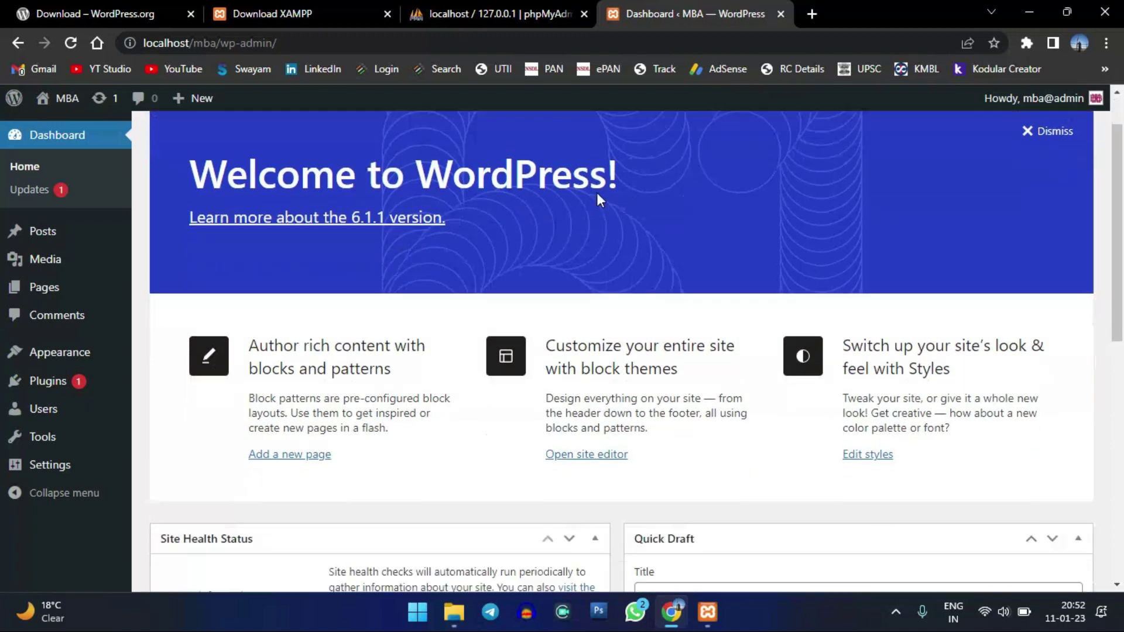
{"action": "scroll", "coordinate": [626, 331], "scroll_direction": "up", "scroll_amount": 10}
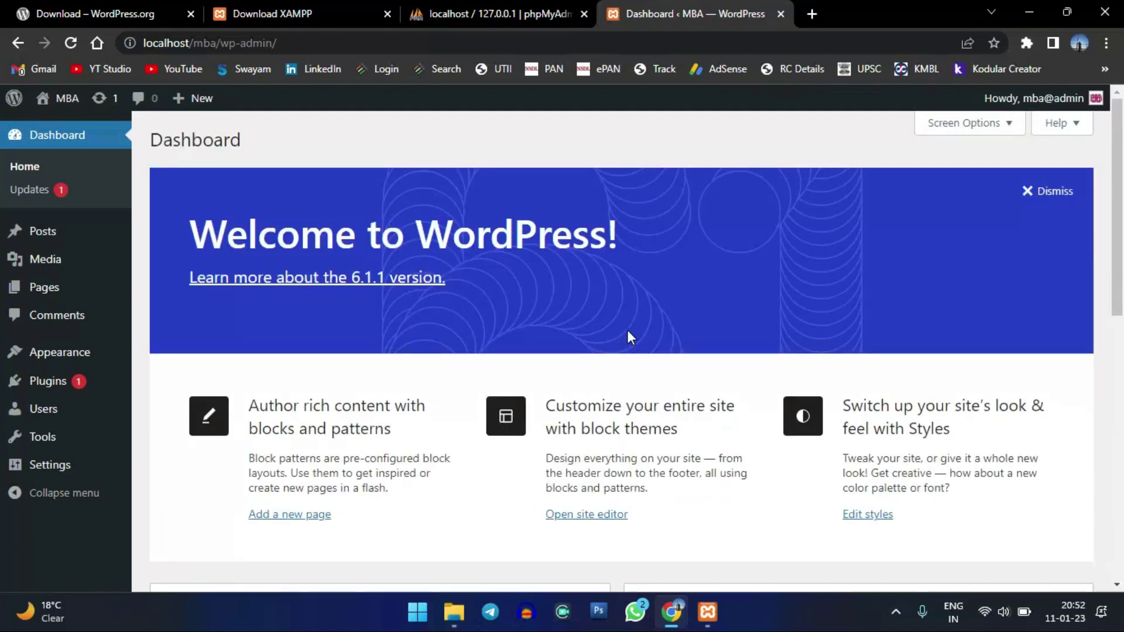